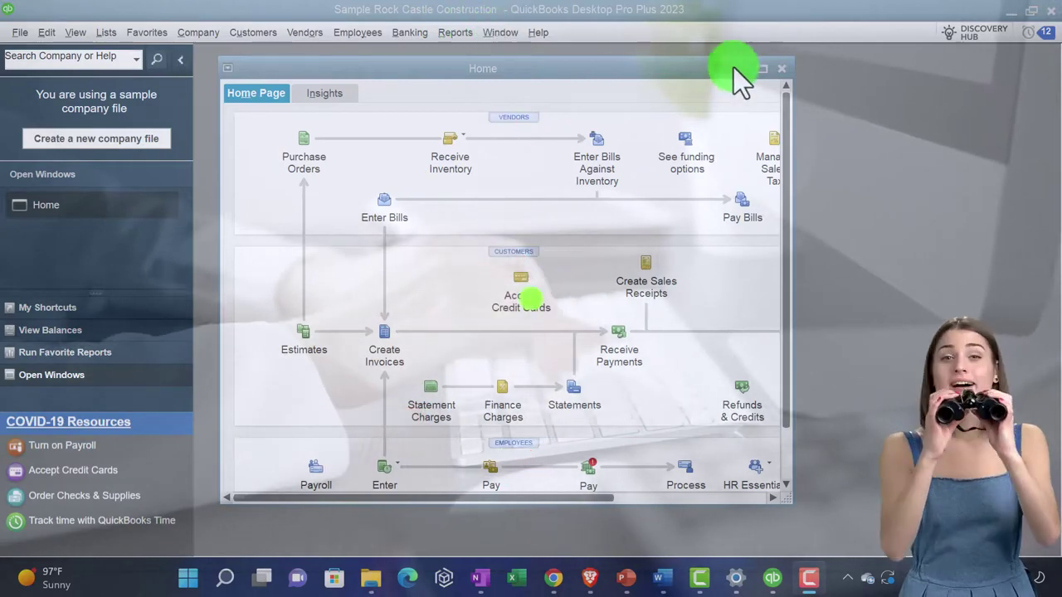
- Maximize the Home page window and show the Open Window List in the sidebar
left_click(763, 68)
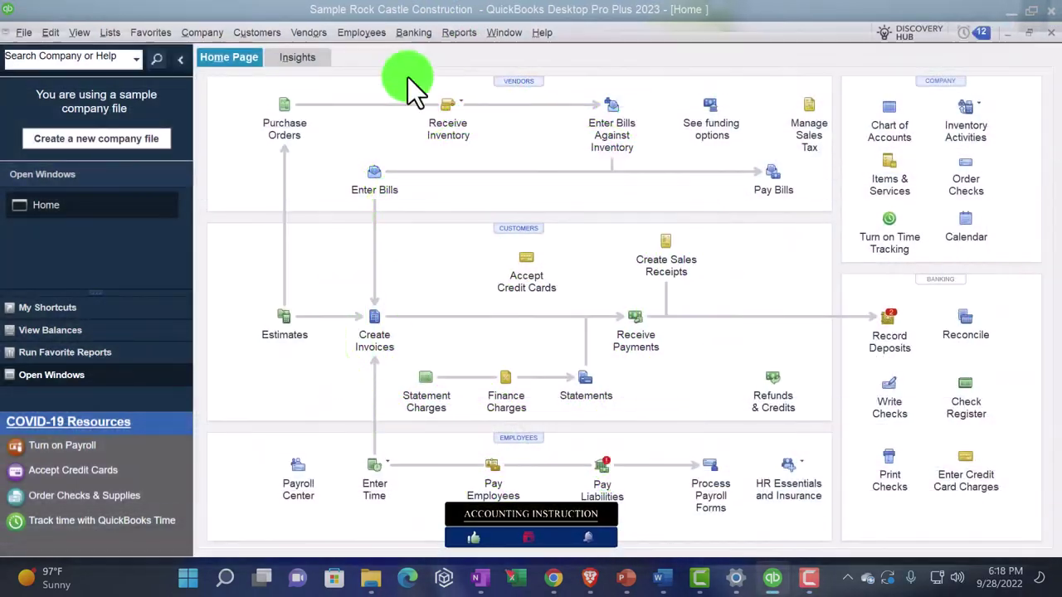
left_click(79, 32)
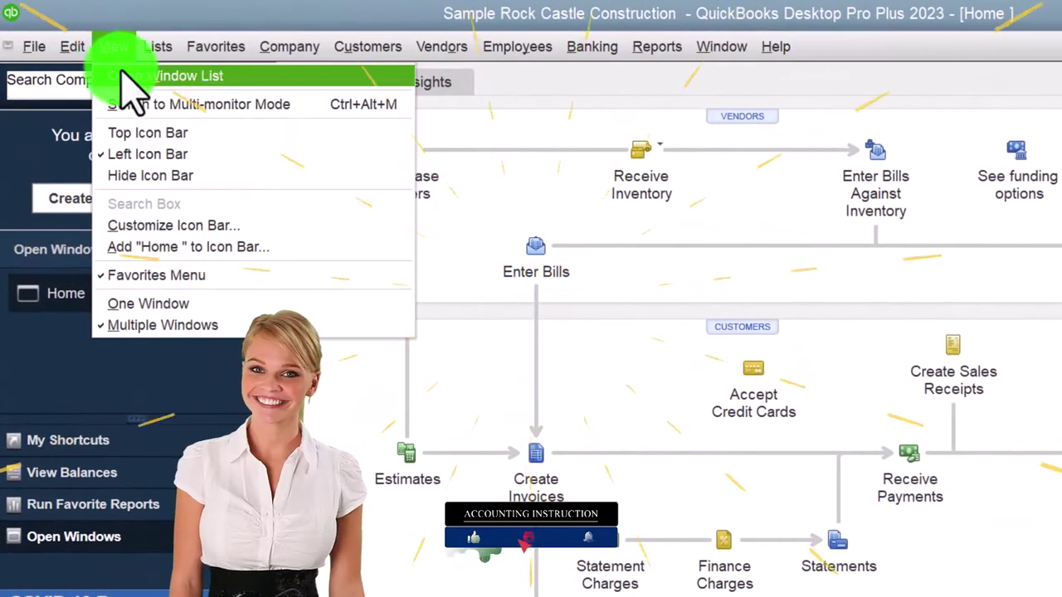
left_click(249, 76)
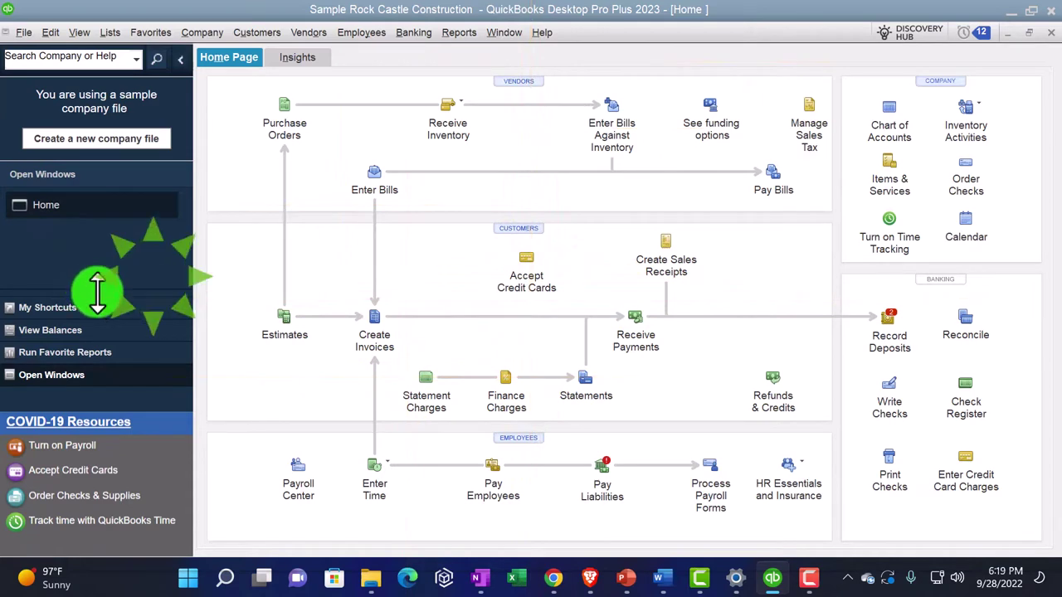
- Resize the sidebar's upper panel, switch to My Shortcuts, and scroll through the shortcut list
mouse_move(98, 291)
left_mouse_down()
mouse_move(102, 426)
mouse_move(90, 293)
left_mouse_up()
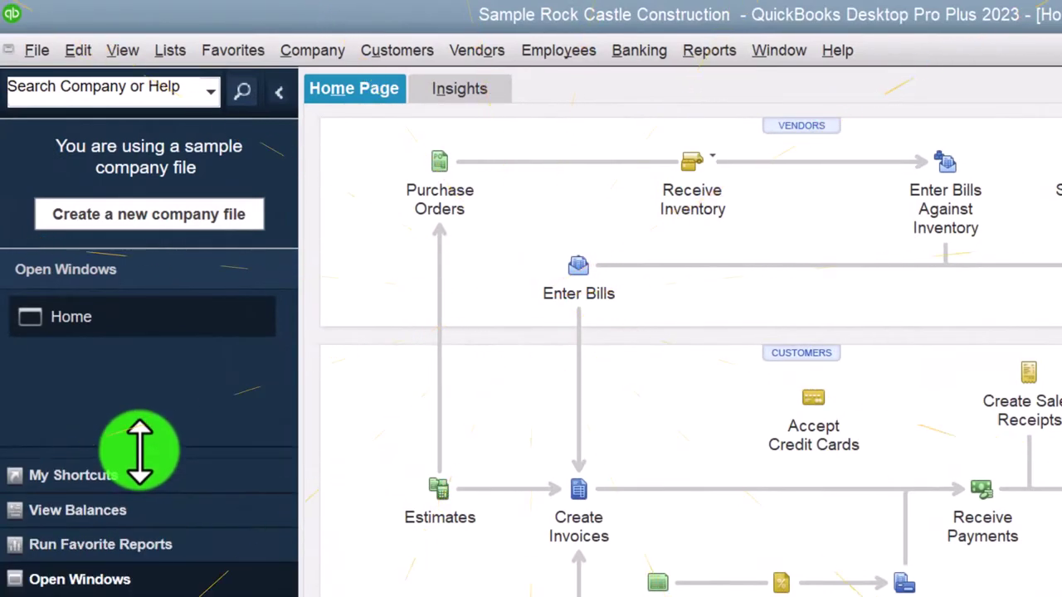
left_click(107, 480)
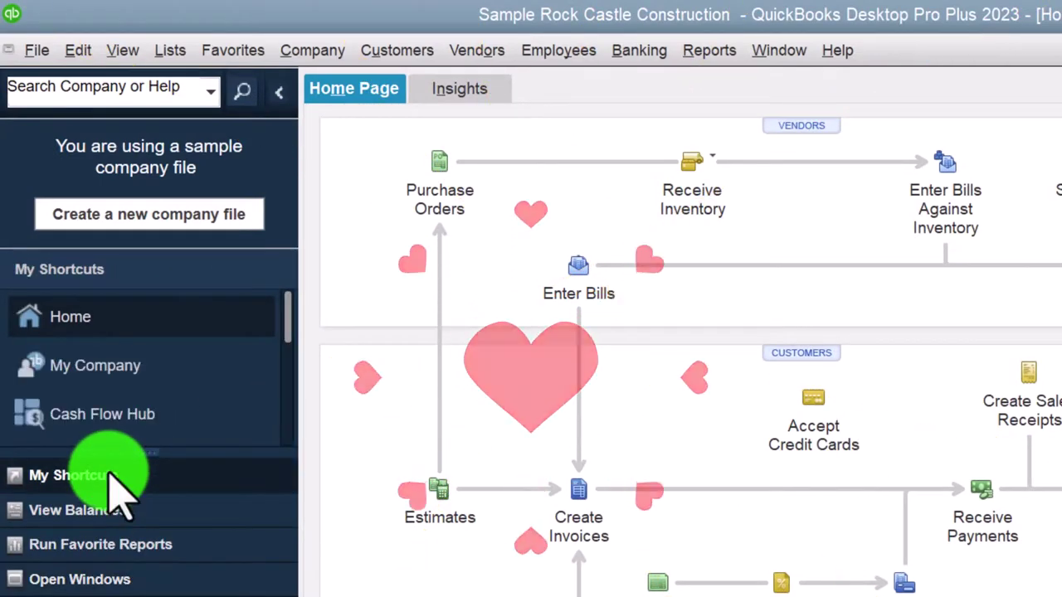
scroll(136, 357, "down", 10)
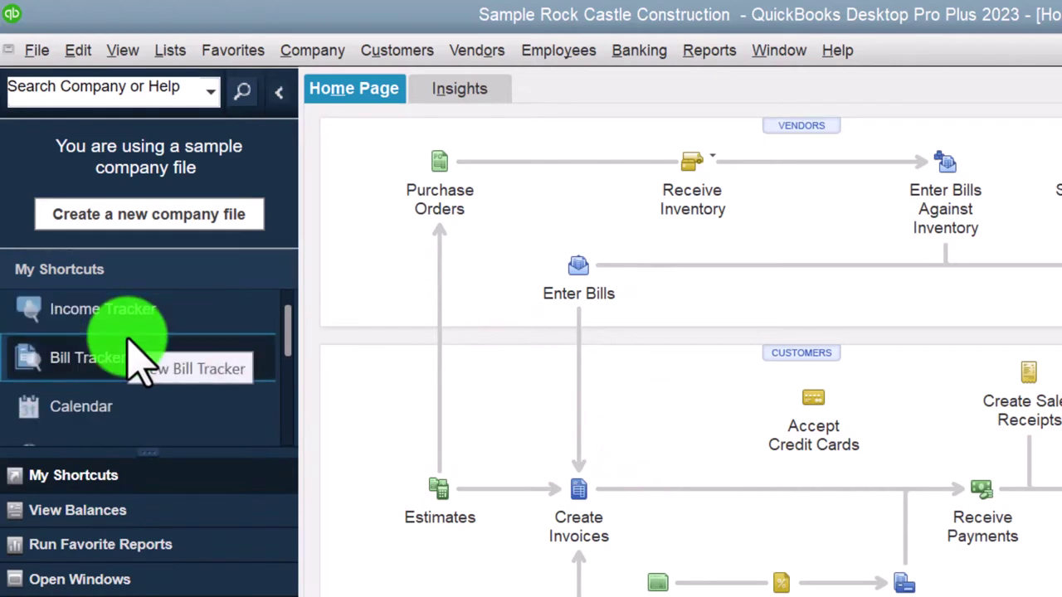
scroll(137, 357, "down", 5)
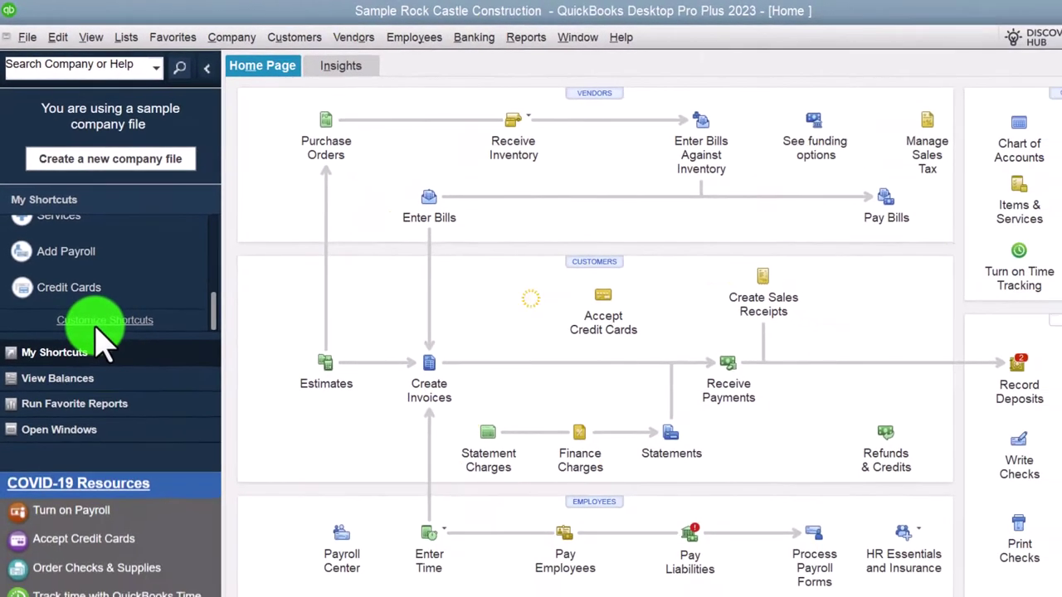
left_click(91, 40)
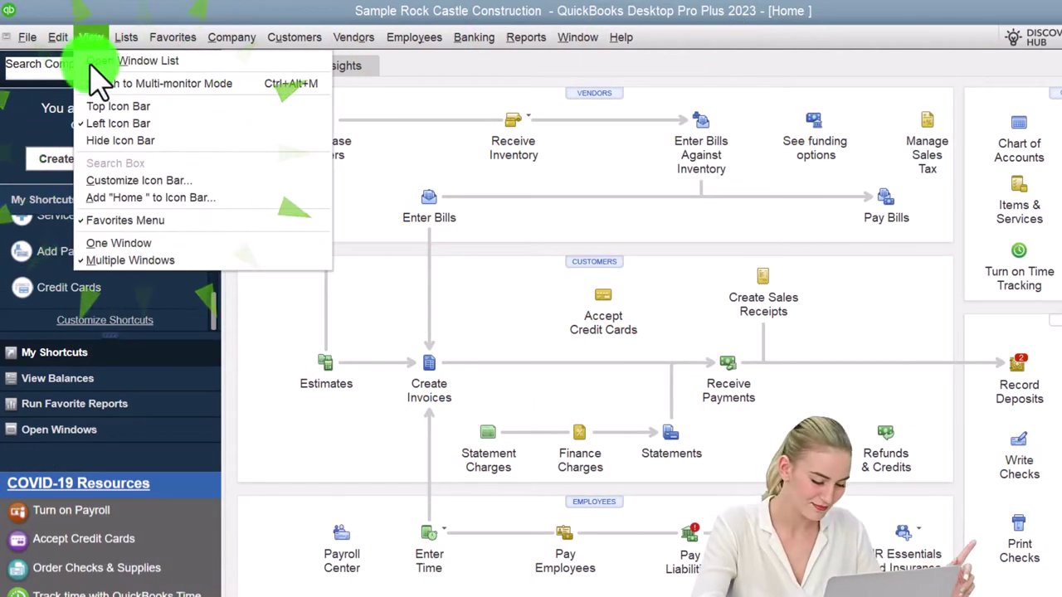
left_click(119, 108)
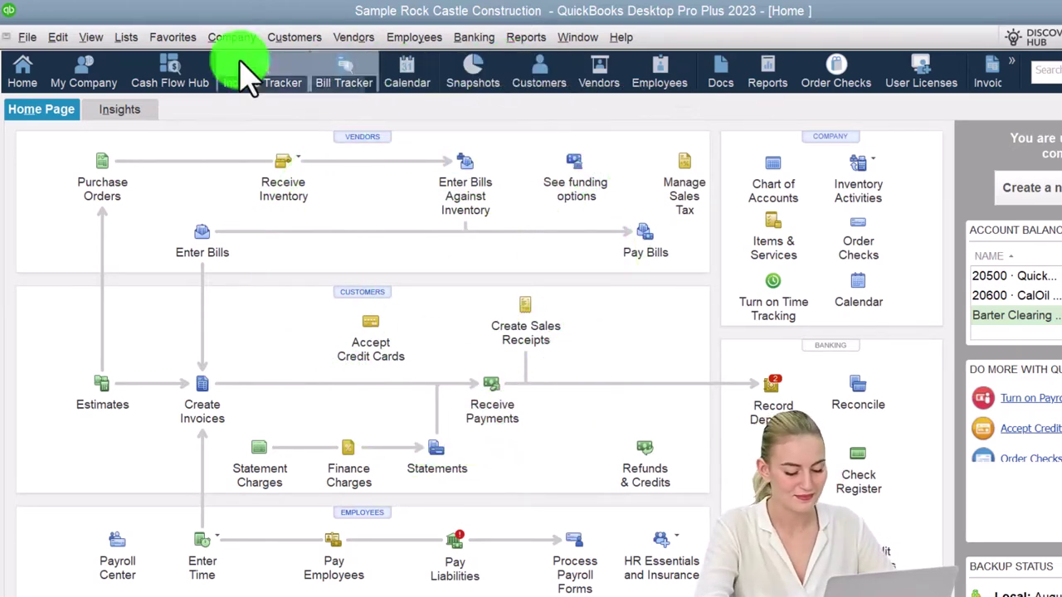
left_click(93, 38)
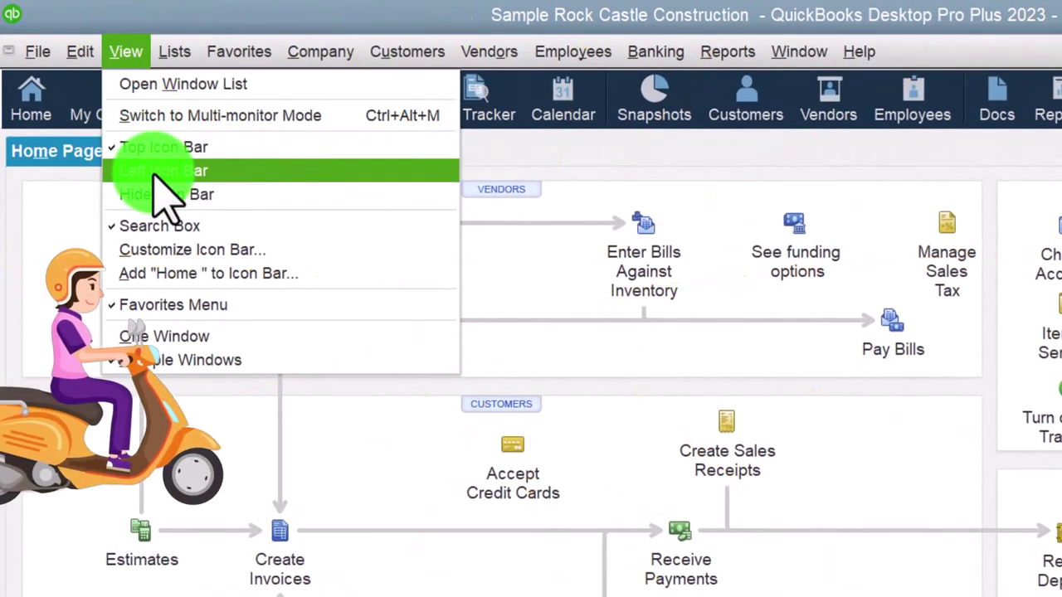
left_click(162, 173)
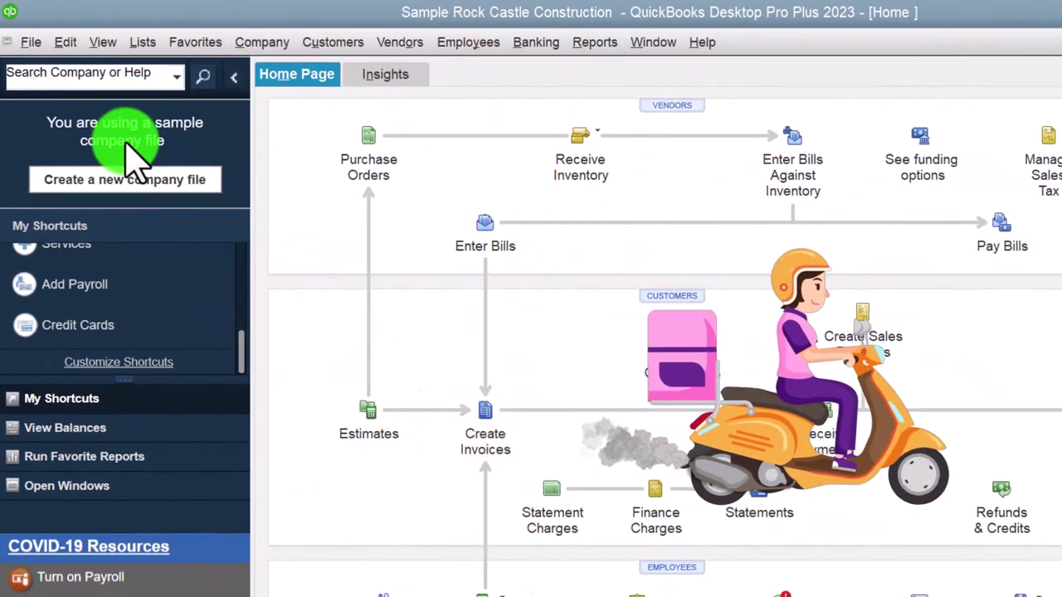
left_click(195, 43)
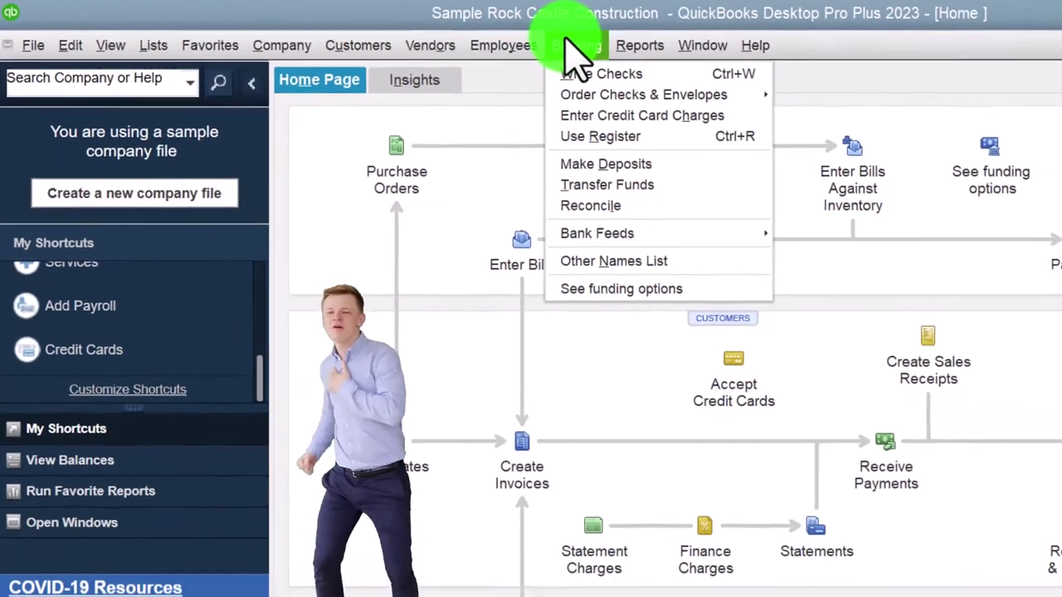
mouse_move(589, 52)
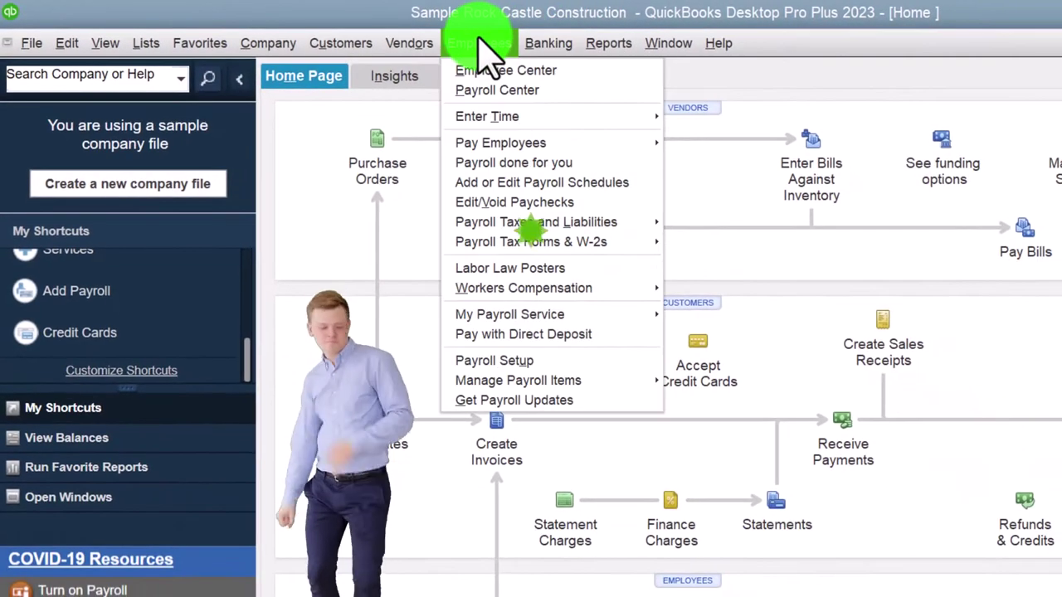
left_click(481, 45)
left_click(409, 43)
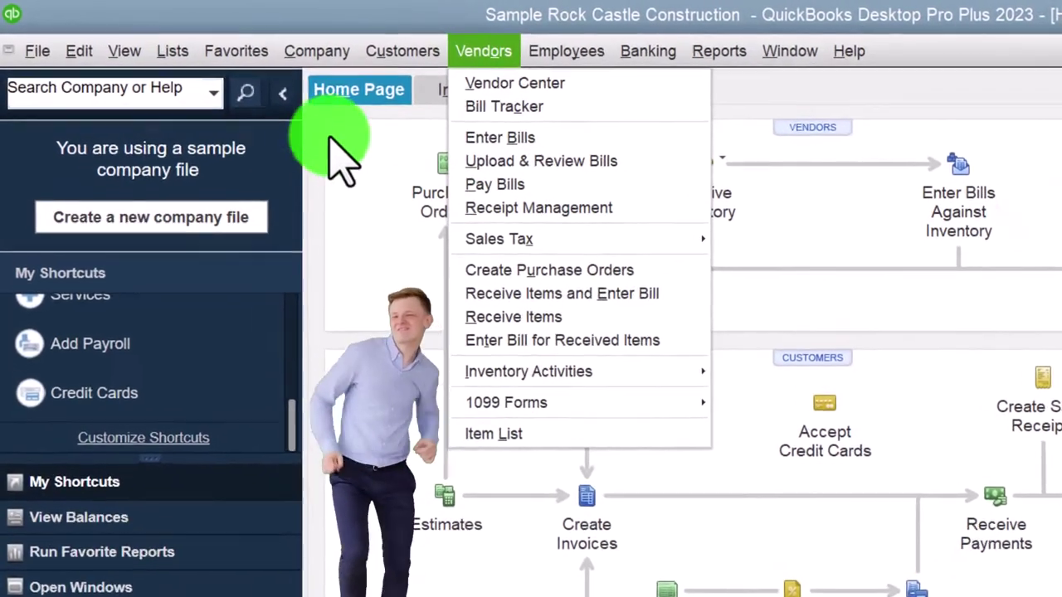
mouse_move(196, 46)
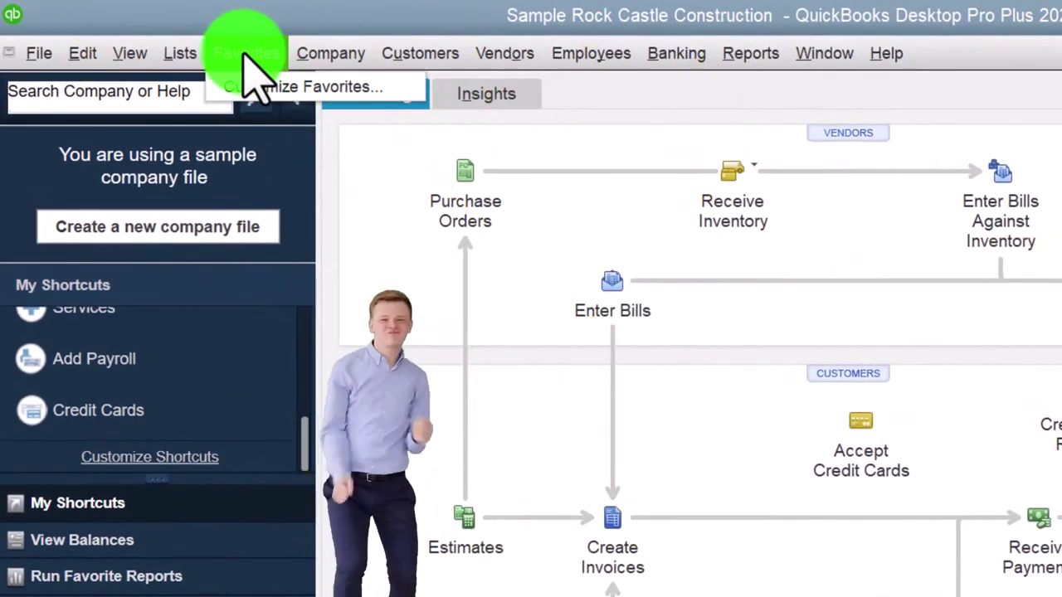
left_click(358, 289)
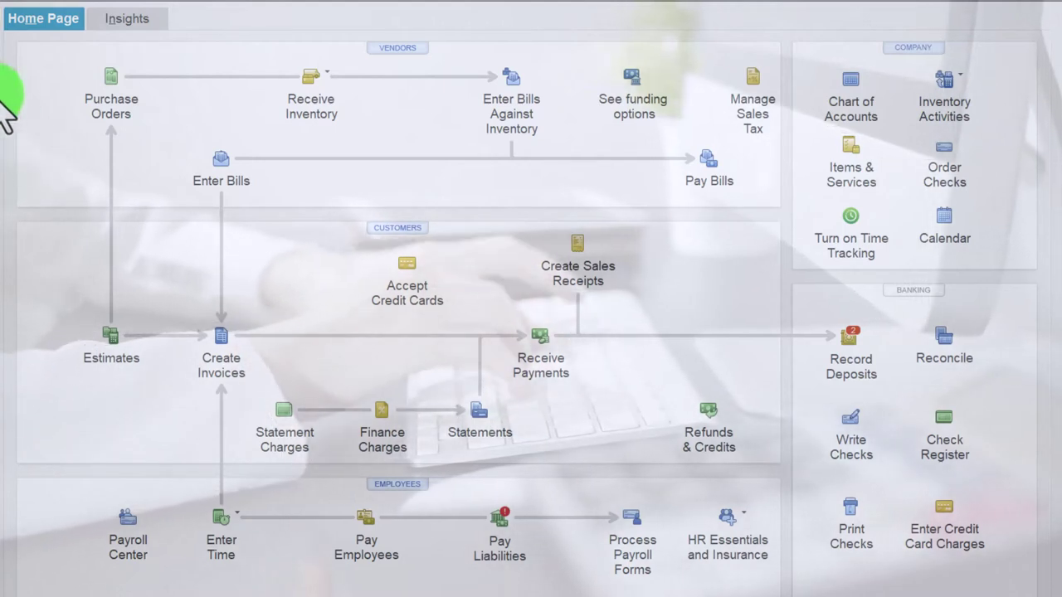
- Collapse the left icon bar to a narrow strip with its Collapse Pane arrow
left_click(4, 45)
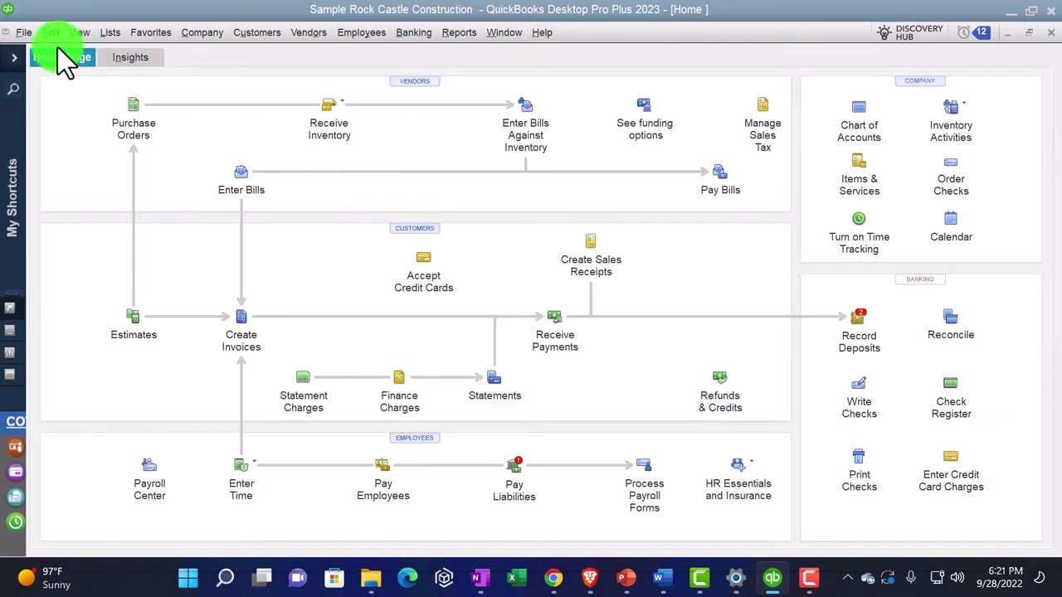
- In Desktop View company preferences, uncheck Sales Receipts and Statements and Statement Charges, then click OK
left_click(49, 32)
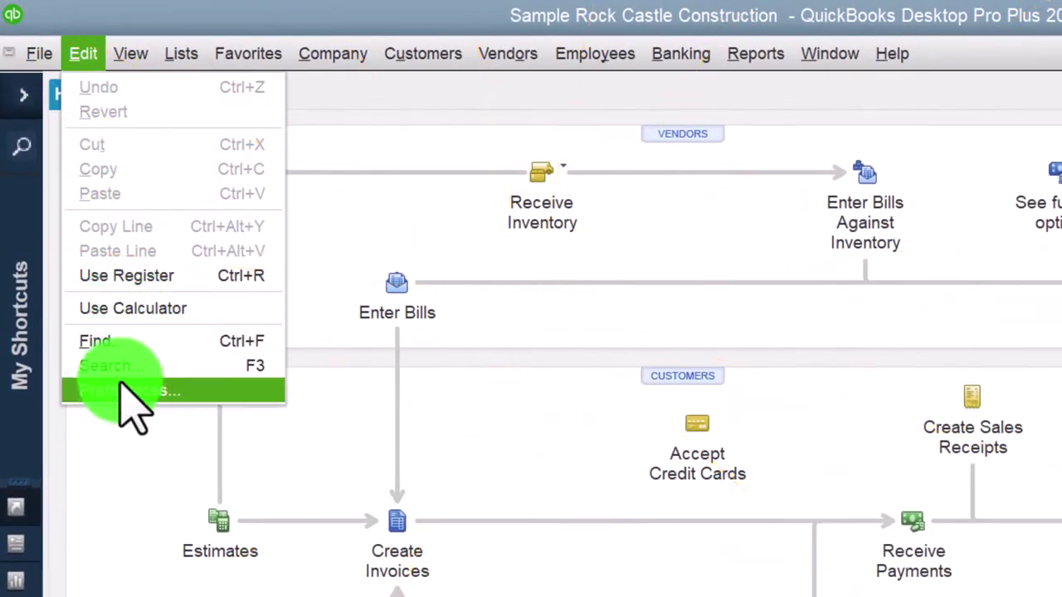
left_click(207, 391)
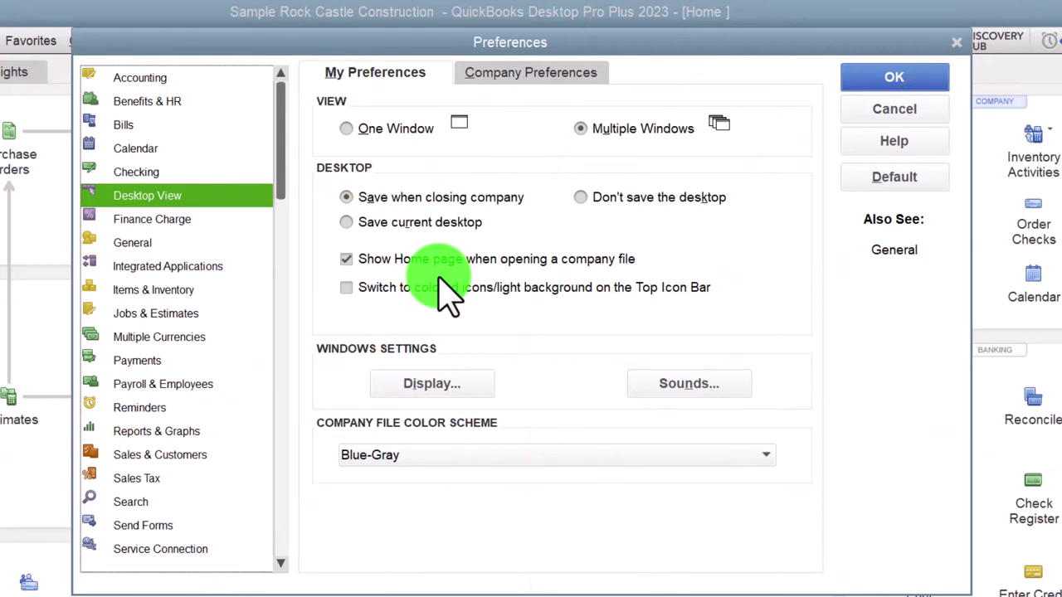
left_click(518, 87)
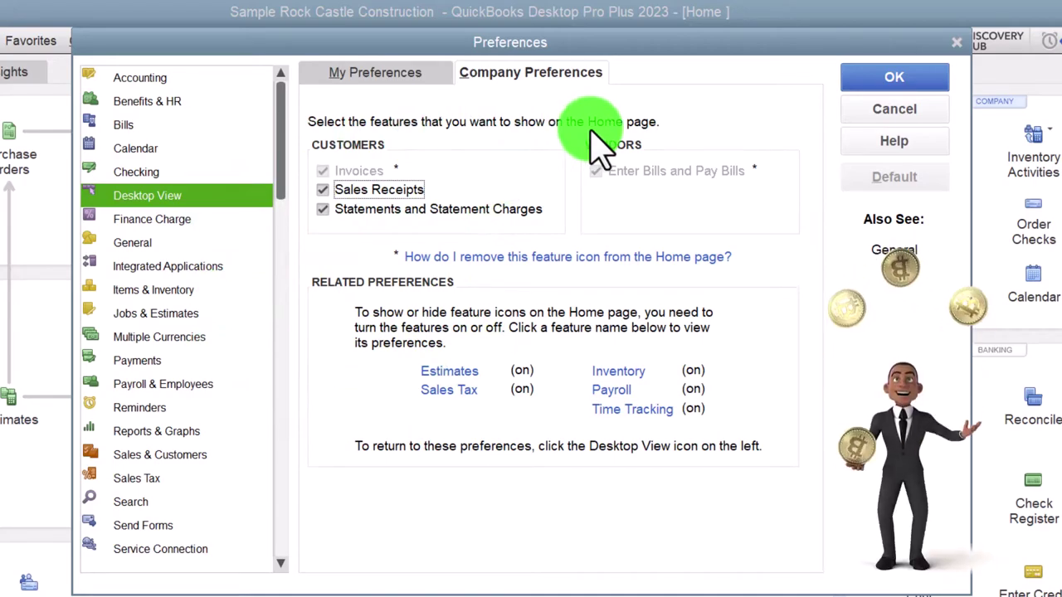
left_click_drag(430, 45, 955, 95)
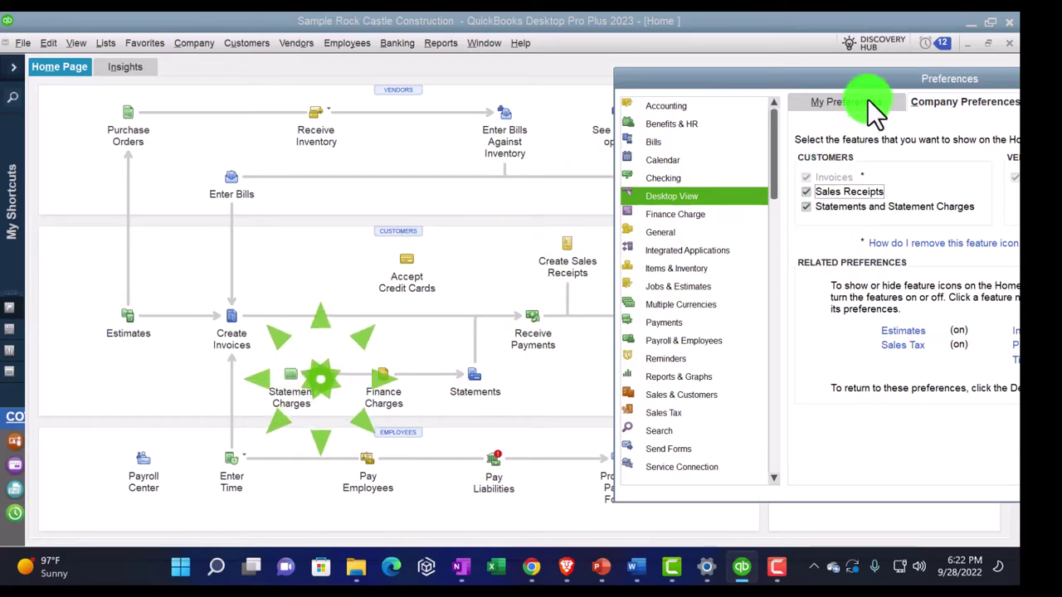
left_click_drag(868, 78, 441, 63)
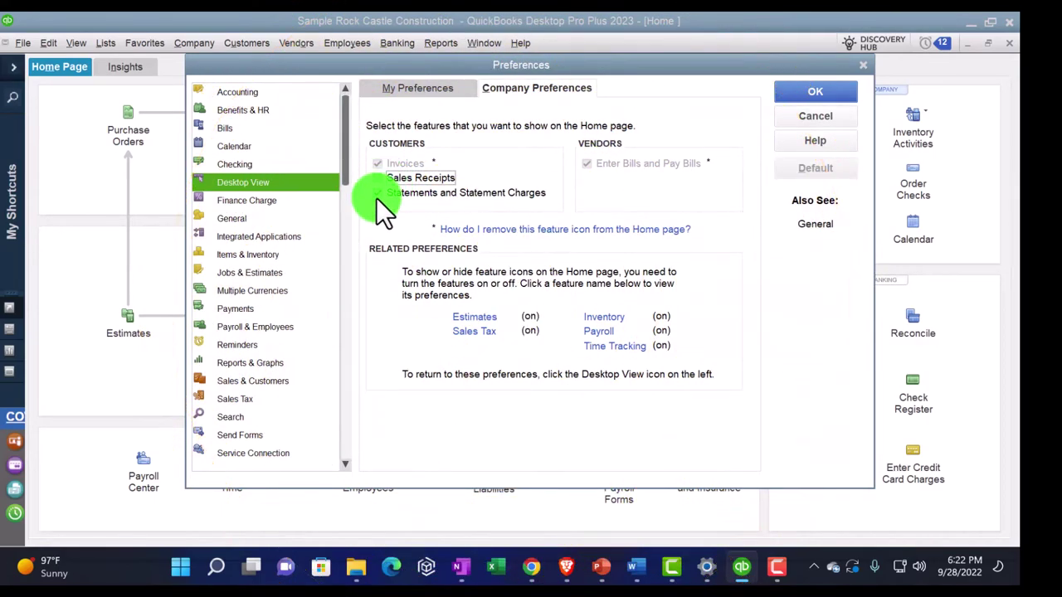
left_click(377, 193)
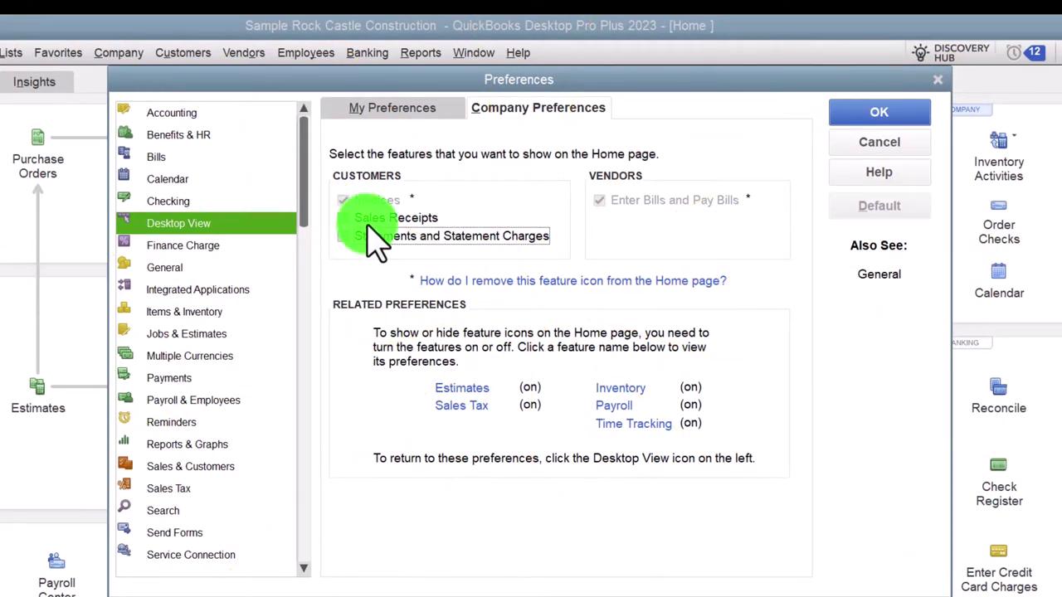
left_click(850, 113)
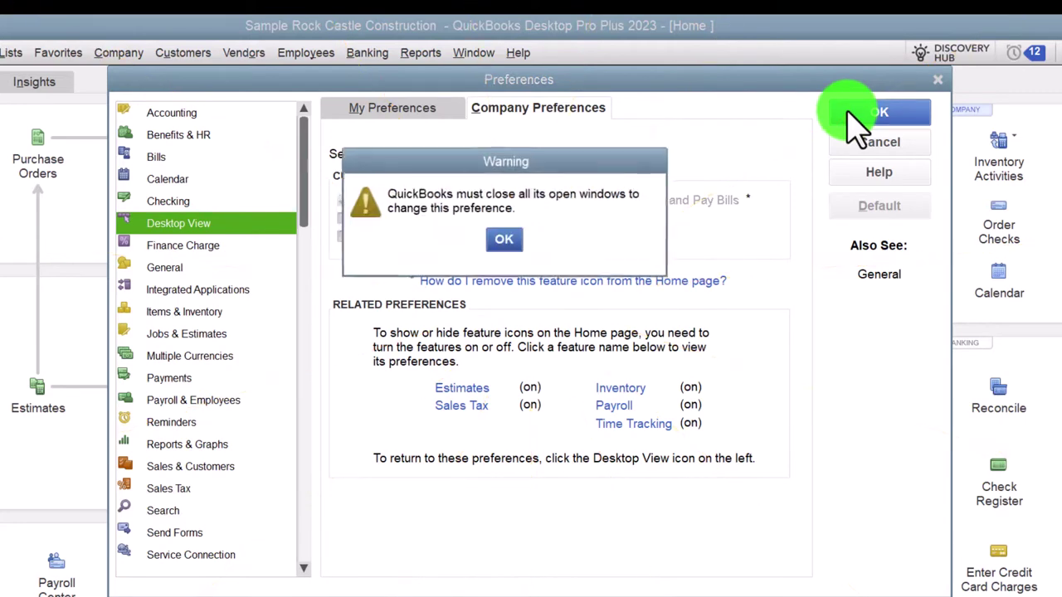
- Accept closing all windows, then reopen the Home page from the Company menu and maximize it
left_click(509, 247)
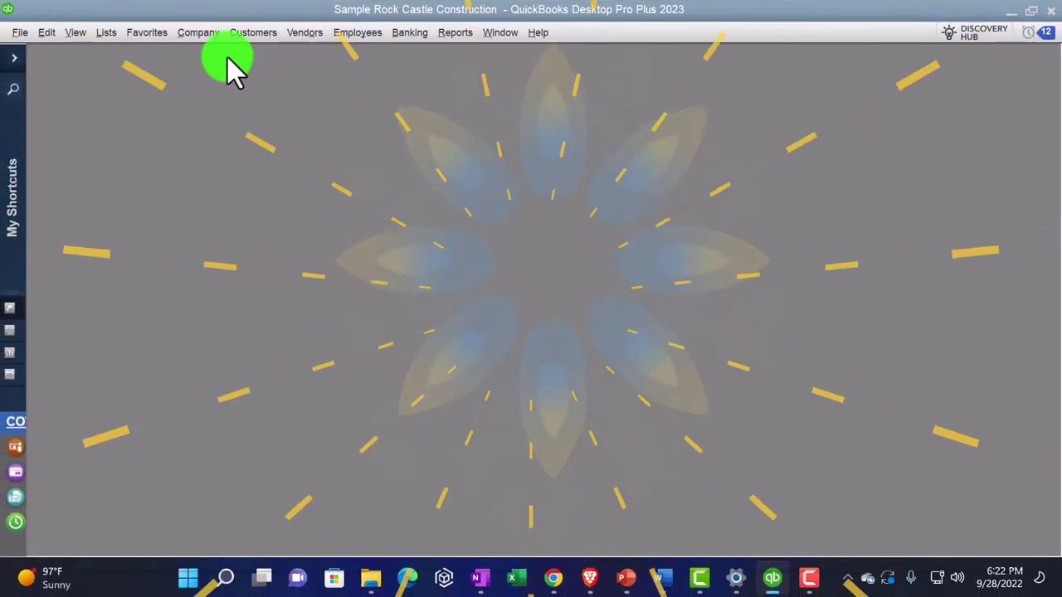
left_click(200, 36)
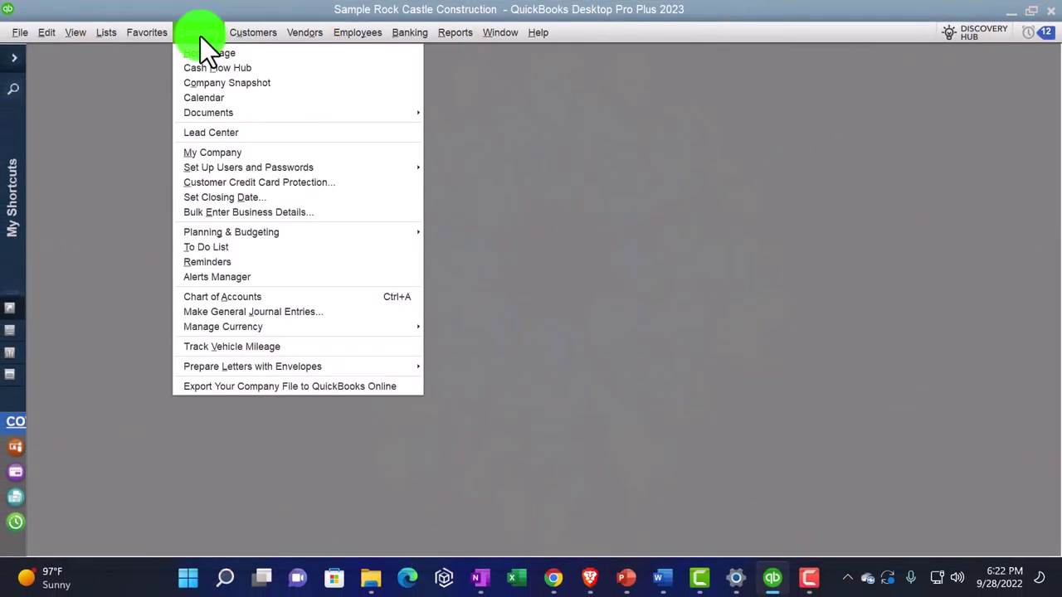
left_click(202, 46)
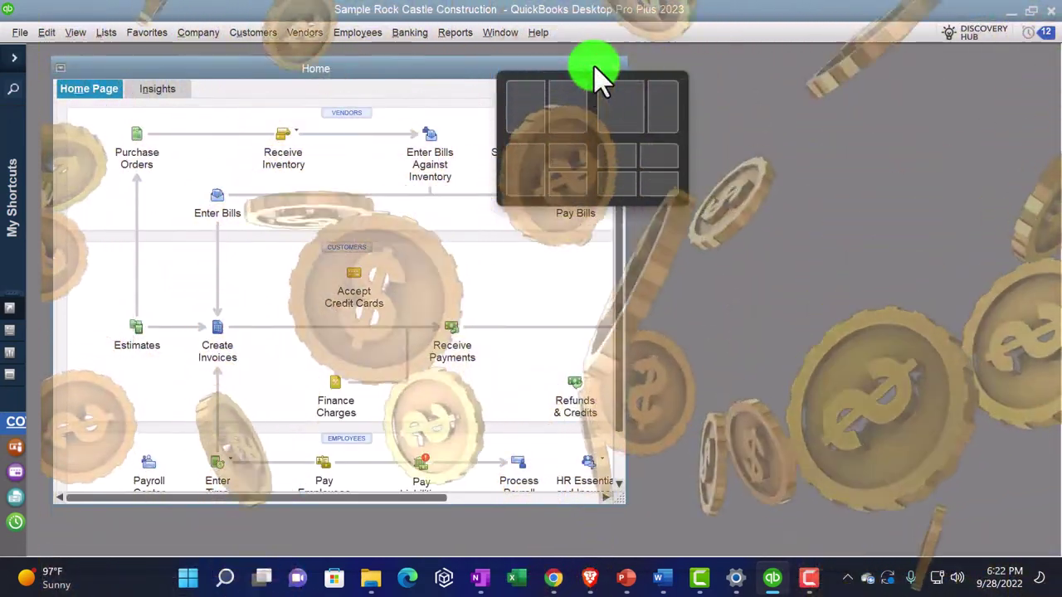
left_click(594, 68)
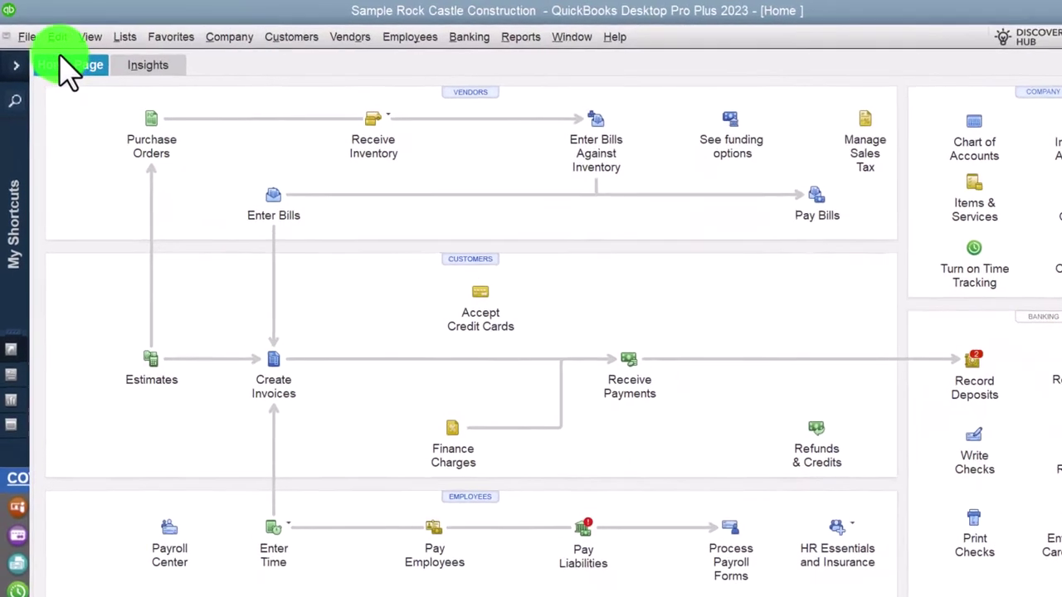
- Reopen Desktop View company preferences and save the changed Home page features with OK
left_click(51, 32)
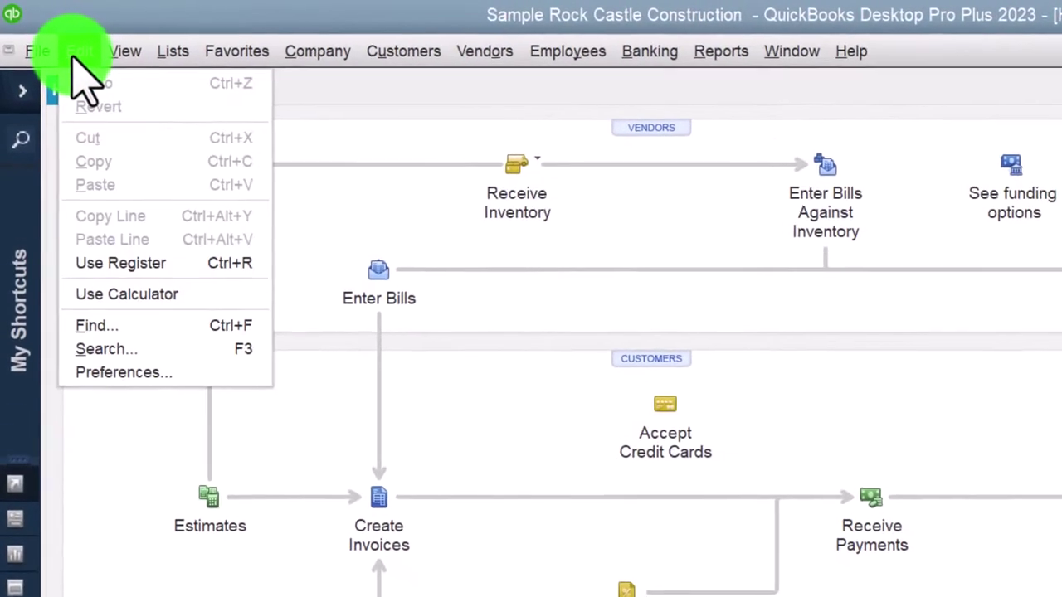
left_click(137, 382)
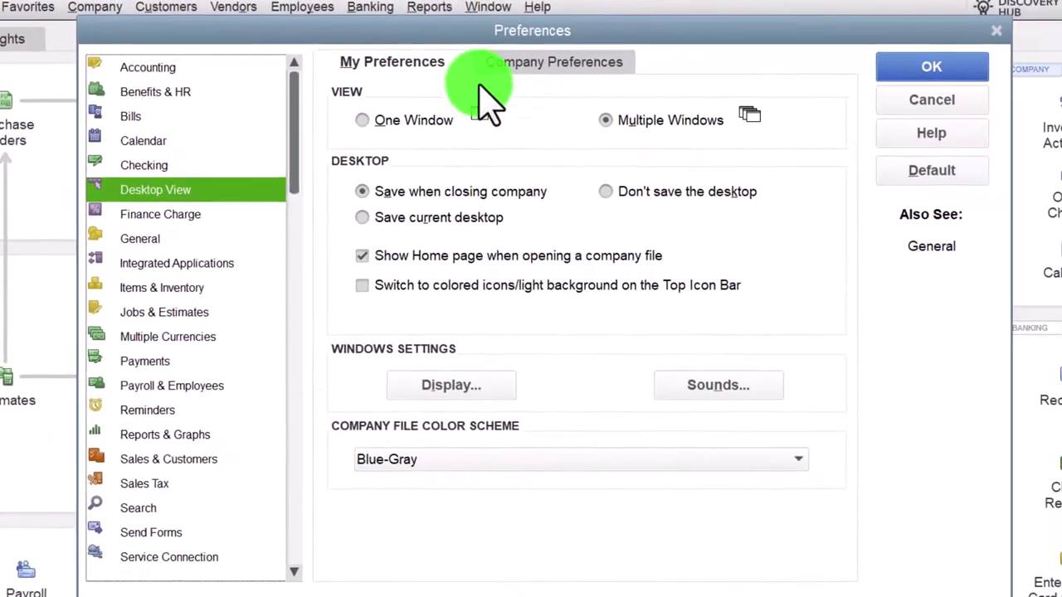
left_click(490, 62)
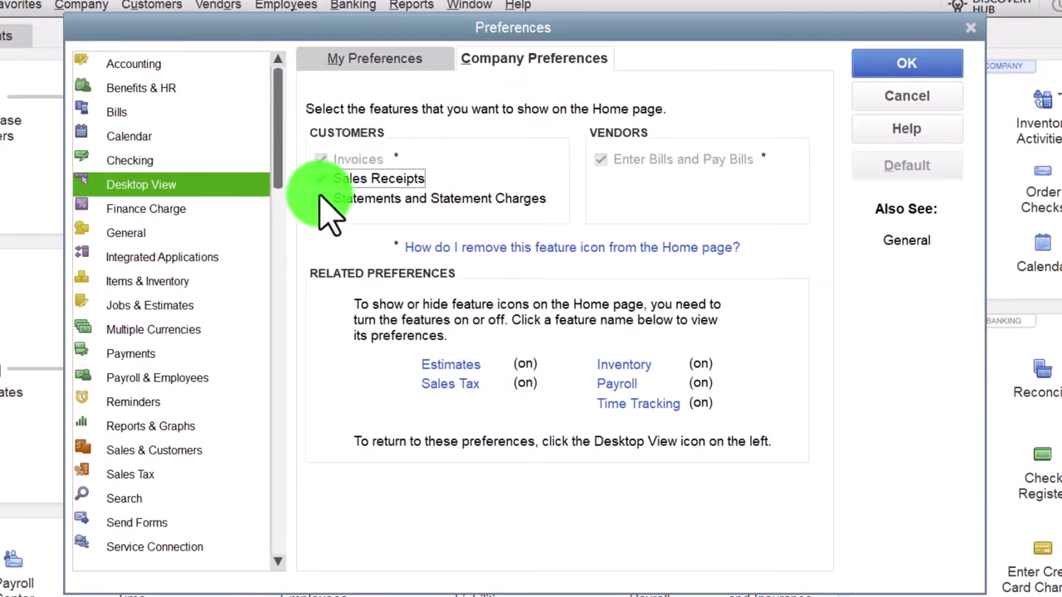
left_click(896, 65)
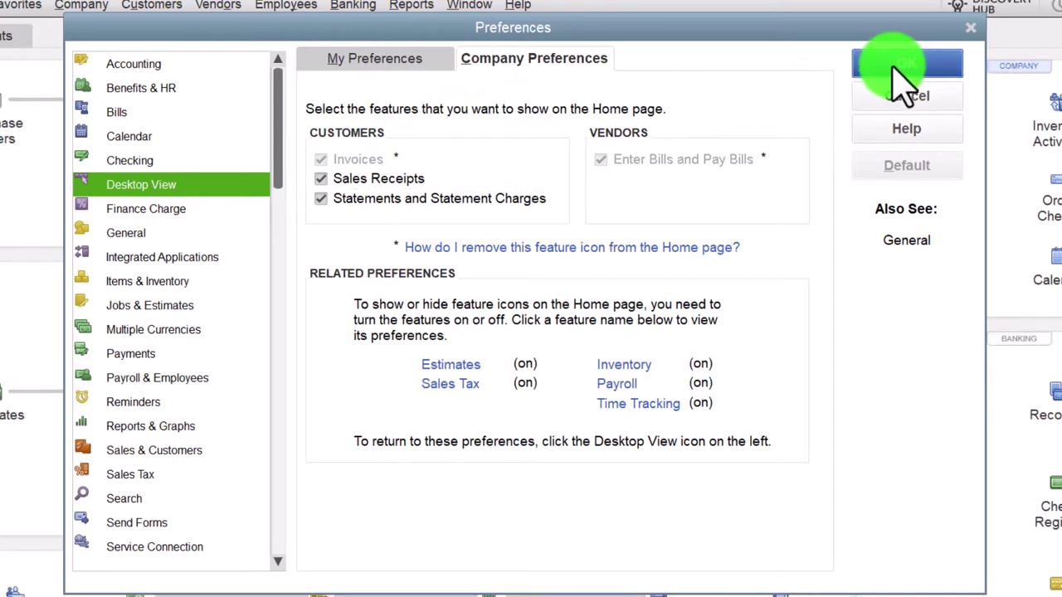
- Accept closing all windows, then reopen the Home page from Company and maximize it
left_click(508, 210)
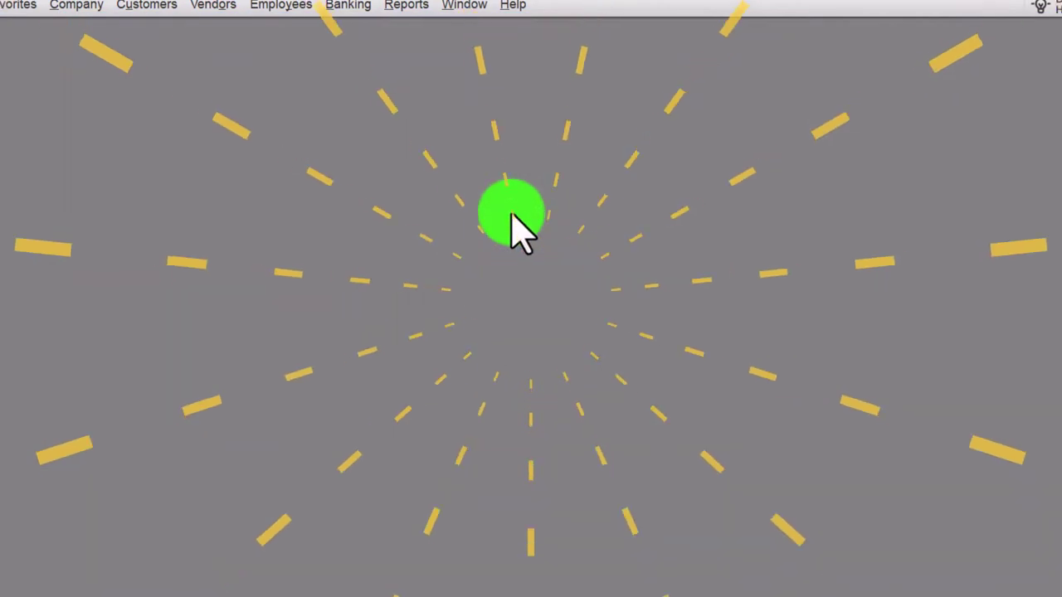
left_click(198, 29)
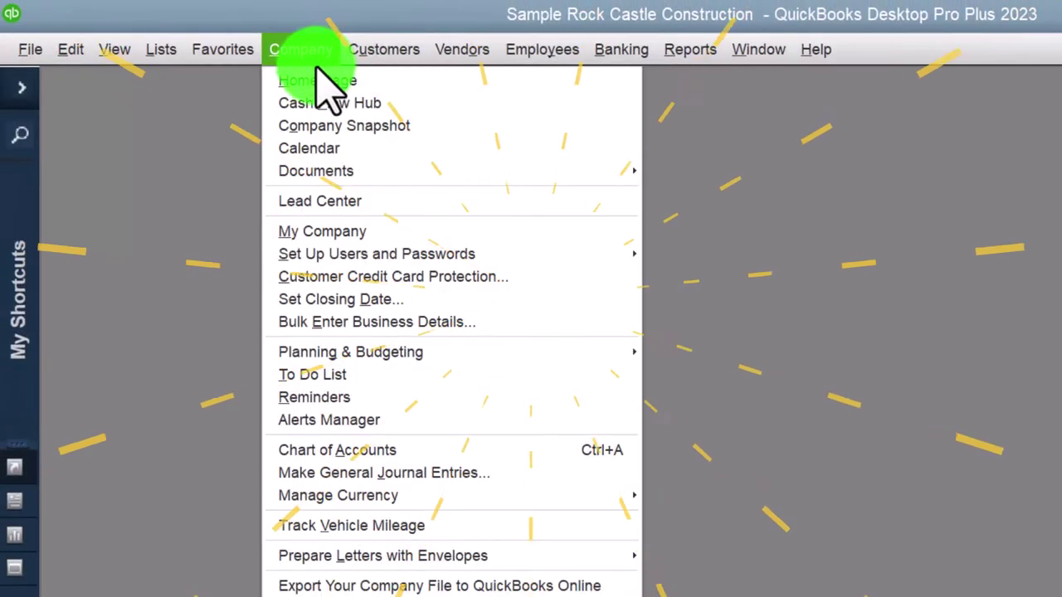
left_click(207, 56)
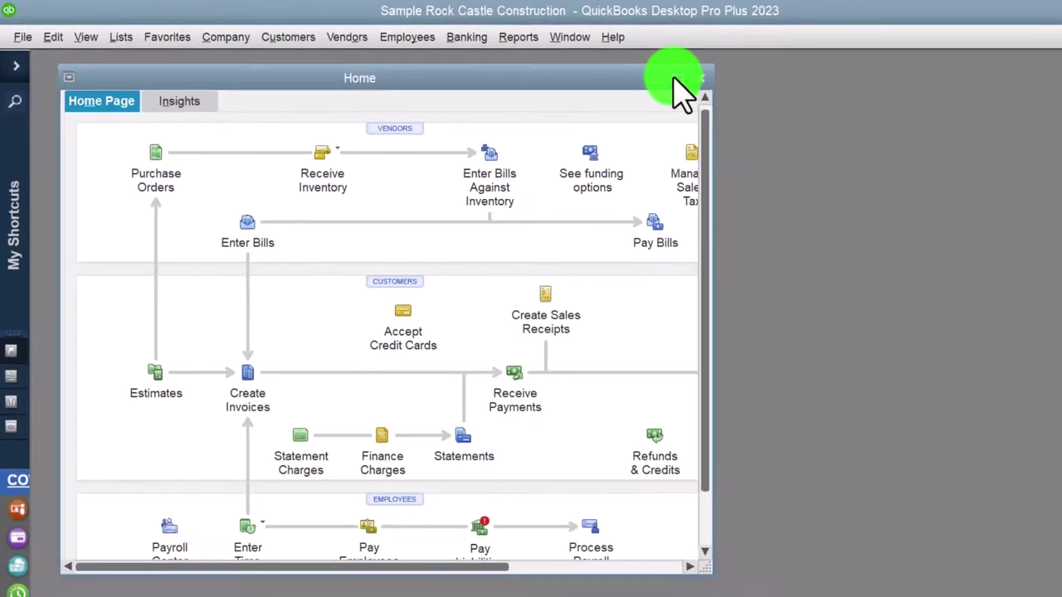
left_click(889, 102)
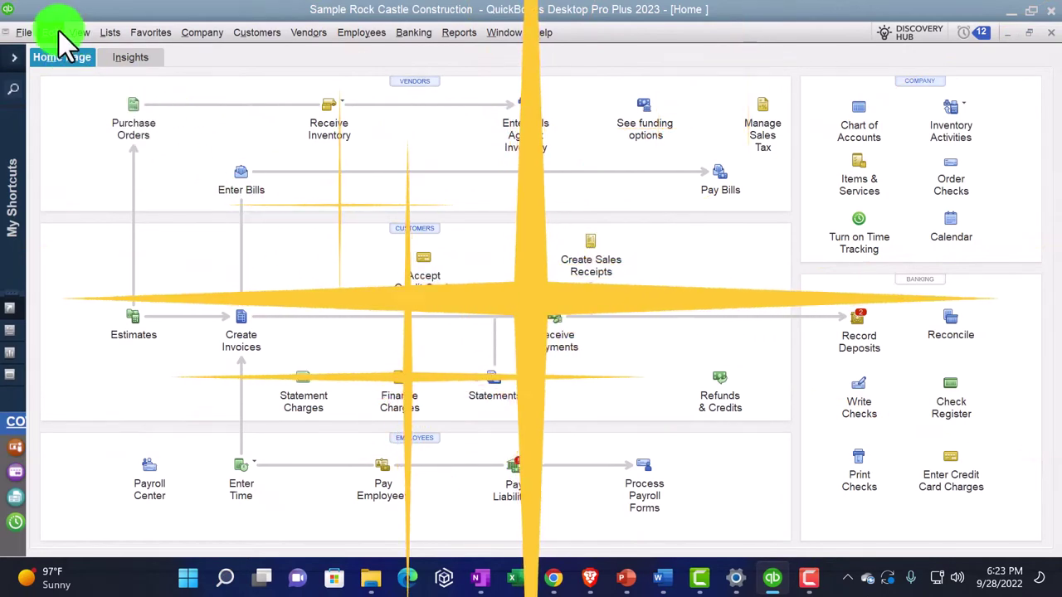
- Open Desktop View company preferences and reposition the Preferences window to reveal the Home page feature options
left_click(56, 31)
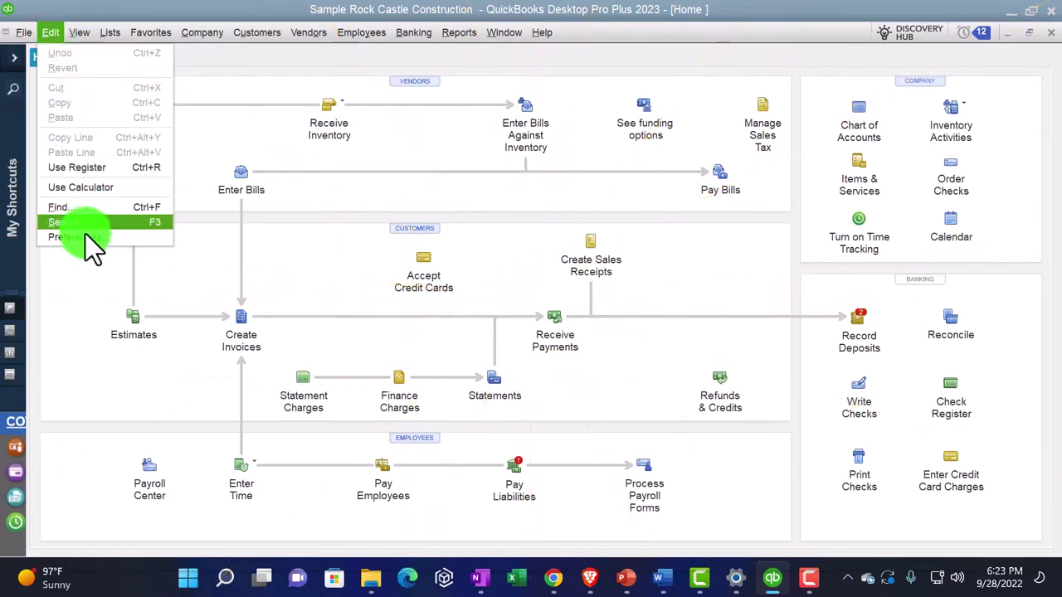
left_click(85, 236)
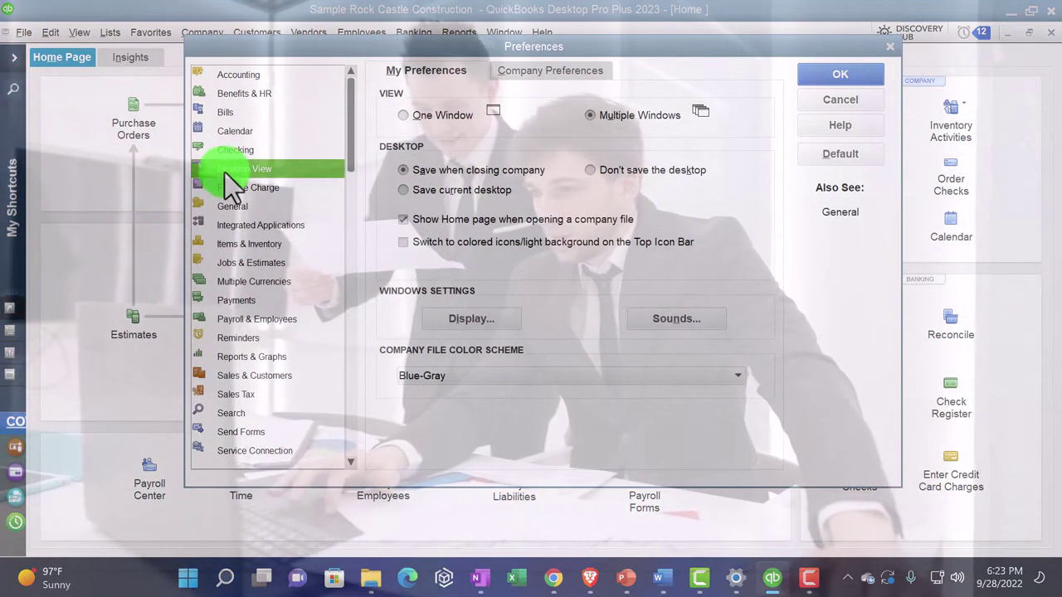
left_click(519, 72)
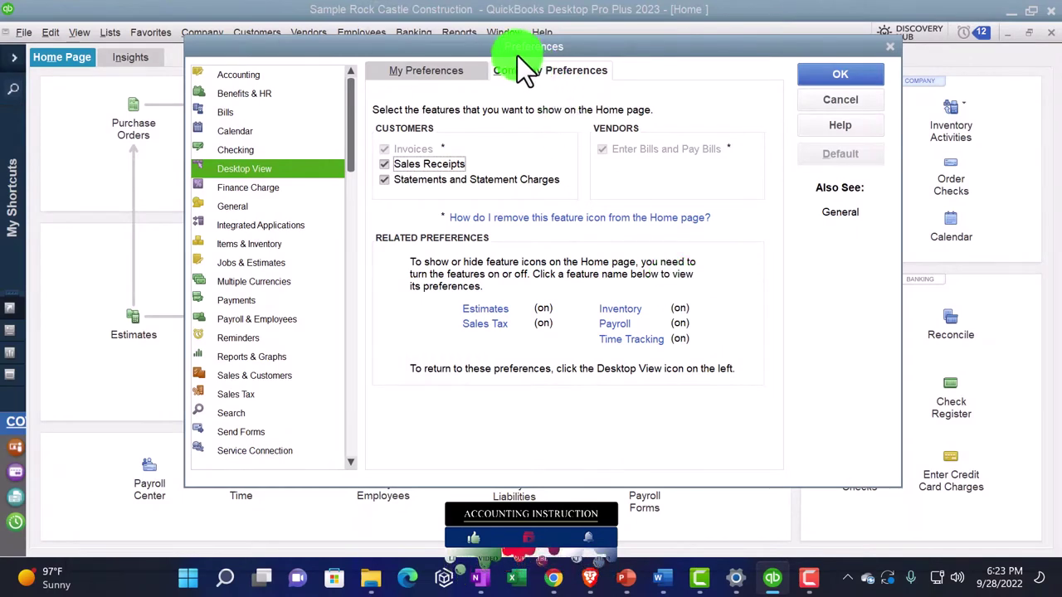
left_click_drag(517, 55, 627, 51)
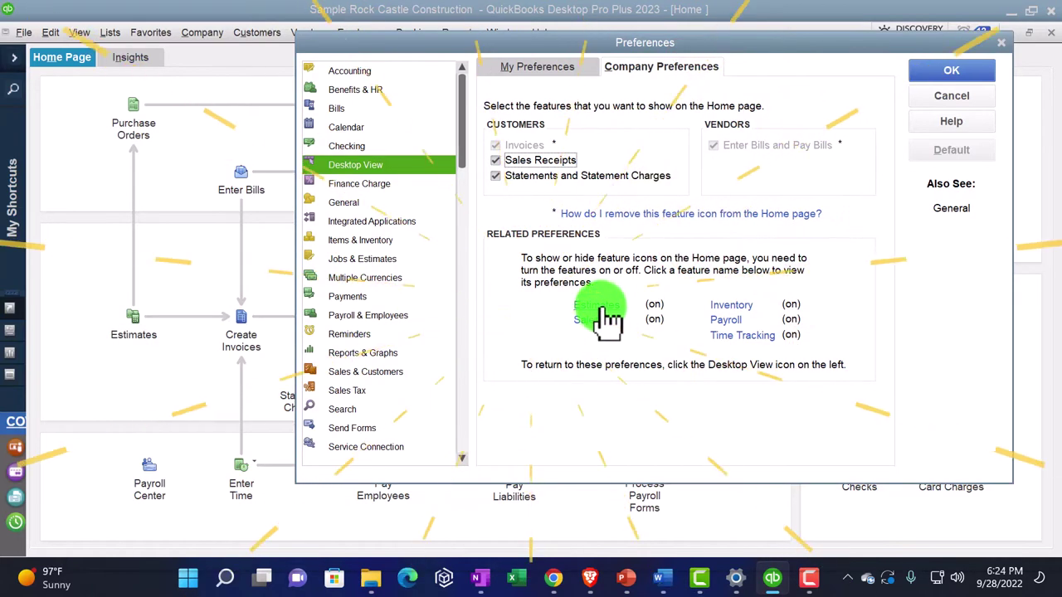
left_click_drag(676, 46, 609, 91)
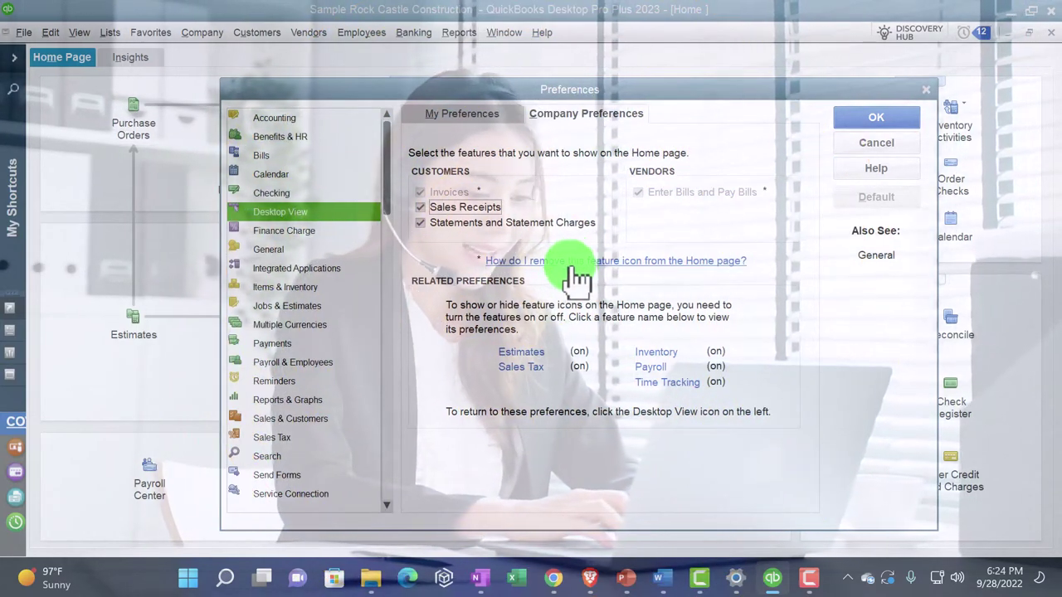
left_click_drag(593, 93, 582, 174)
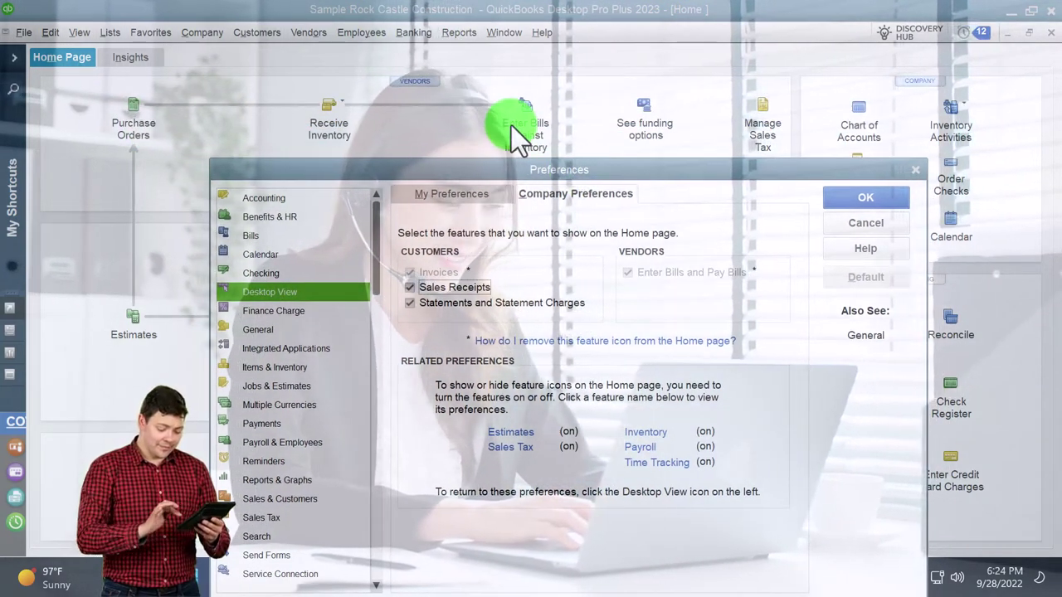
left_click_drag(539, 173, 697, 15)
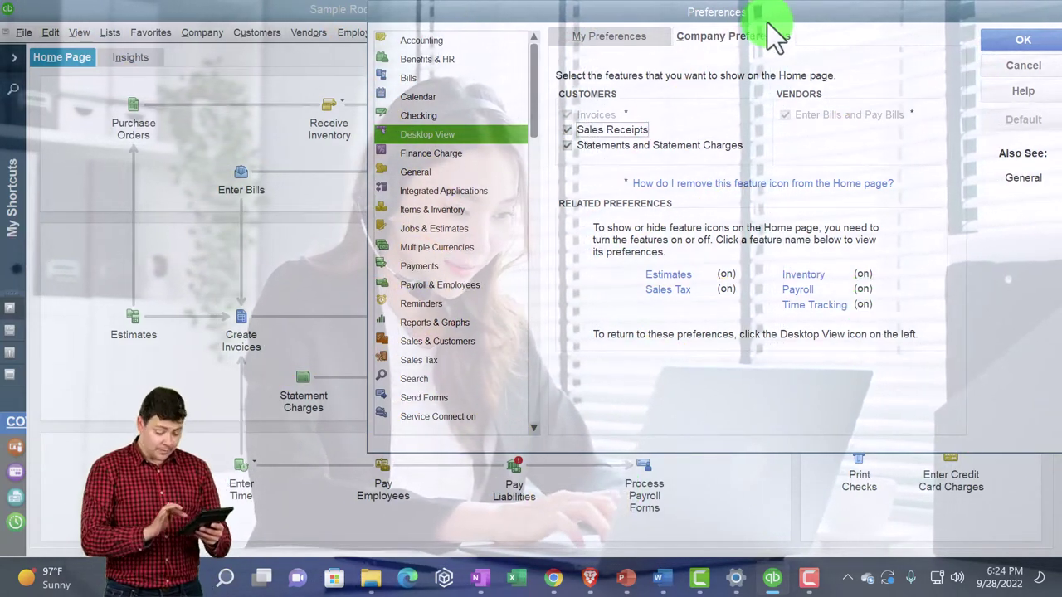
left_click_drag(764, 23, 610, 51)
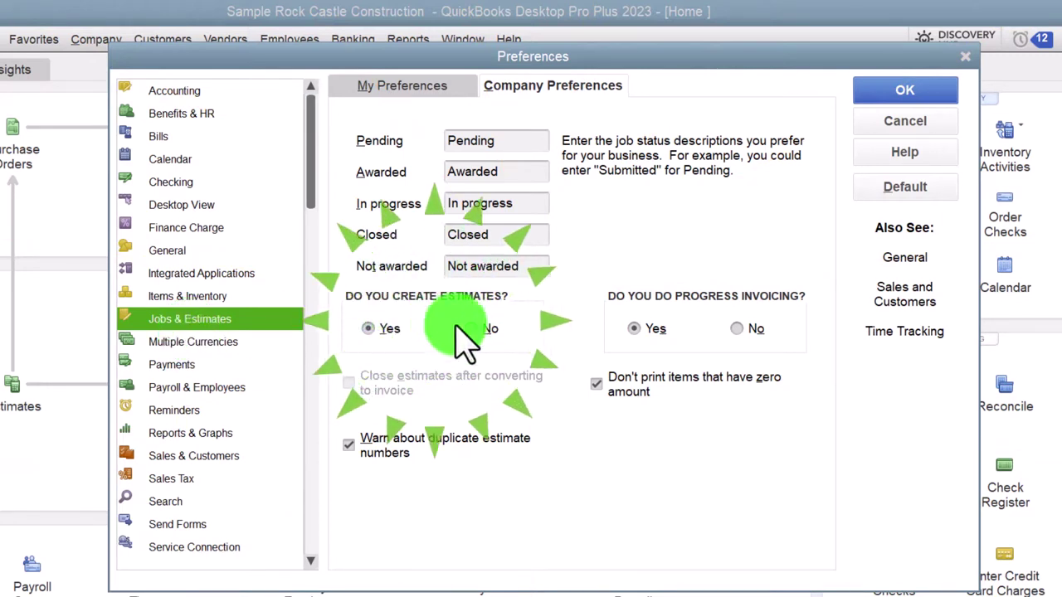
- Save the estimates change, accept closing all windows, and reopen the Home page maximized
left_click(901, 100)
left_click(493, 232)
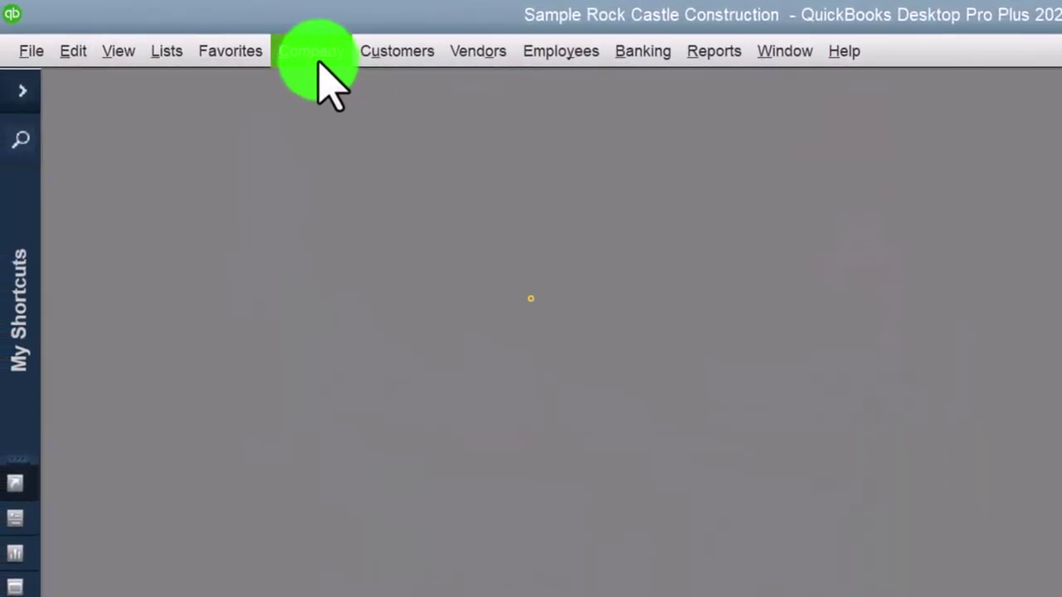
left_click(319, 60)
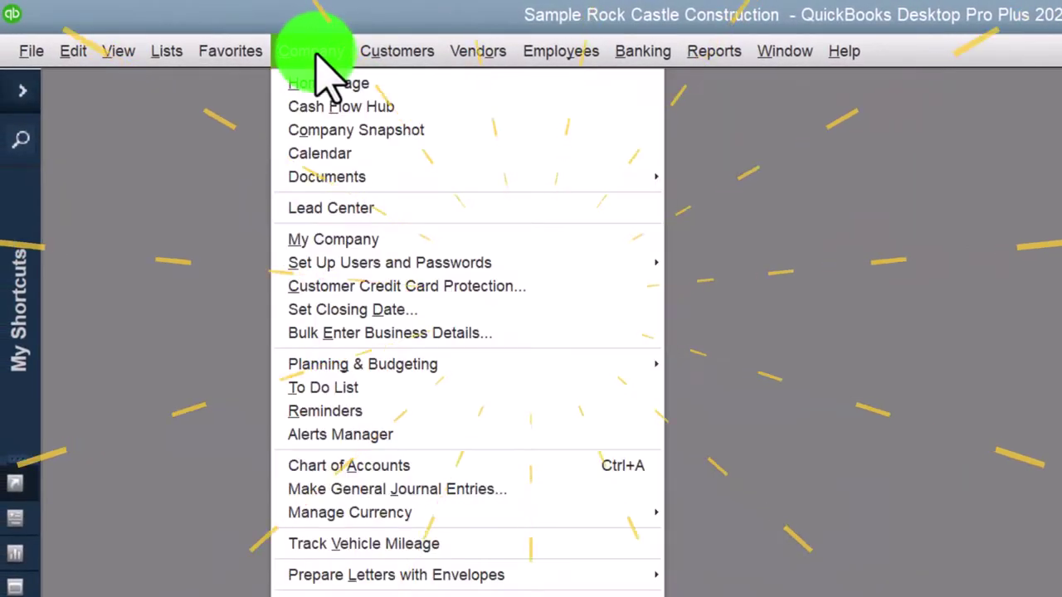
left_click(325, 85)
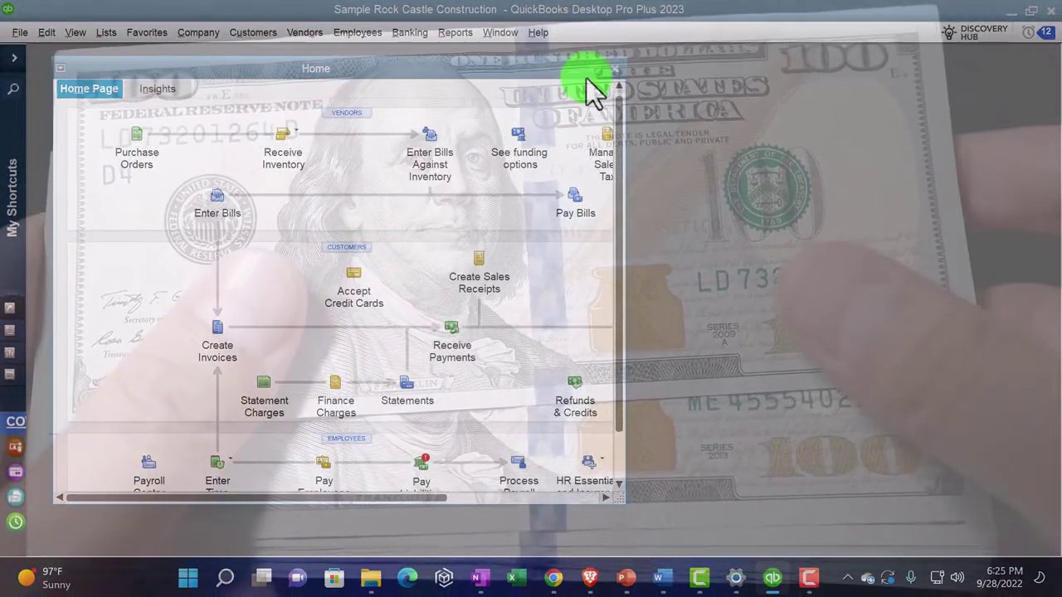
left_click(592, 72)
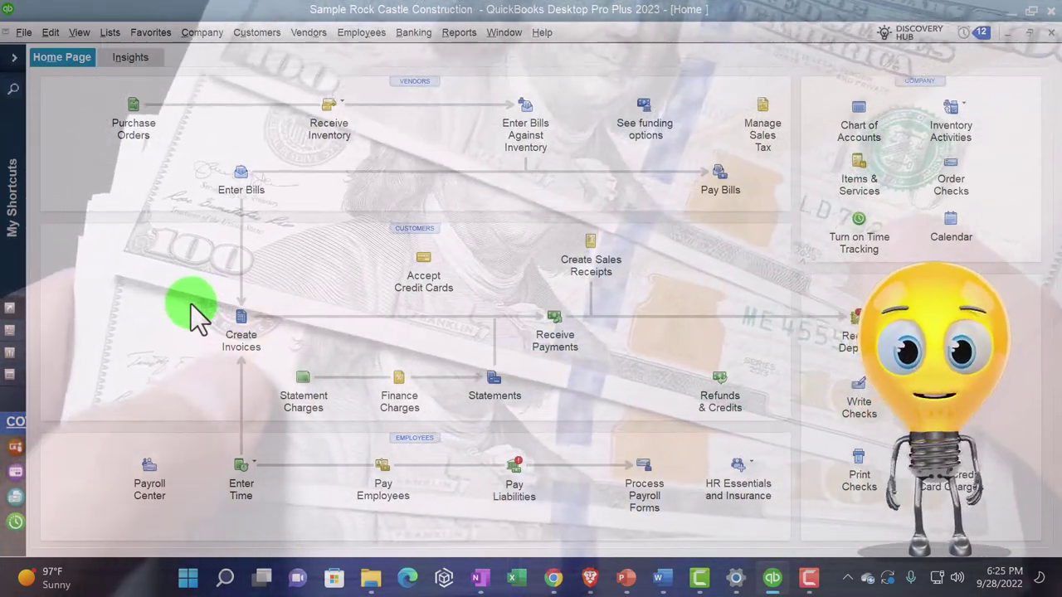
left_click(57, 34)
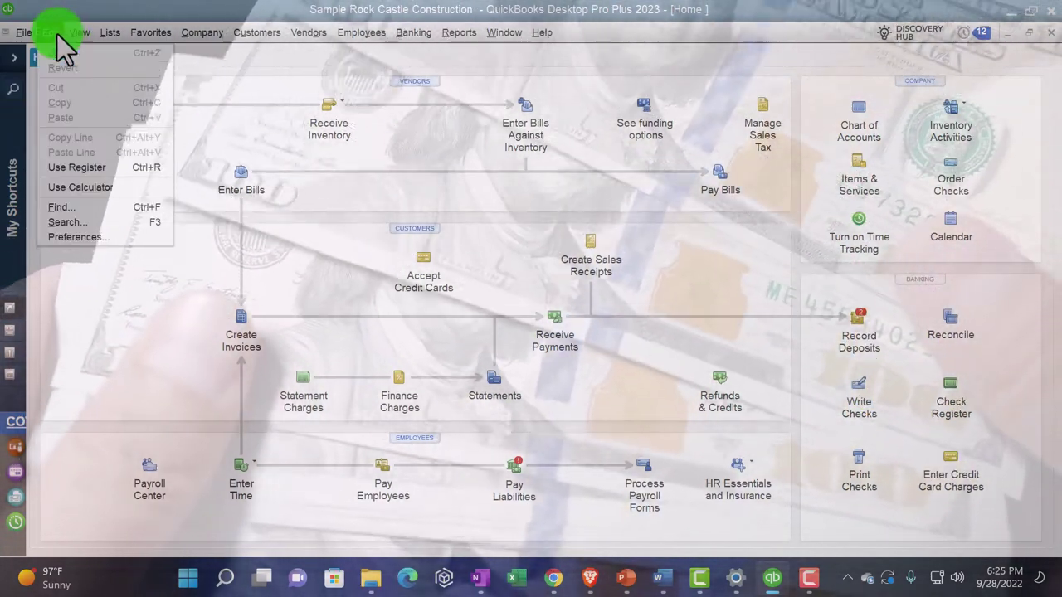
- Set Do You Create Estimates to Yes in the Jobs & Estimates company preferences
left_click(74, 236)
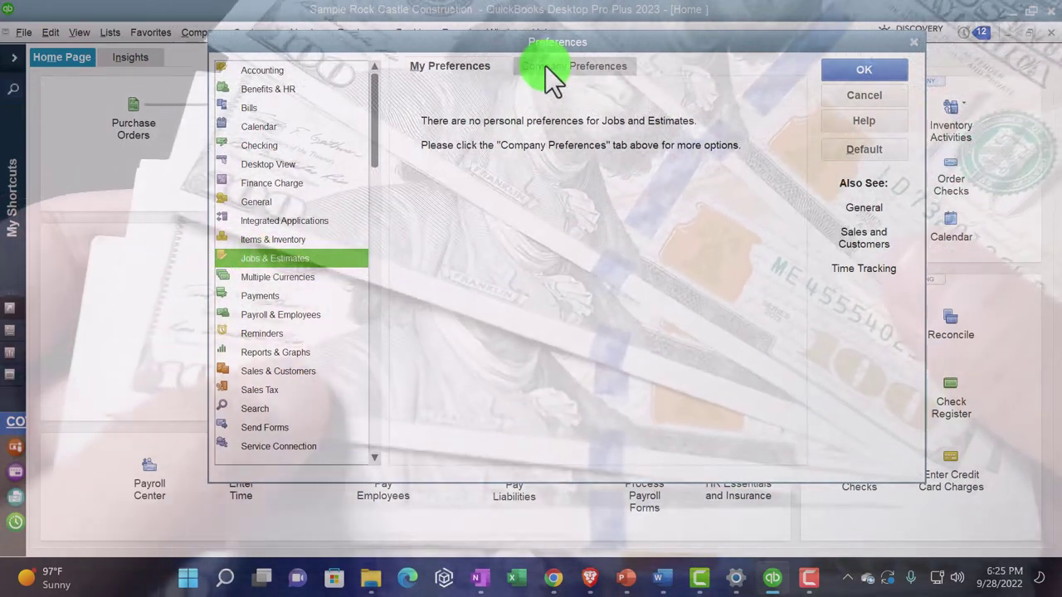
left_click(545, 65)
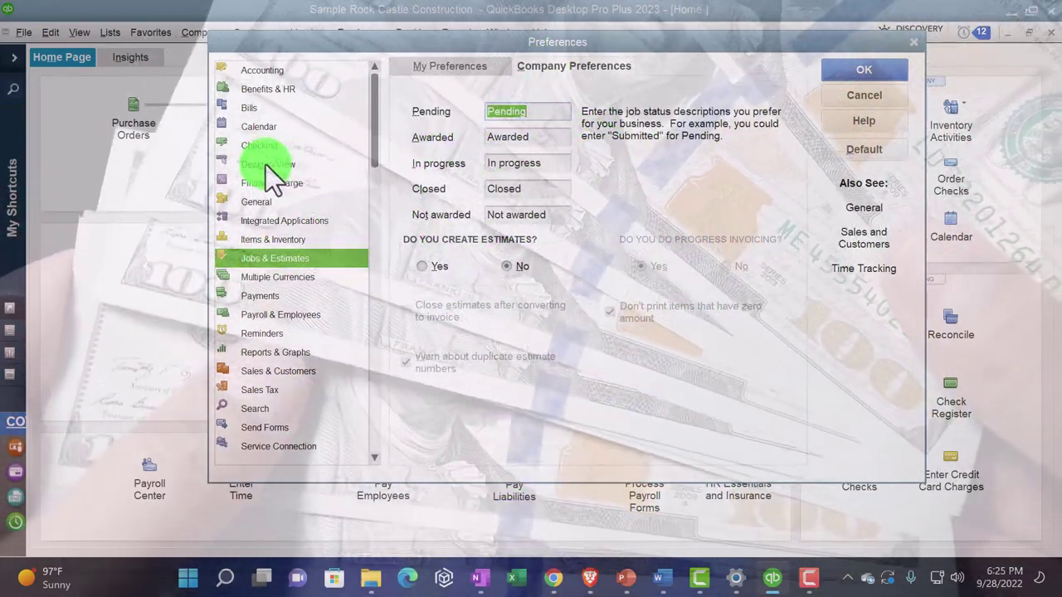
left_click(267, 164)
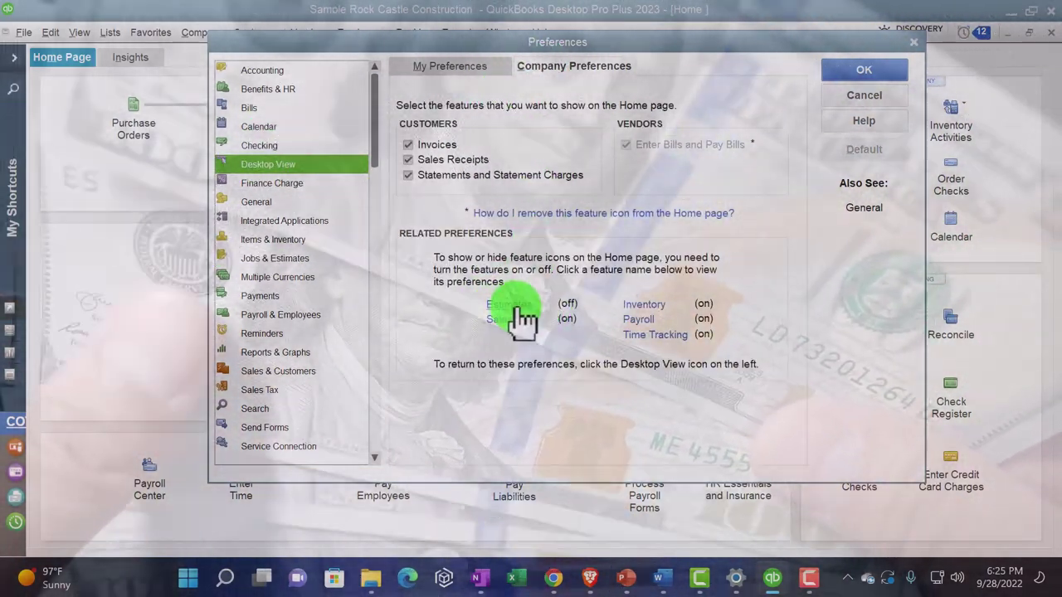
left_click(510, 306)
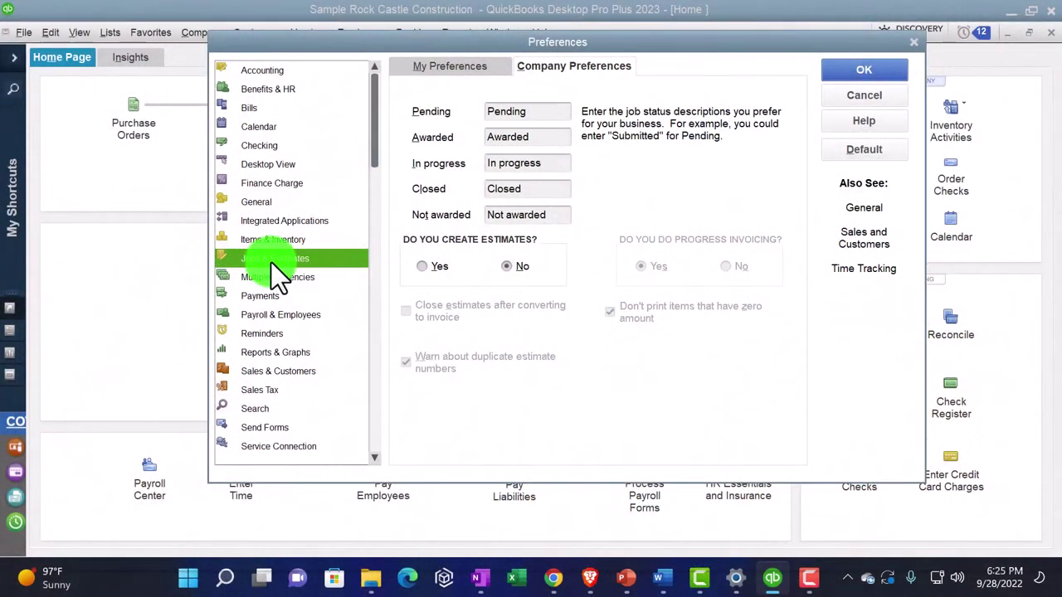
left_click(424, 267)
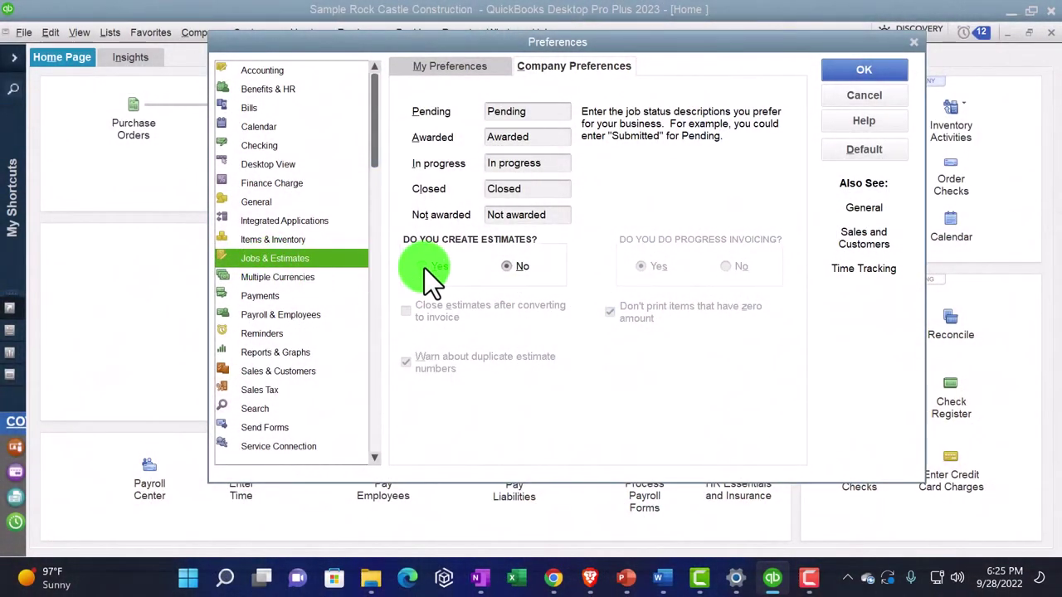
- Save with OK, accept closing all windows, and reopen the Home page maximized
left_click(849, 72)
left_click(531, 184)
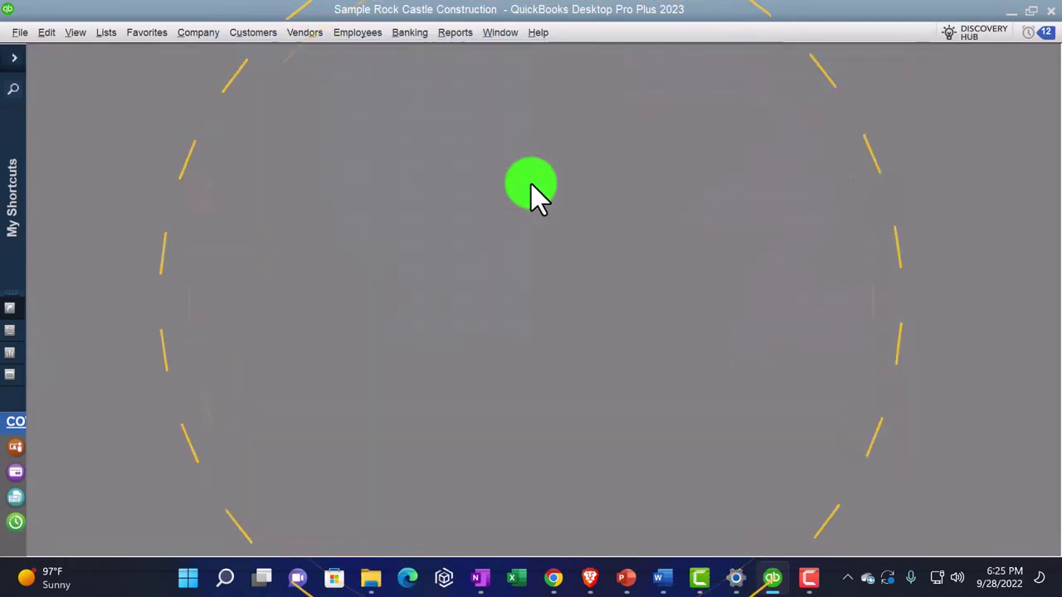
left_click(188, 34)
left_click(193, 50)
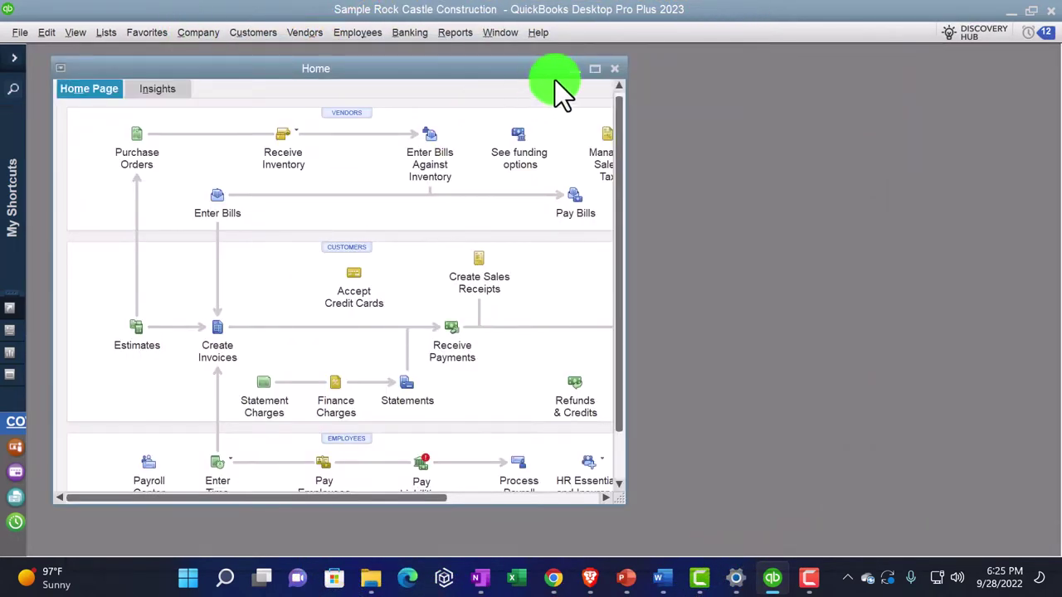
left_click(595, 68)
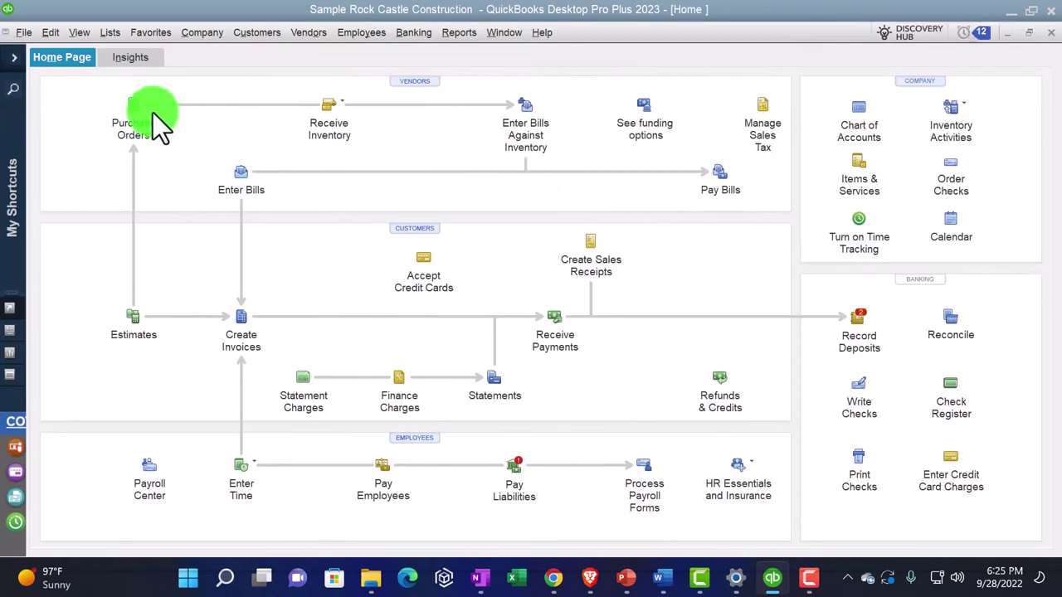
- Open Desktop View company preferences and jump to the Items & Inventory settings
left_click(55, 36)
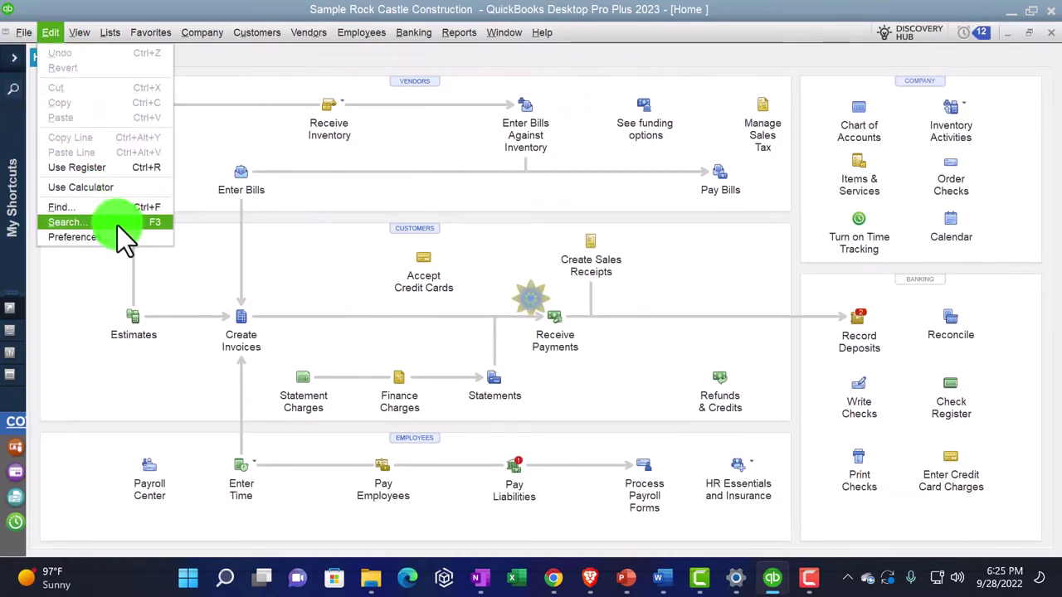
left_click(60, 222)
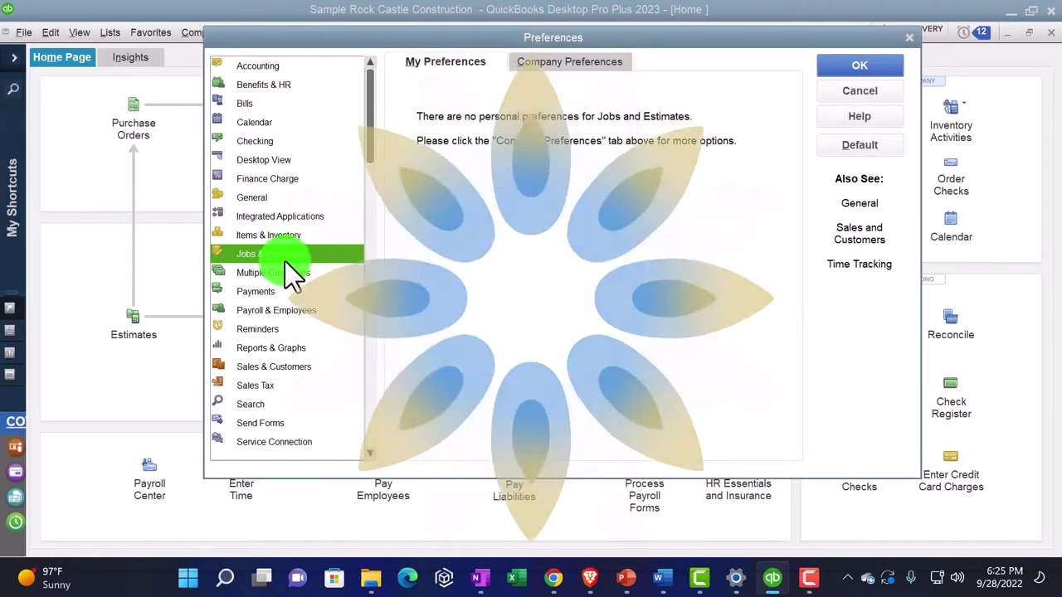
left_click(264, 161)
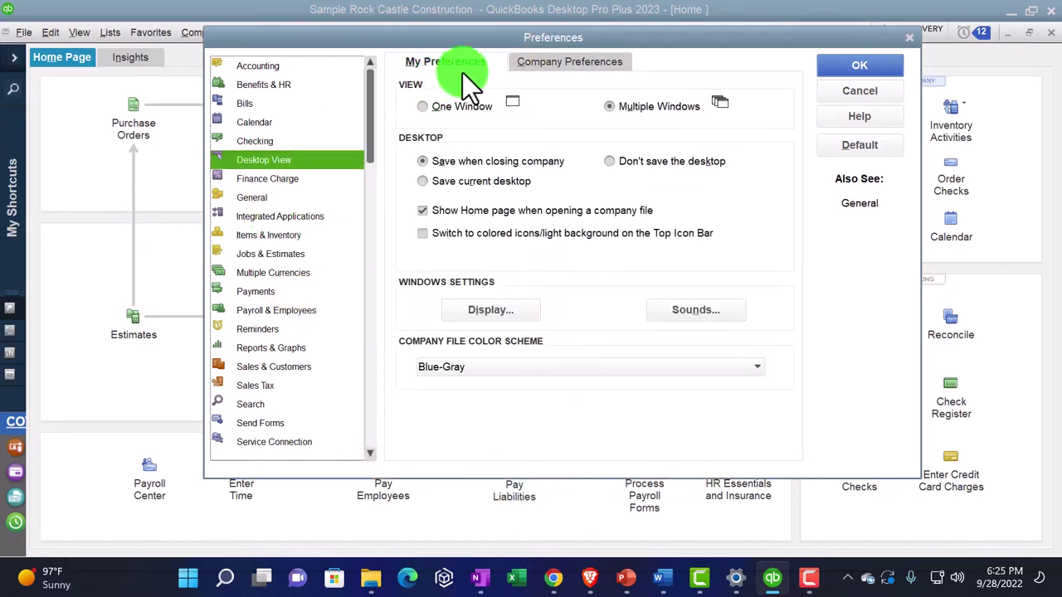
left_click(539, 63)
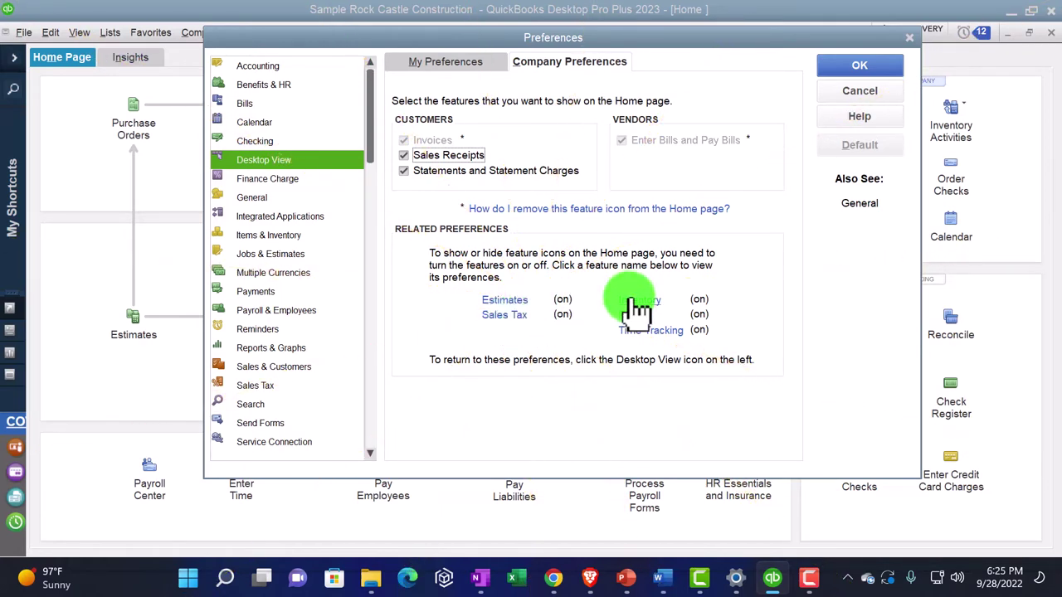
left_click_drag(549, 40, 512, 158)
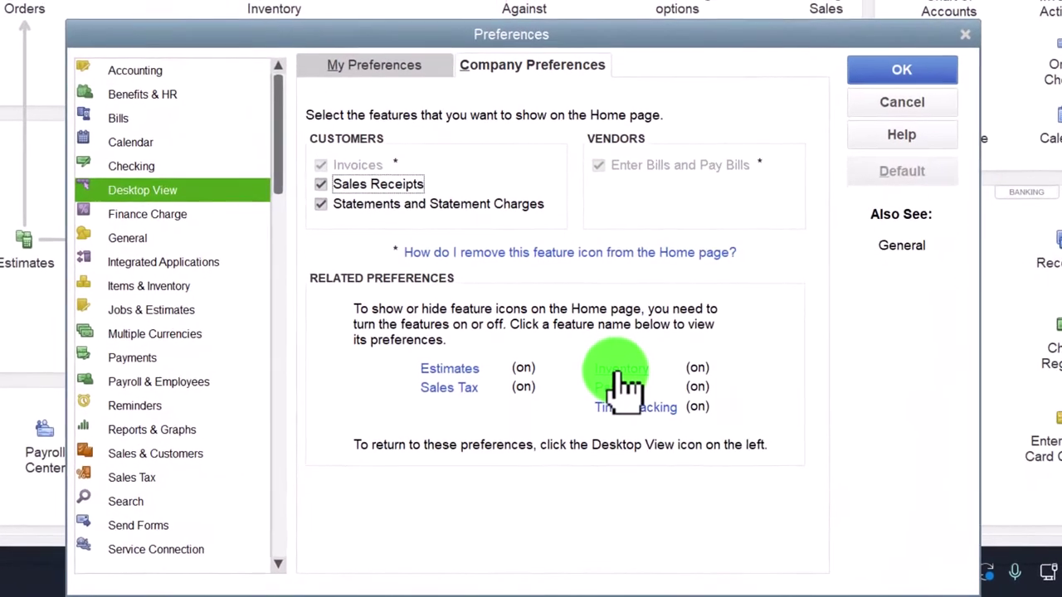
left_click(599, 420)
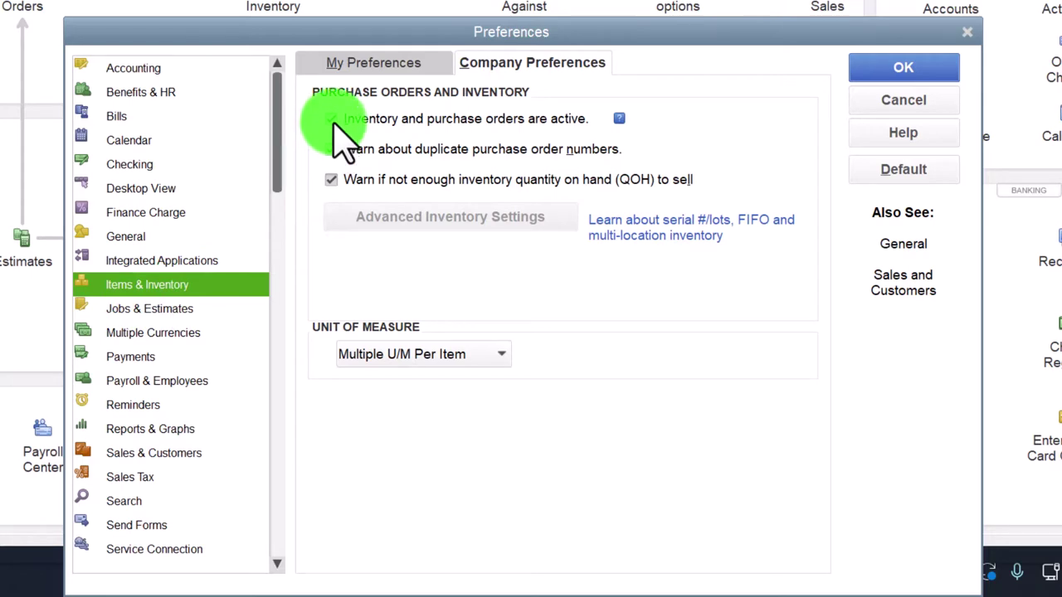
- Uncheck 'Inventory and purchase orders are active', save with OK, and accept closing all windows
left_click(332, 119)
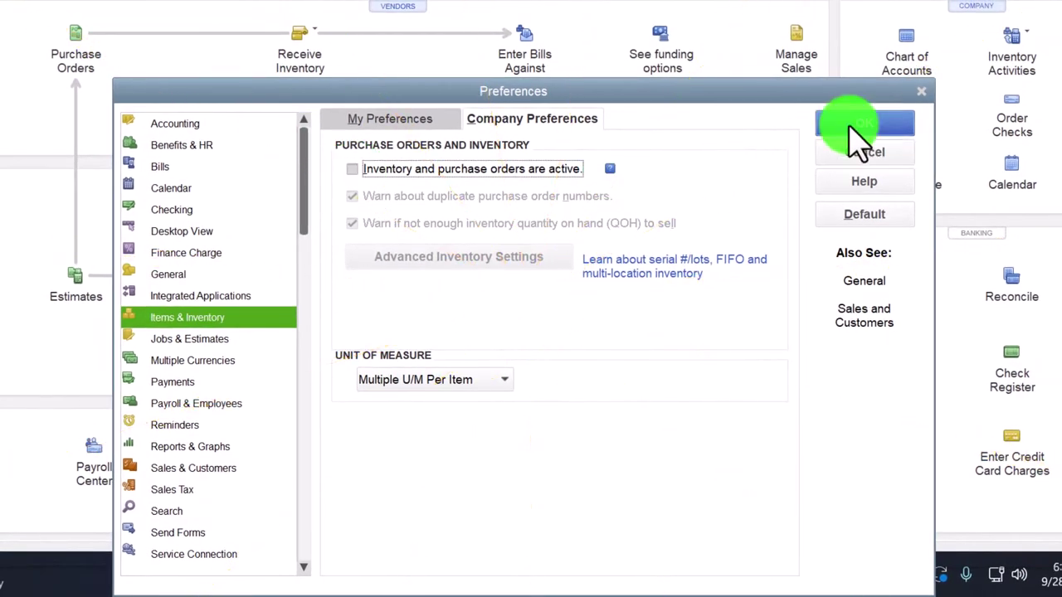
left_click(859, 125)
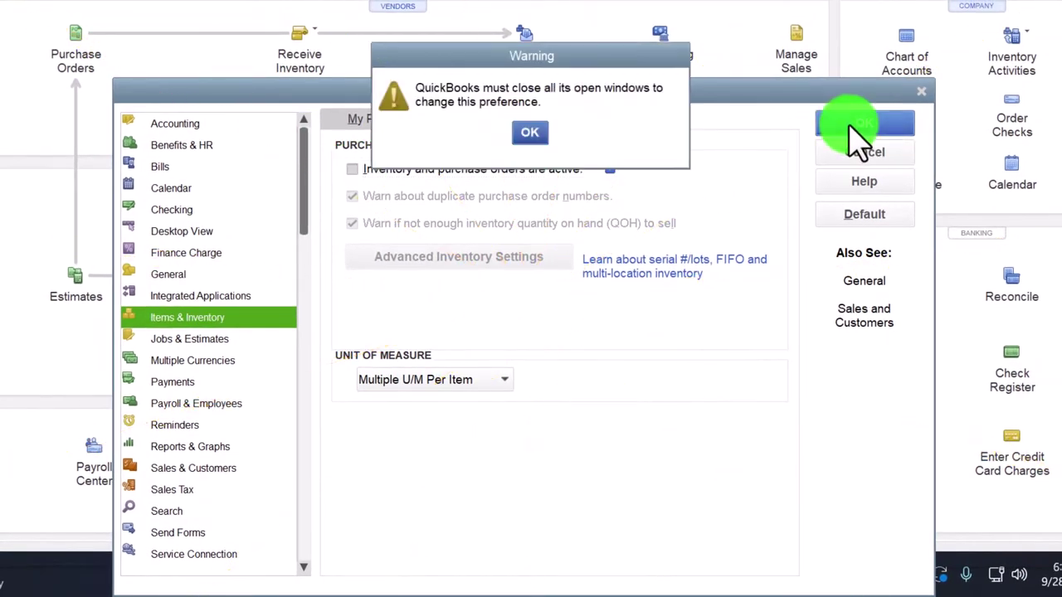
left_click(531, 137)
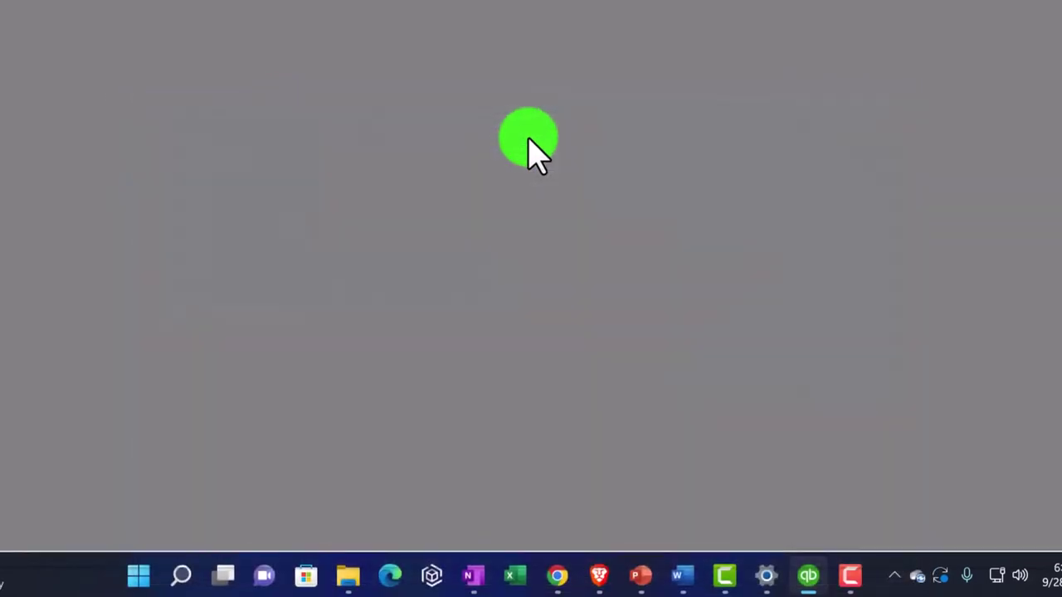
left_click(229, 5)
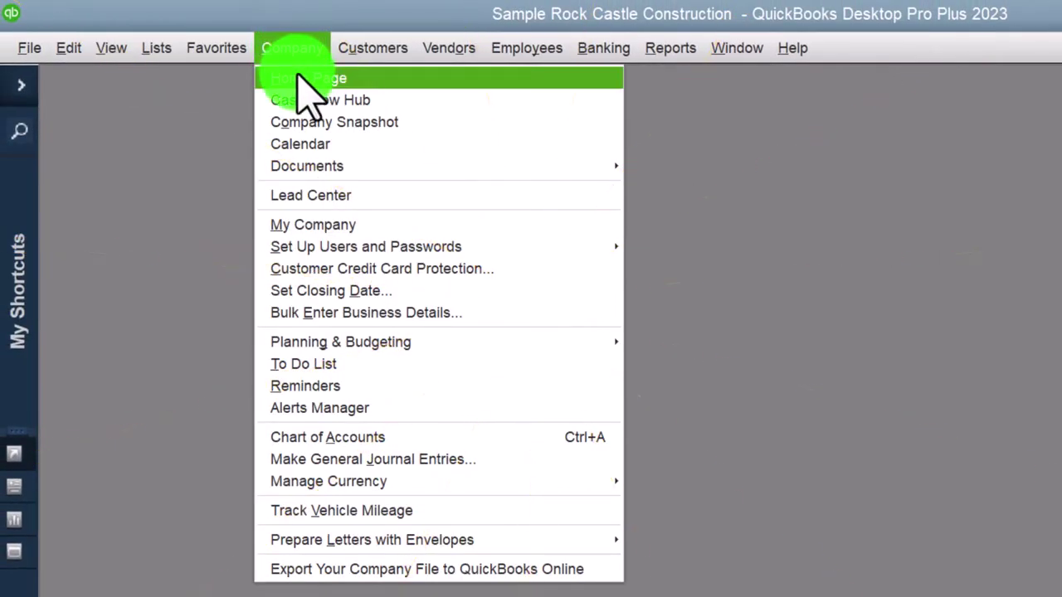
- Reopen the Home page full-size; Vendors now shows only Enter Bills, Pay Bills and Manage Sales Tax
left_click(301, 76)
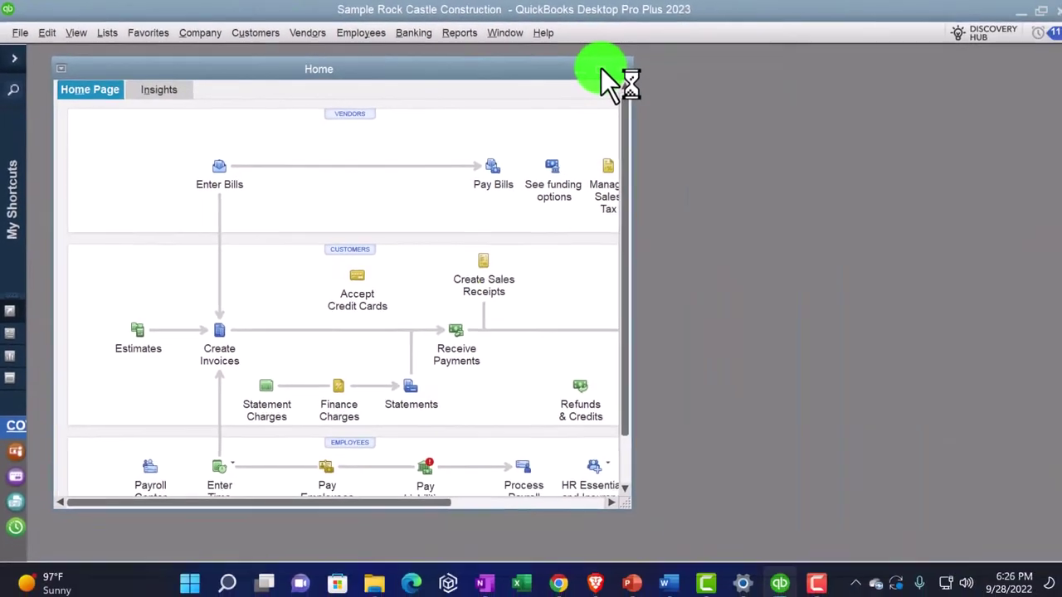
left_click(875, 101)
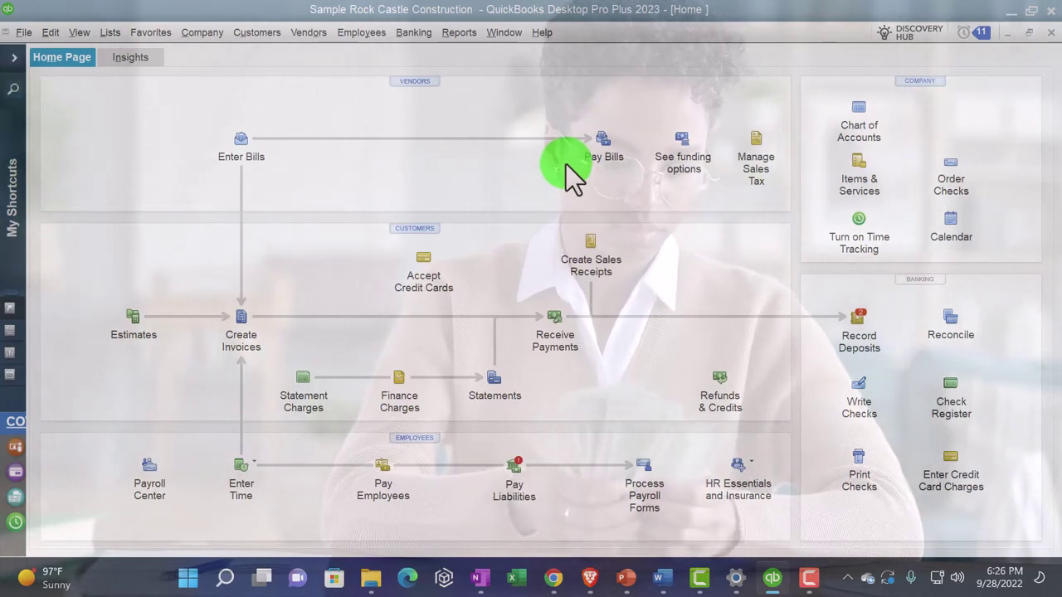
- In Preferences, turn on 'Inventory and purchase orders are active' and save, closing open windows
left_click(52, 33)
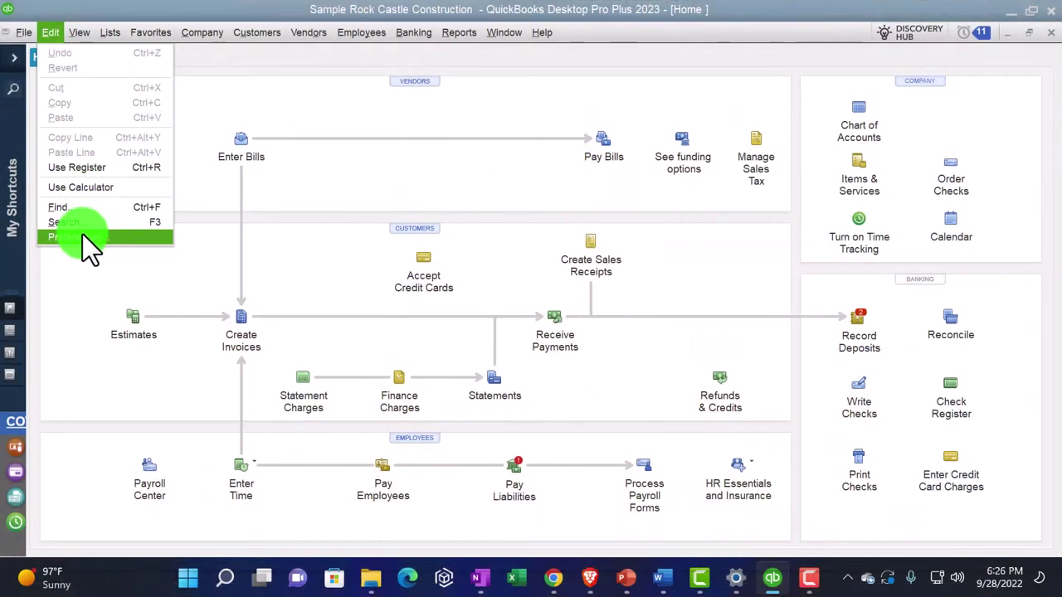
left_click(82, 236)
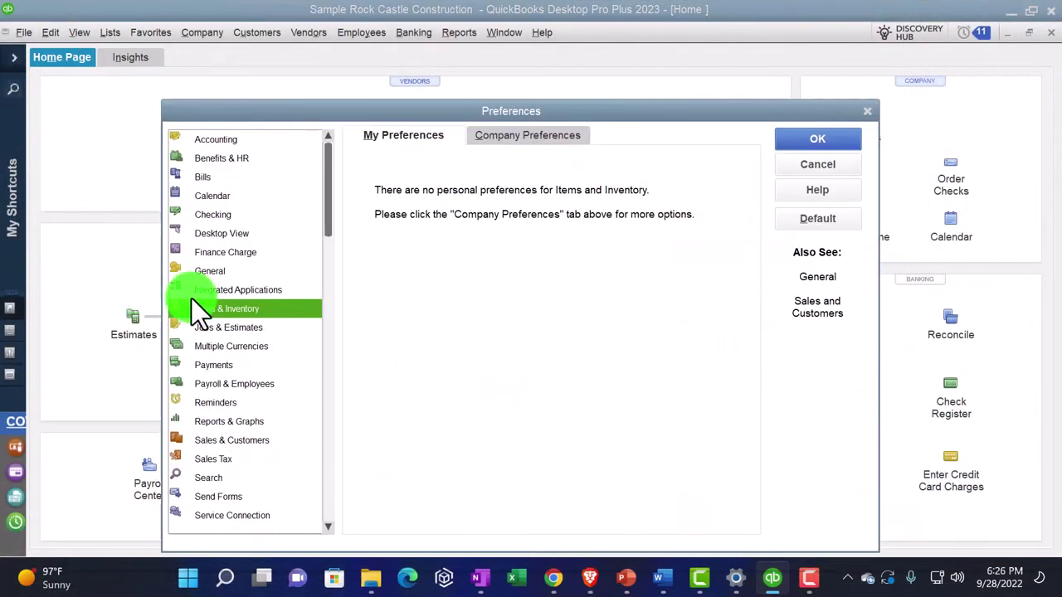
left_click(514, 130)
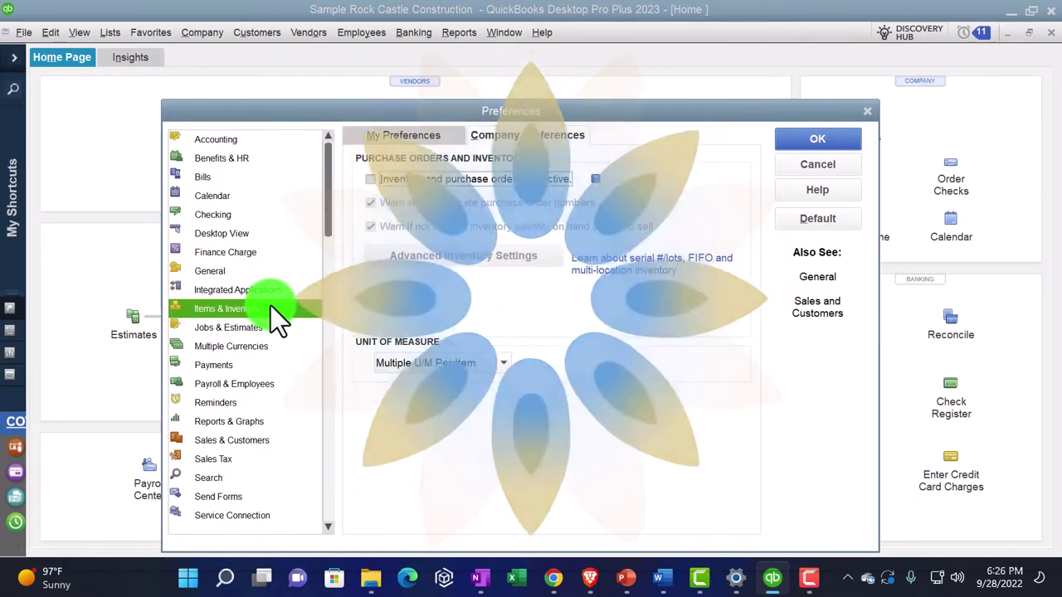
left_click(235, 233)
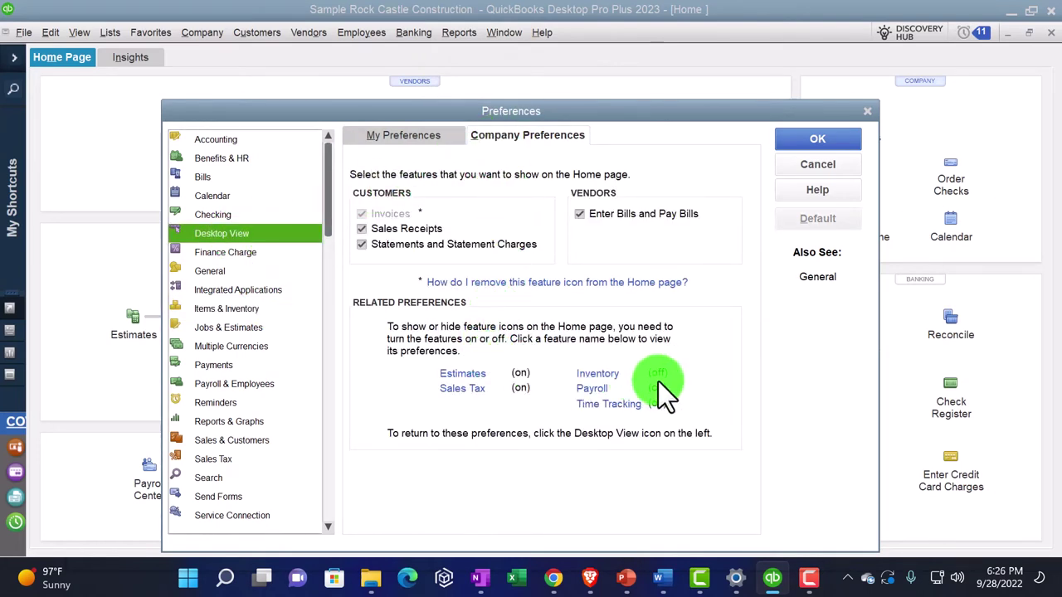
left_click(602, 375)
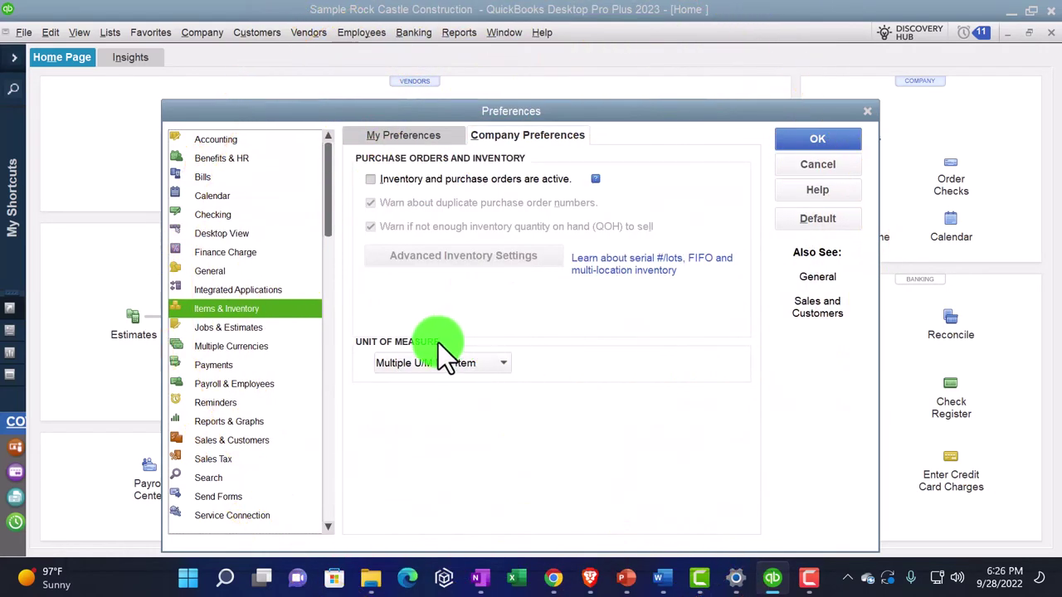
left_click(370, 178)
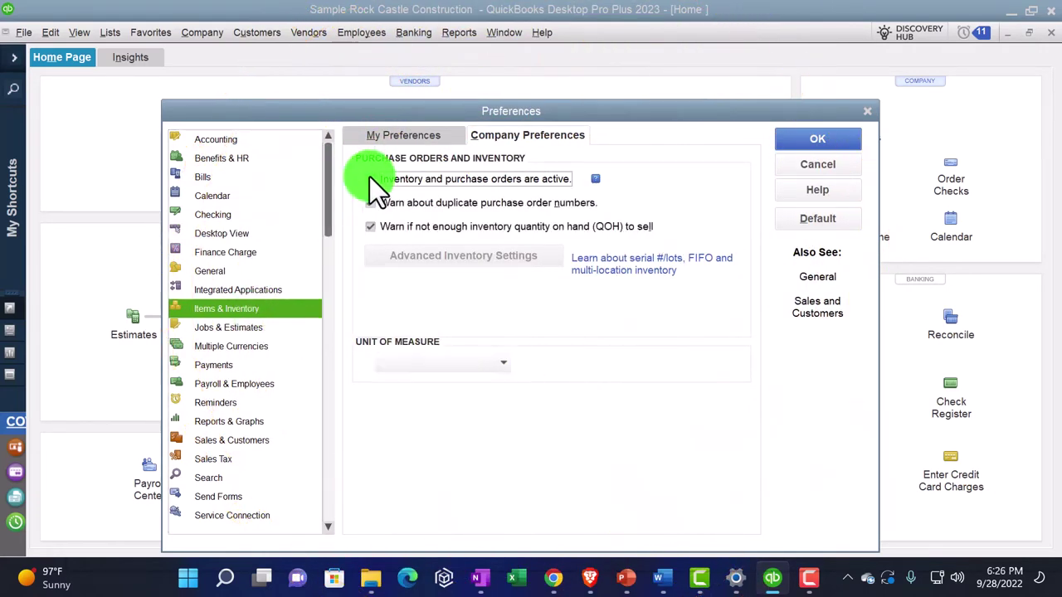
left_click(816, 141)
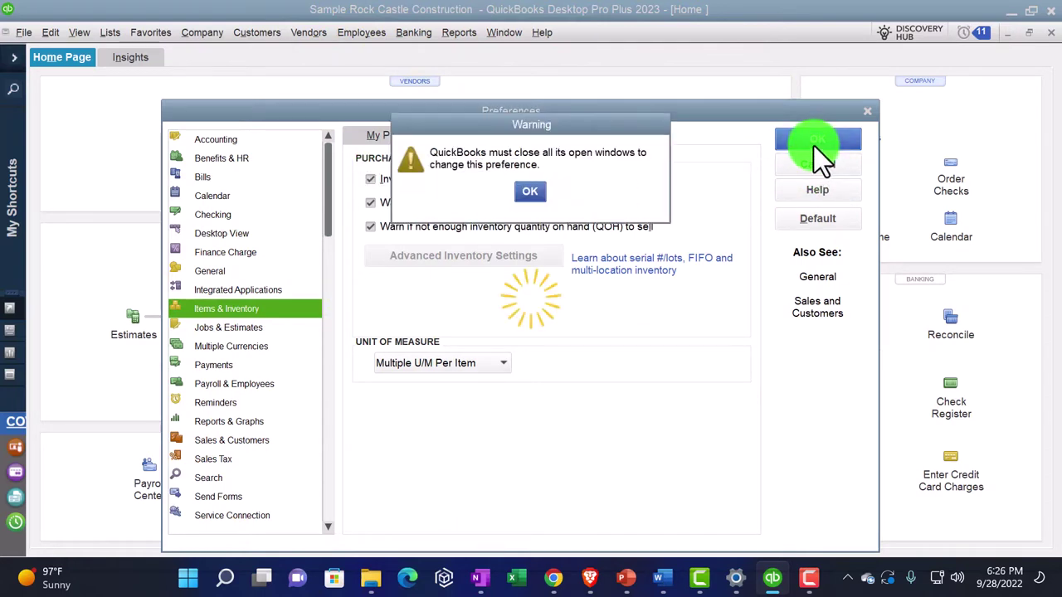
left_click(535, 193)
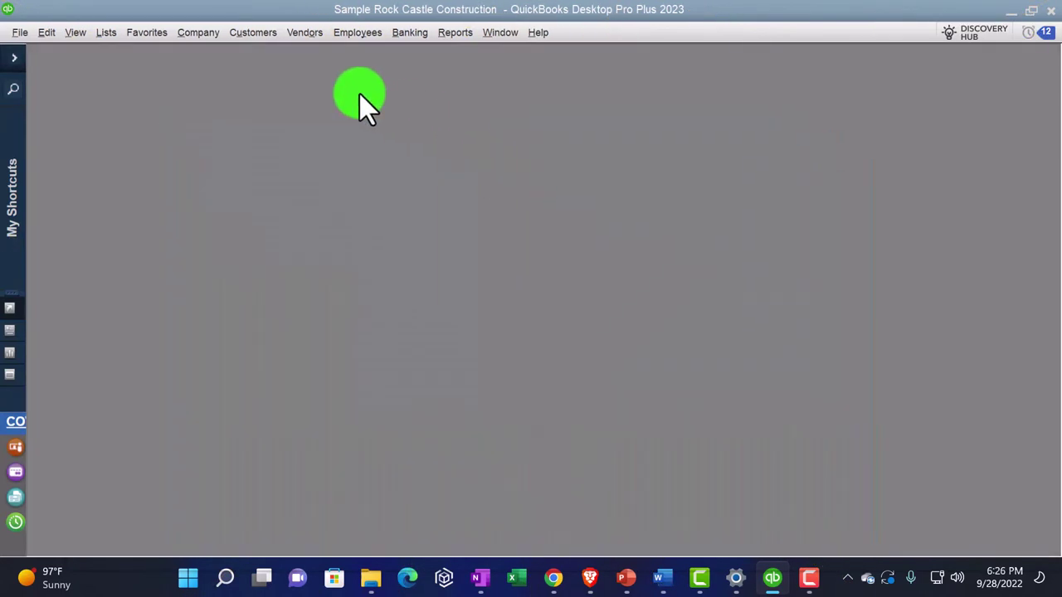
- Reopen the Home page full-size, now showing Purchase Orders and Receive Inventory
left_click(200, 32)
left_click(208, 52)
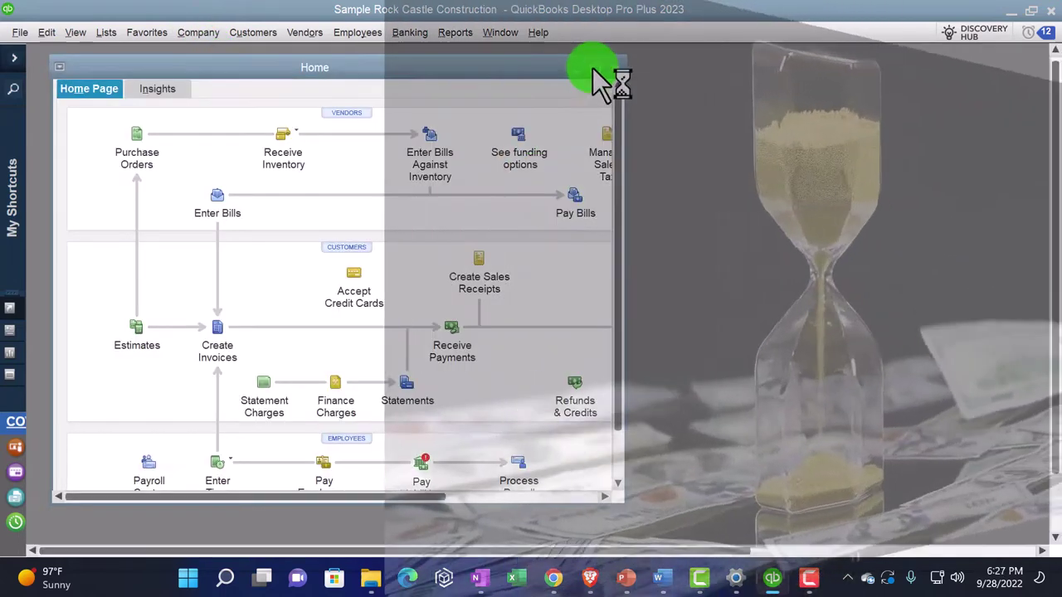
left_click(606, 71)
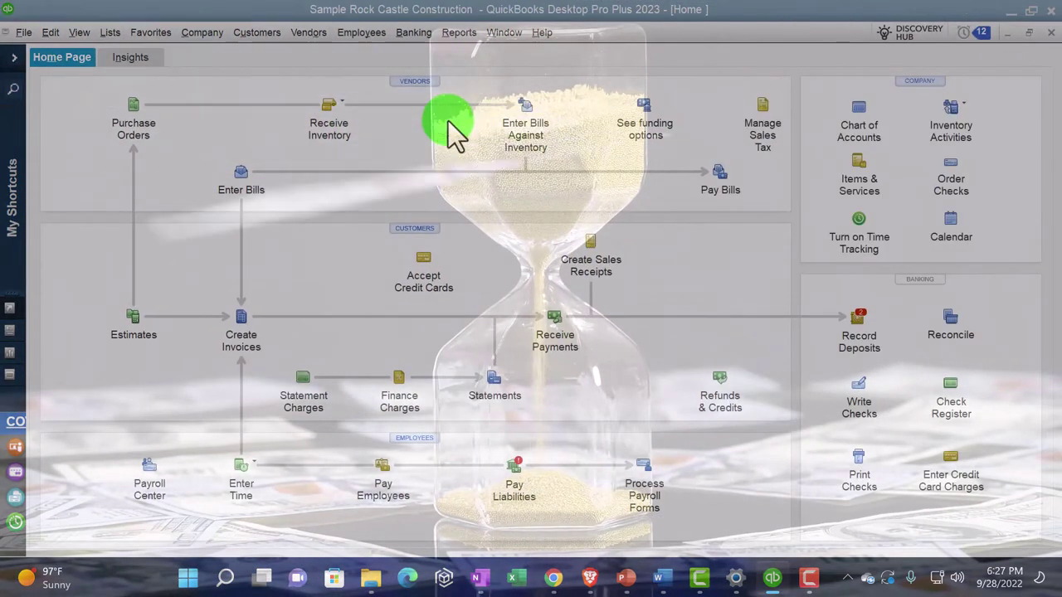
left_click(52, 32)
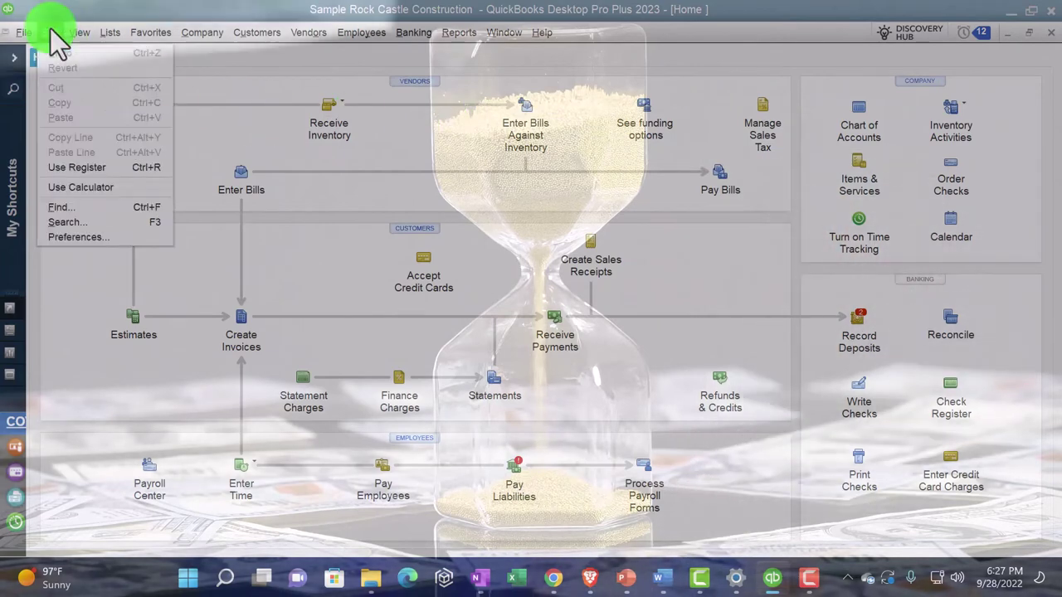
left_click(85, 235)
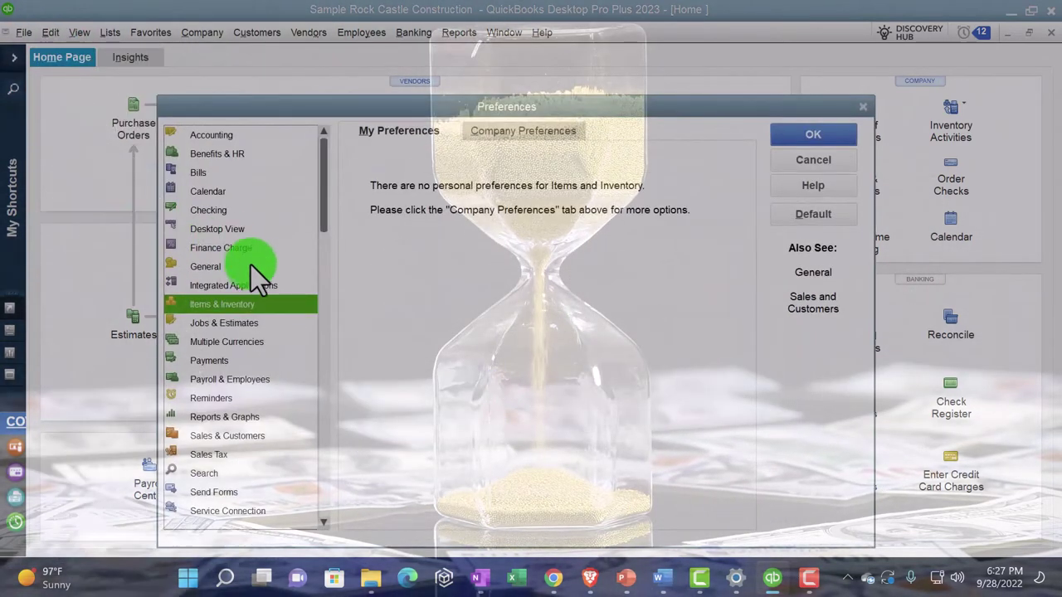
left_click(231, 226)
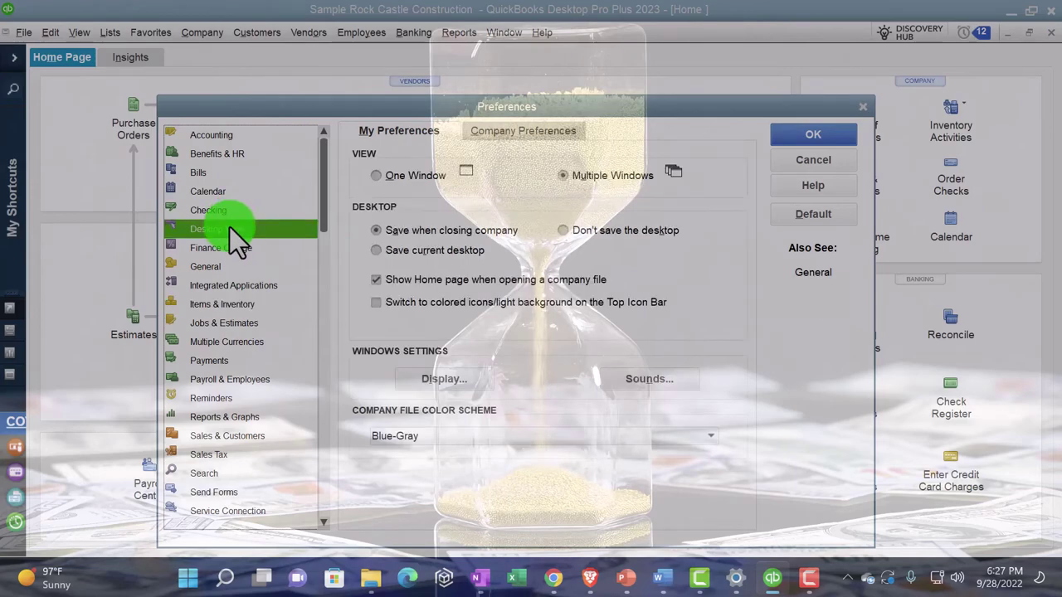
left_click(485, 133)
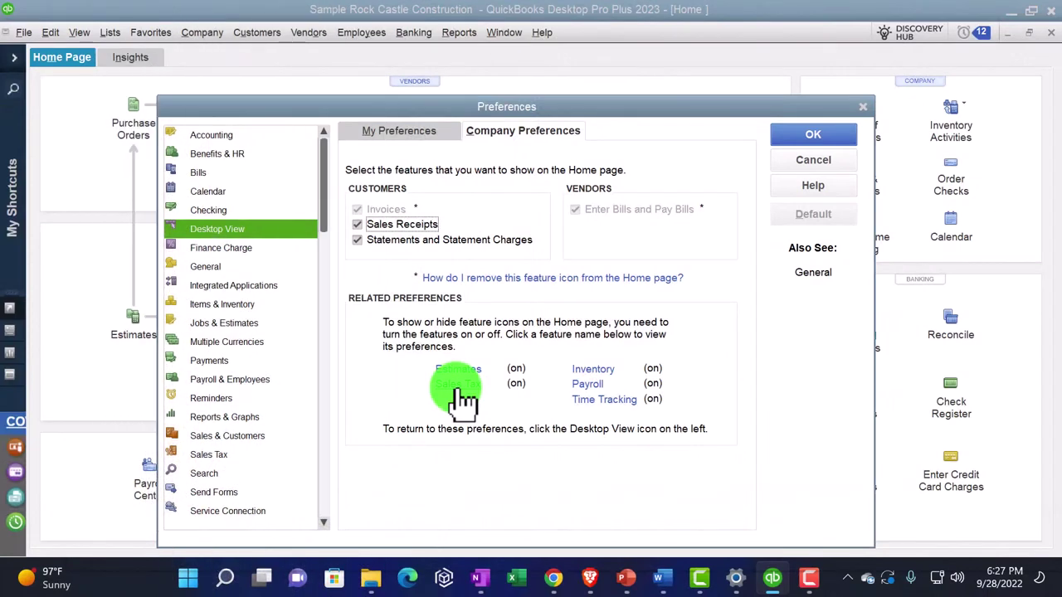
left_click(458, 385)
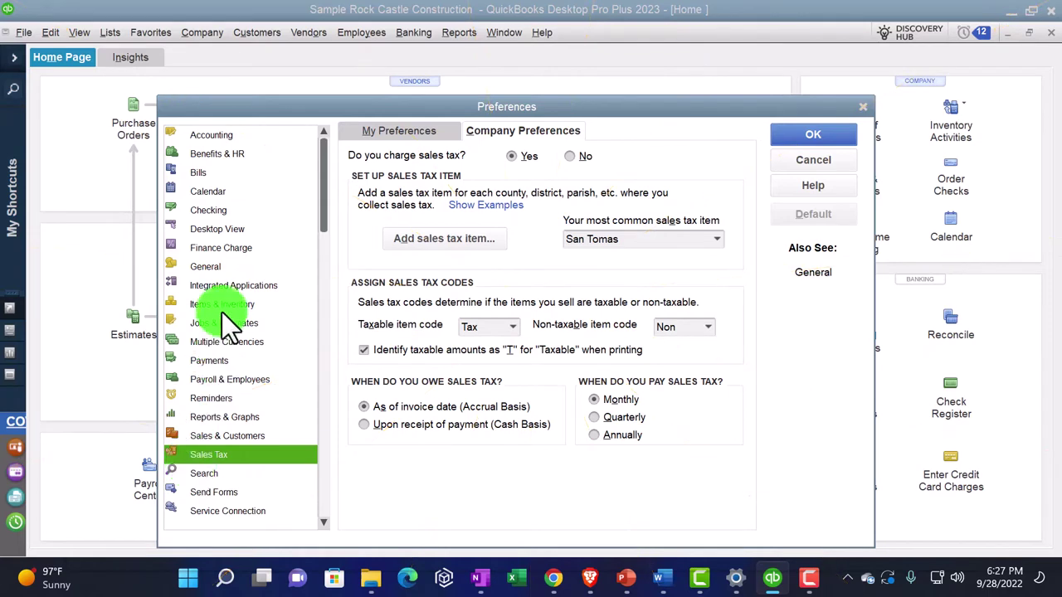
left_click(218, 230)
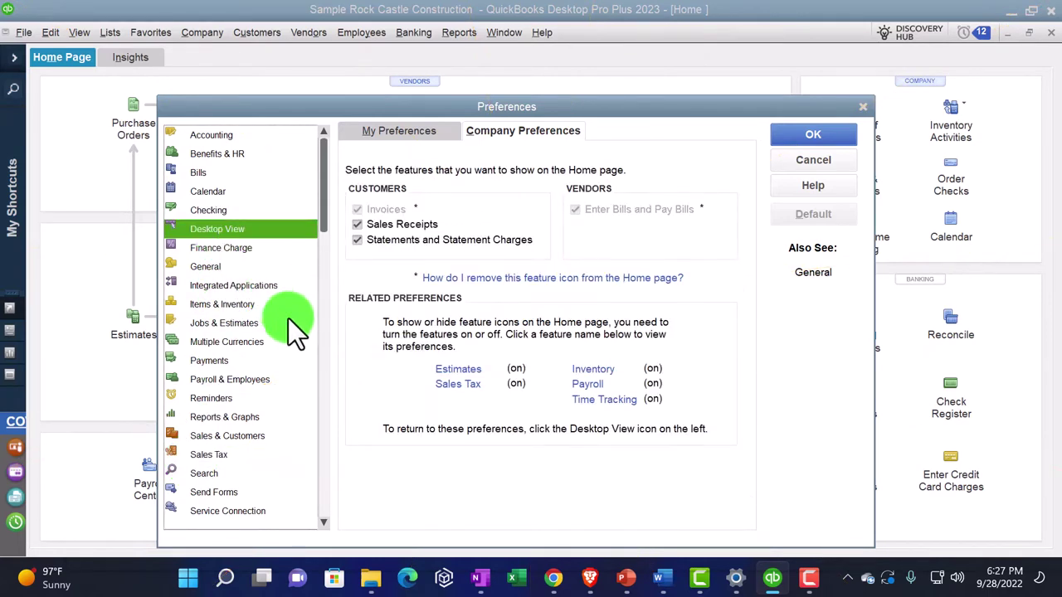
left_click(581, 383)
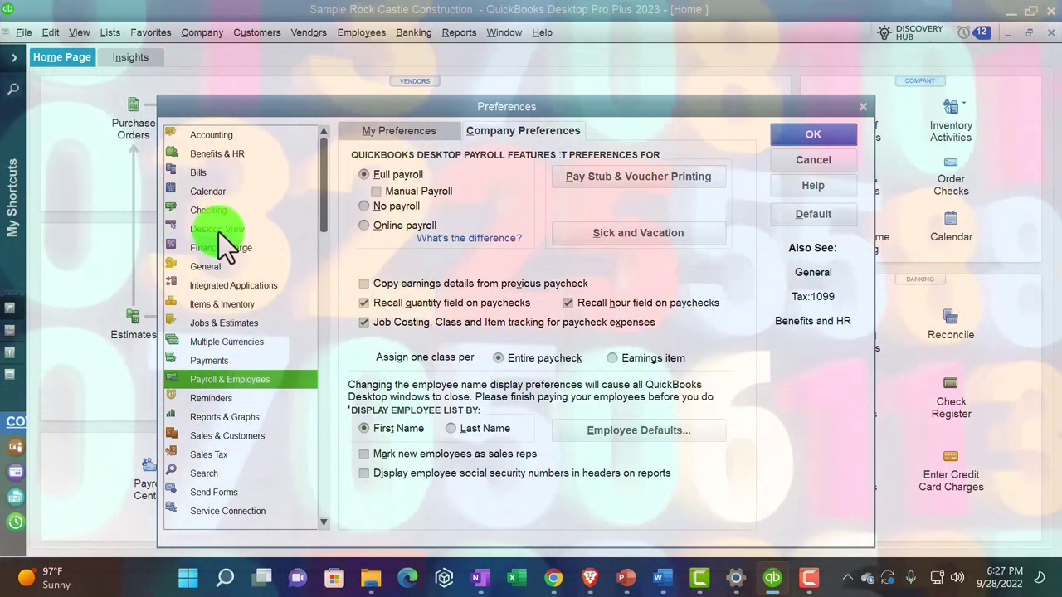
left_click(218, 229)
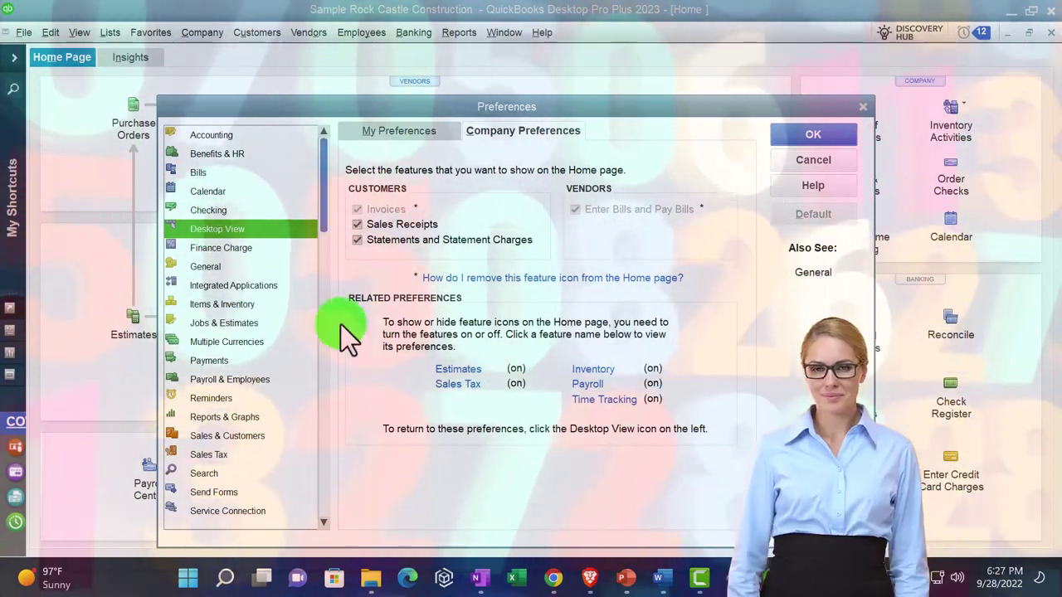
left_click(606, 400)
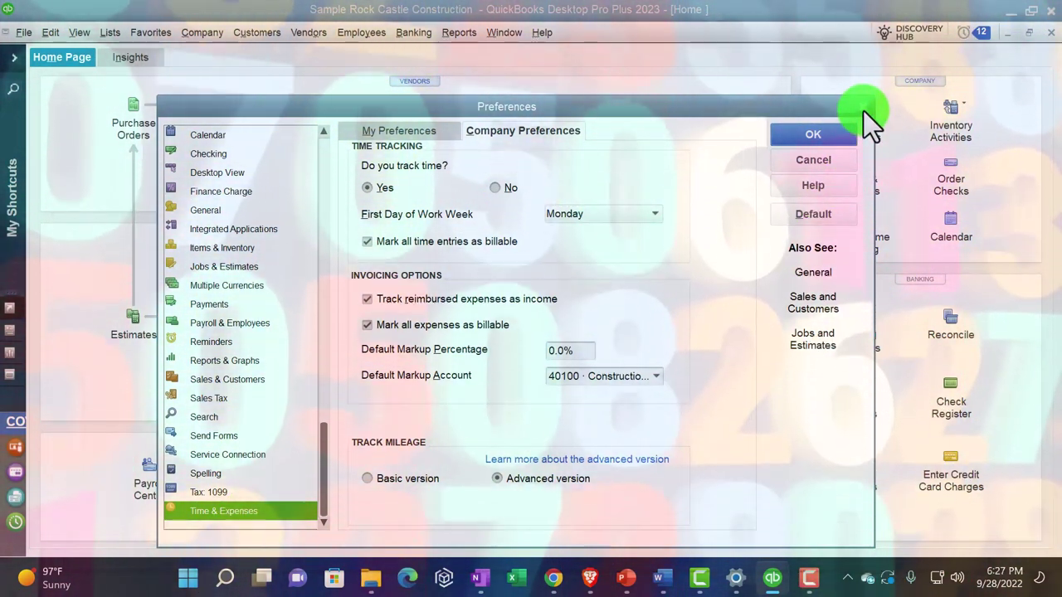
left_click(864, 111)
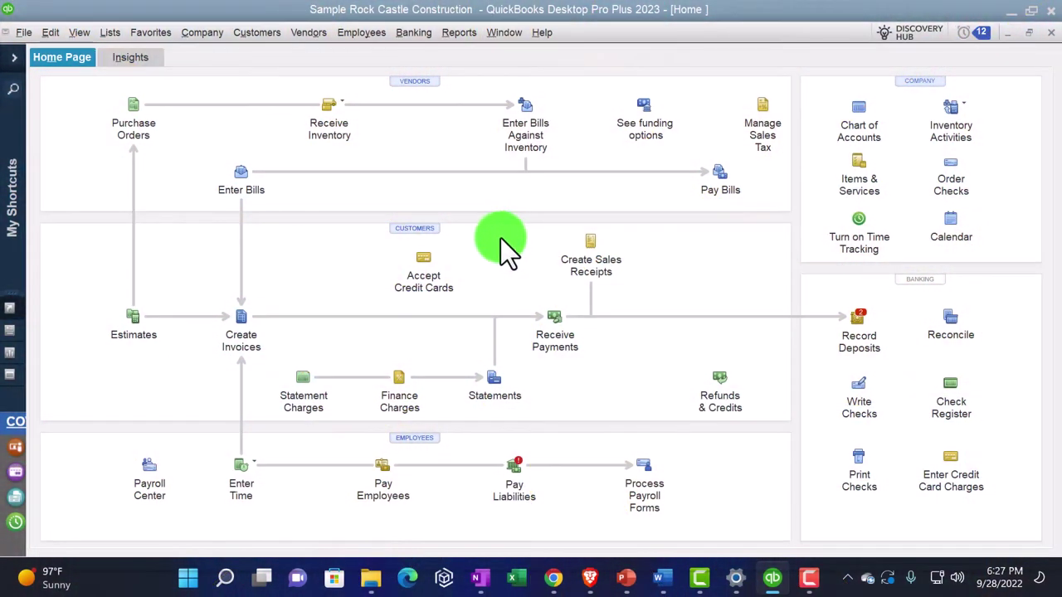
- Expand the side panel to the open windows list, then move the icon bar to the top and back left
left_click(19, 63)
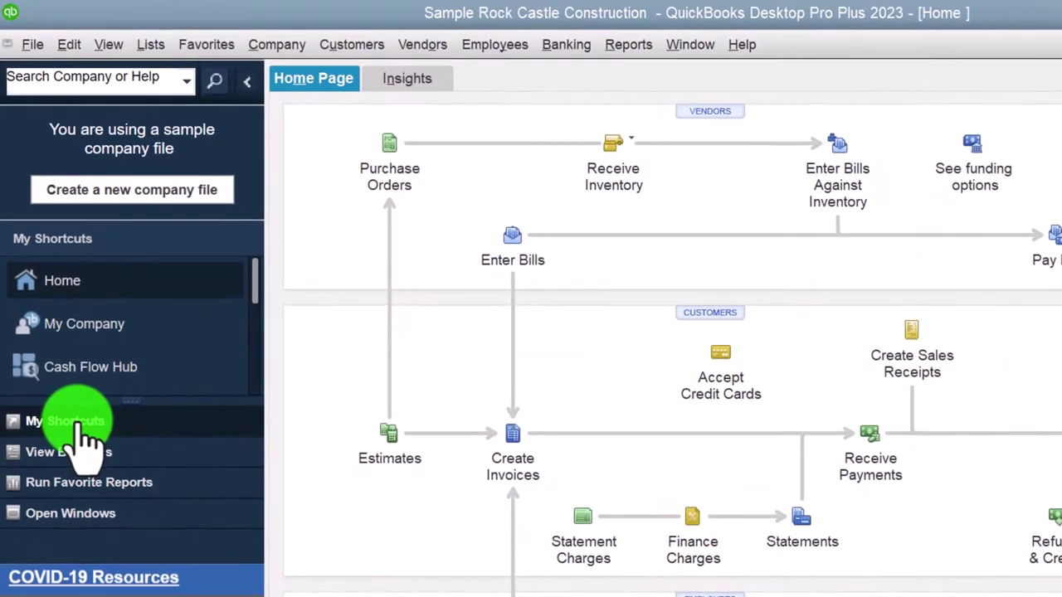
left_click(76, 516)
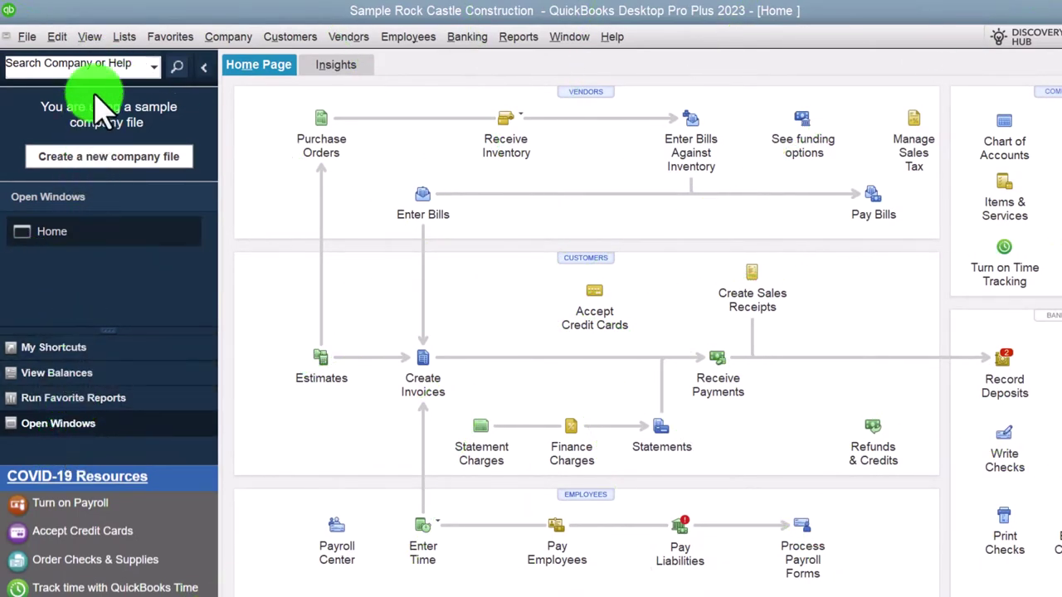
left_click(98, 43)
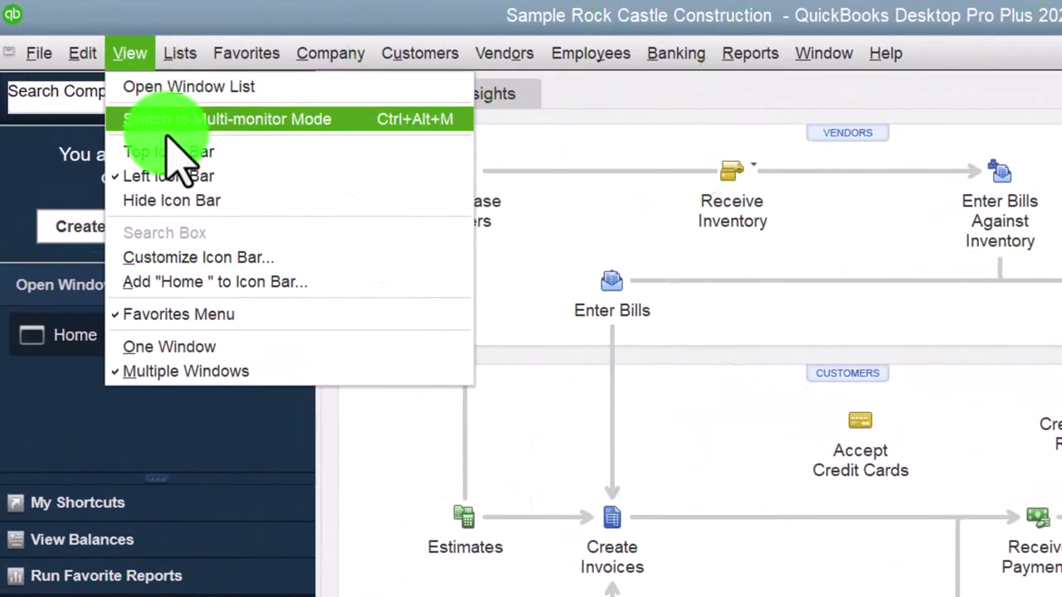
left_click(170, 152)
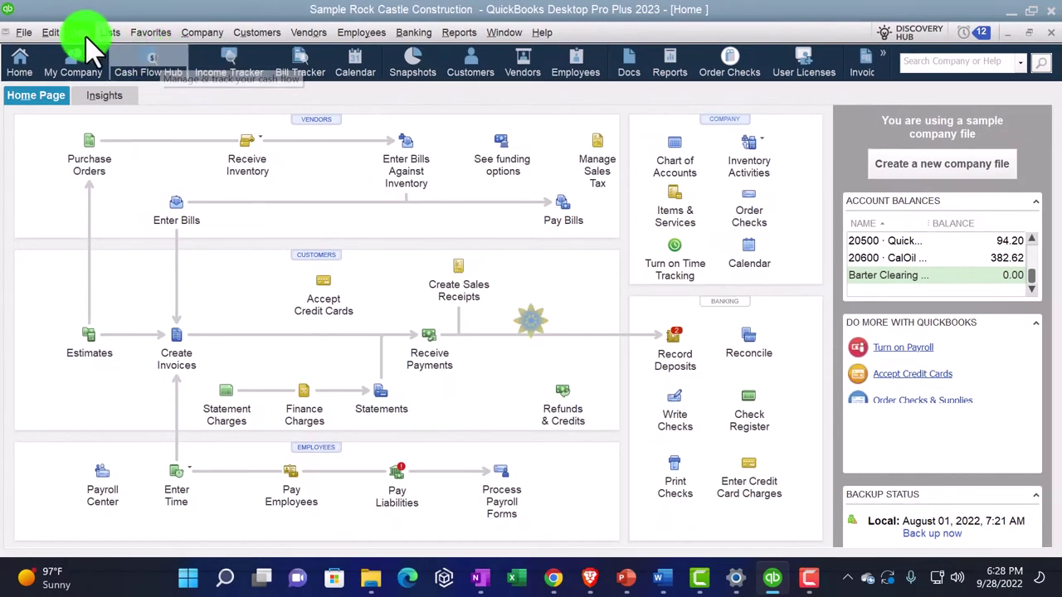
left_click(81, 33)
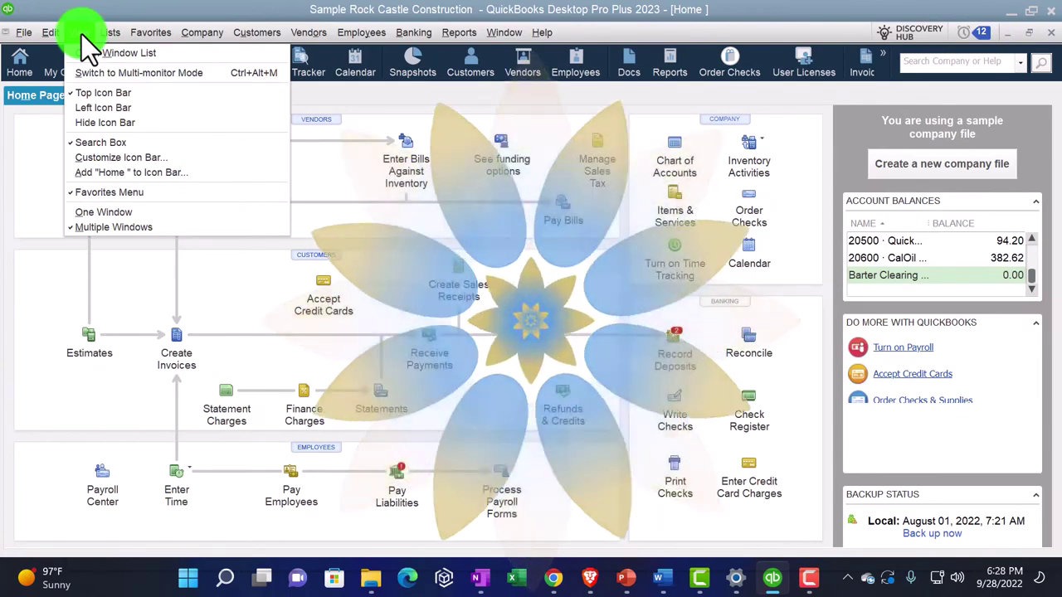
left_click(95, 106)
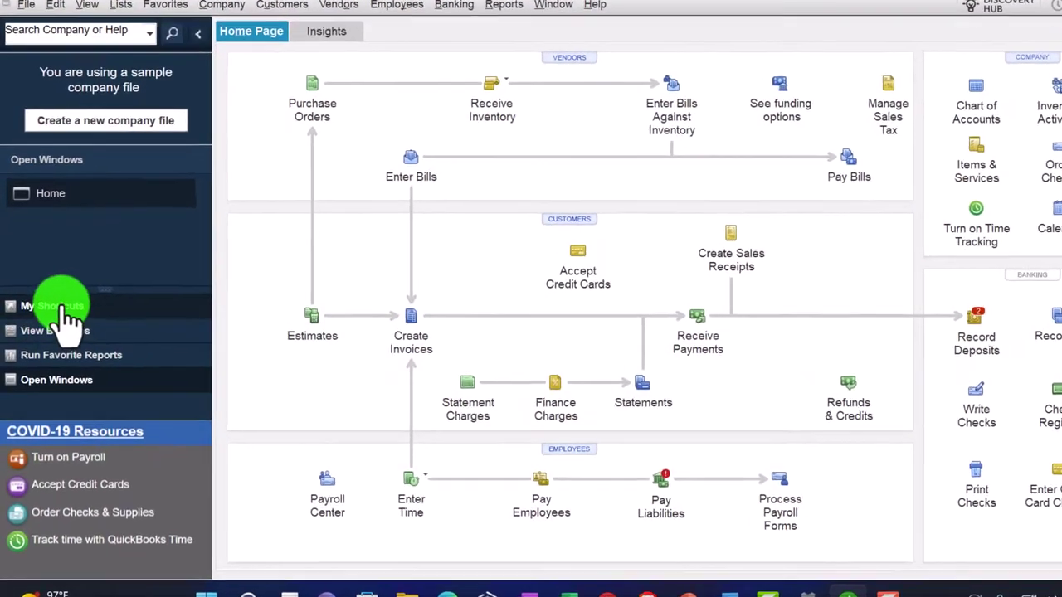
- Show the My Shortcuts list and open Customize Shortcuts
left_click(60, 307)
scroll(113, 239, "down", 10)
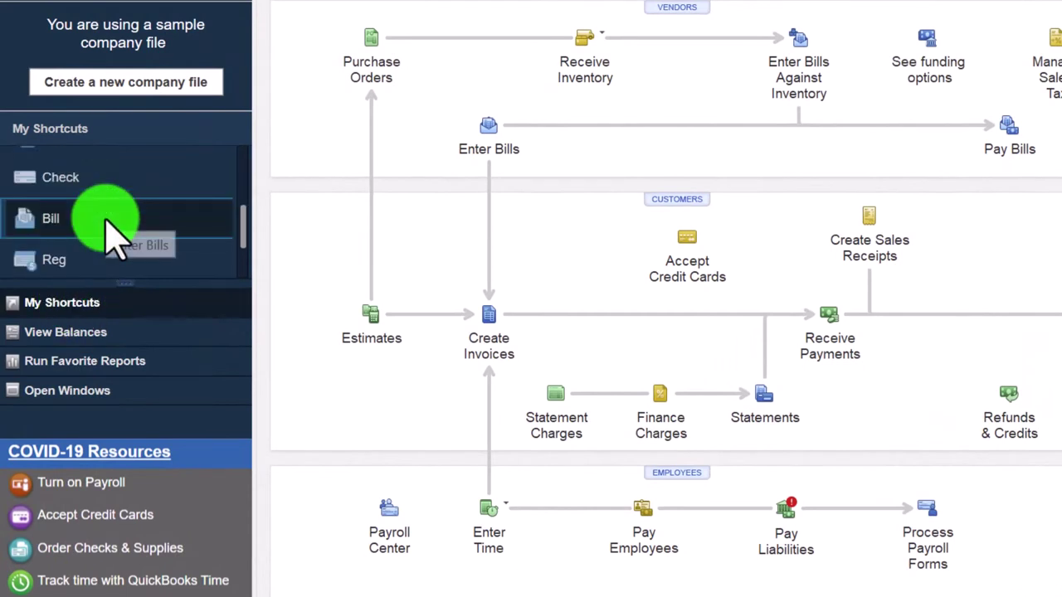
scroll(131, 273, "down", 3)
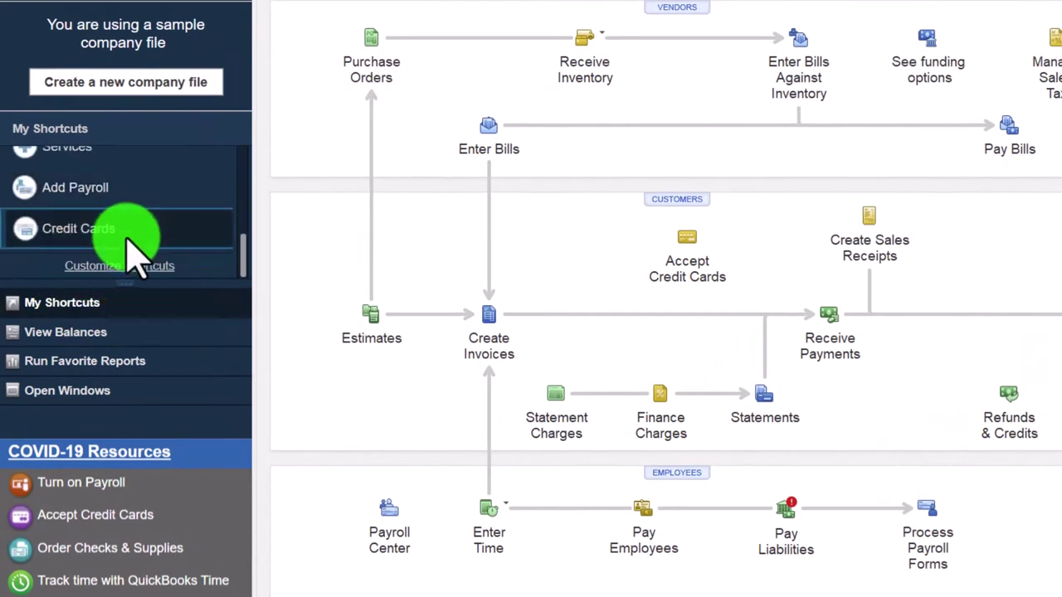
left_click(89, 276)
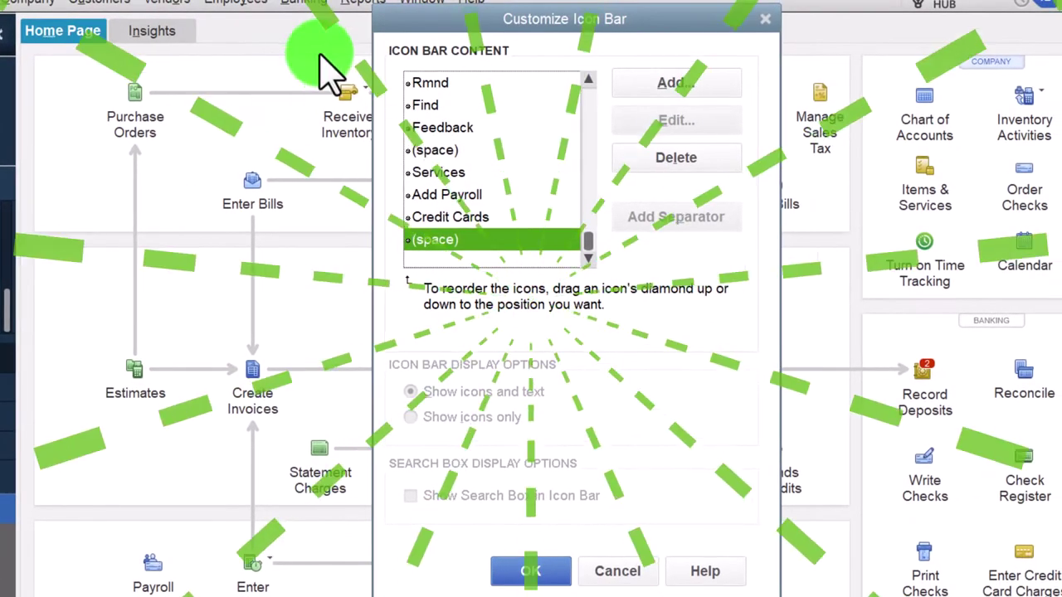
left_click_drag(431, 17, 249, 20)
left_click(241, 148)
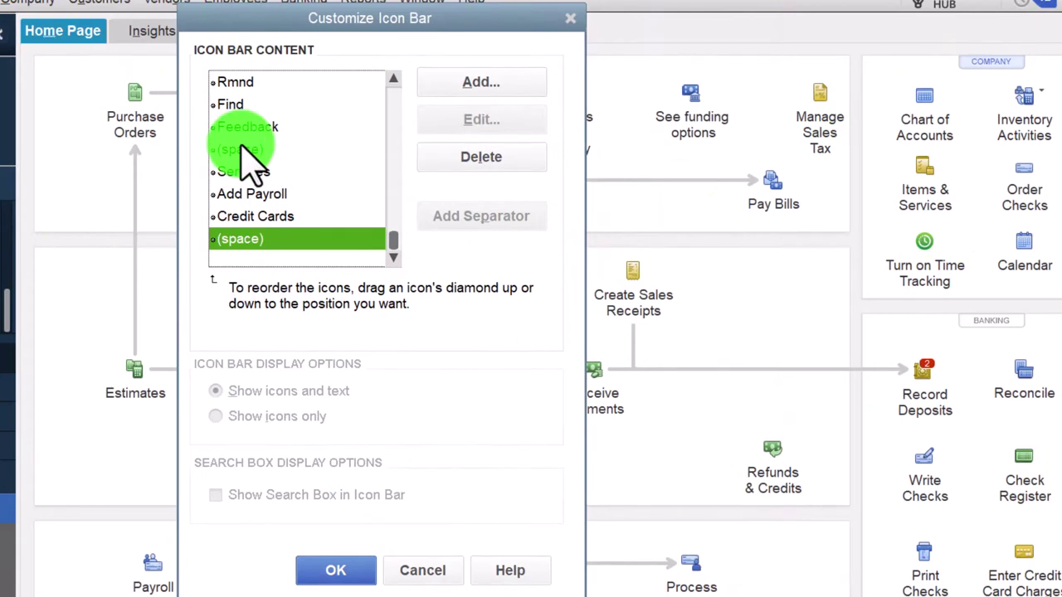
left_click(520, 156)
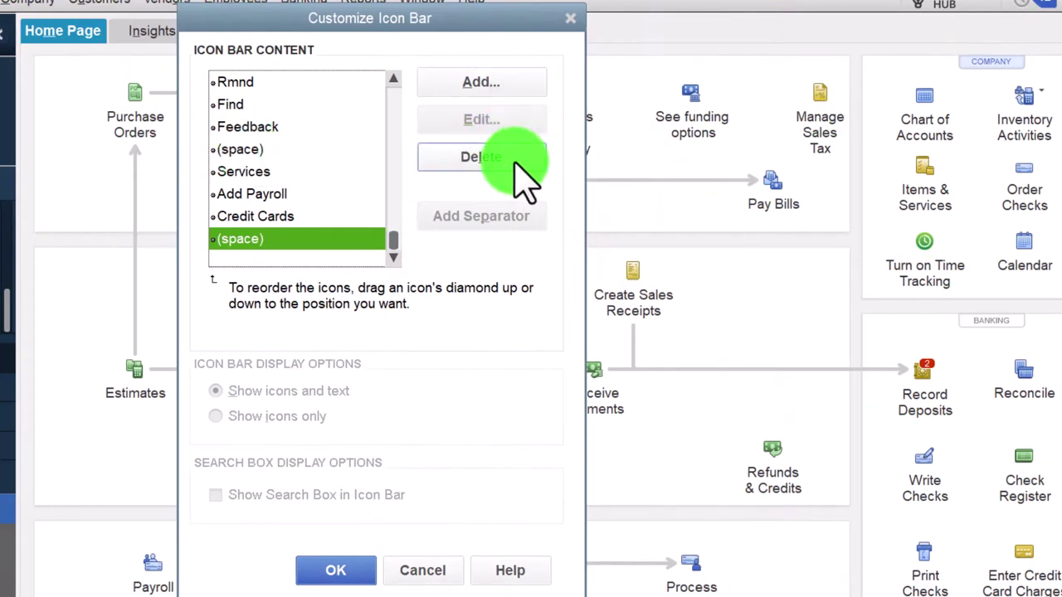
left_click(489, 87)
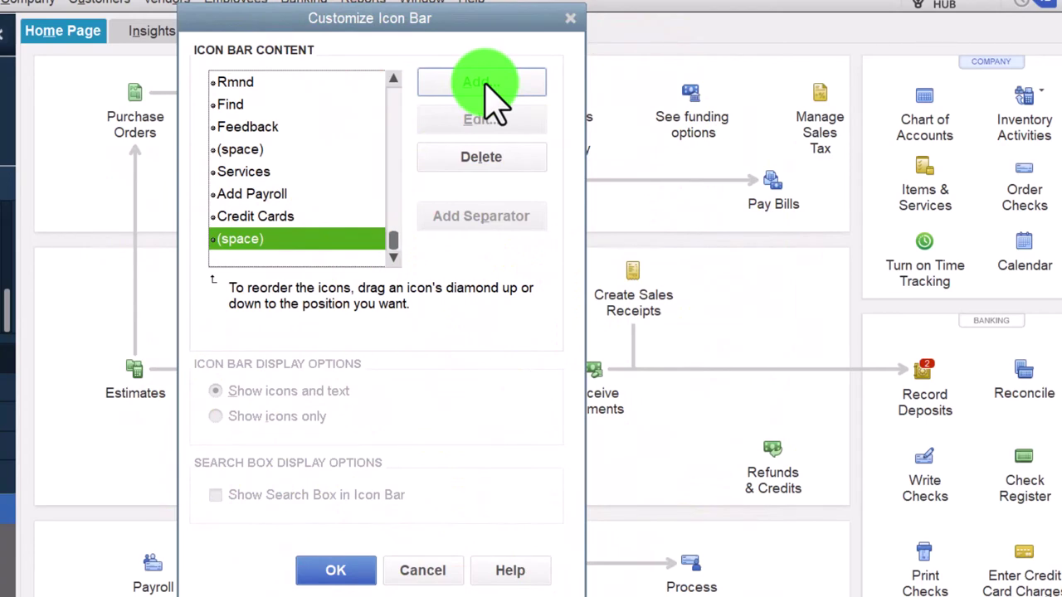
left_click(490, 85)
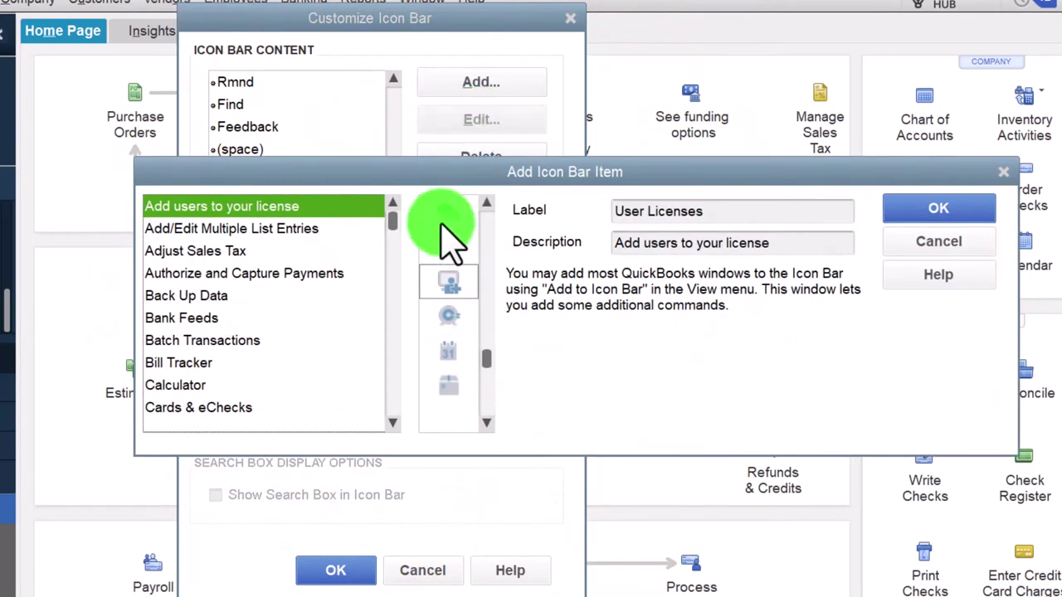
left_click(254, 273)
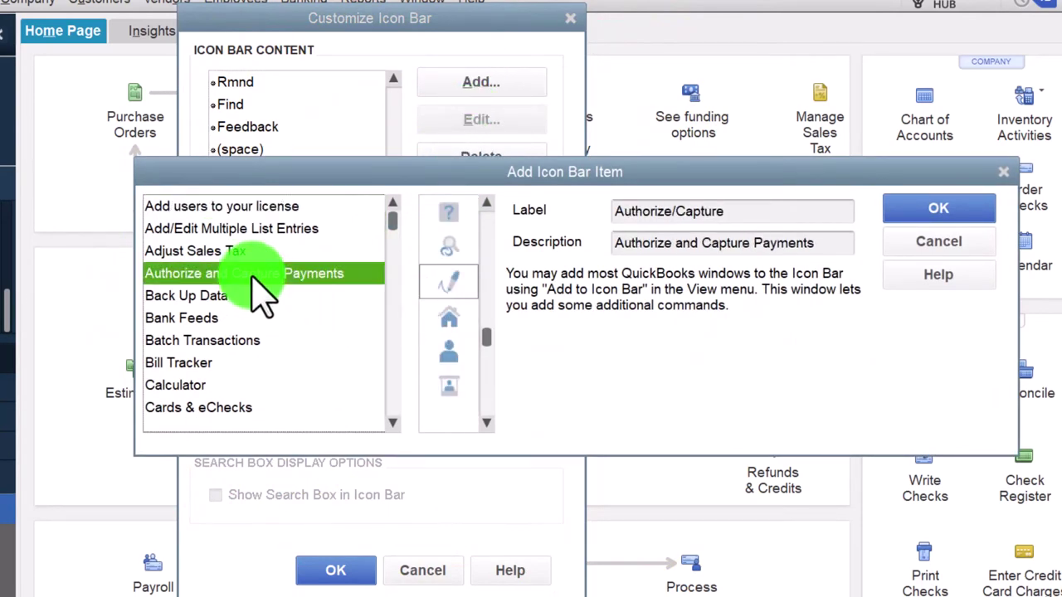
scroll(255, 280, "down", 6)
scroll(262, 295, "down", 10)
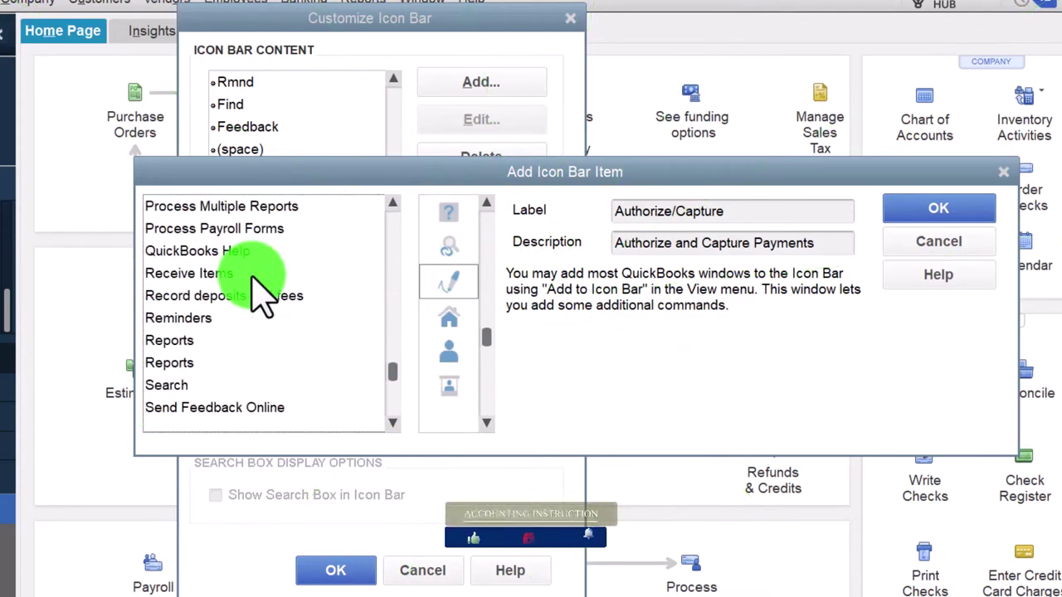
left_click(231, 254)
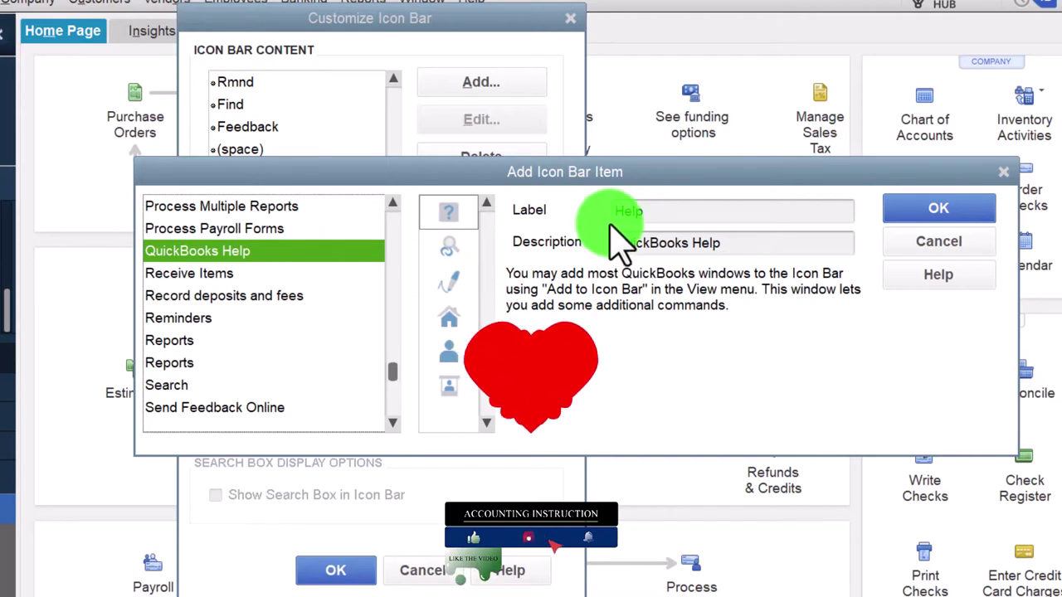
left_click(445, 247)
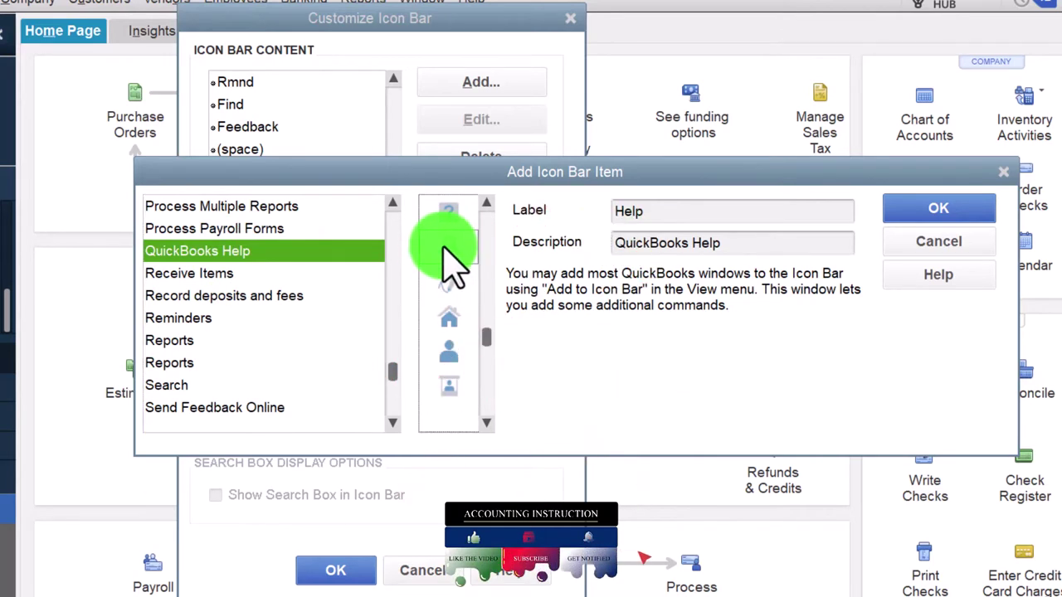
left_click(445, 283)
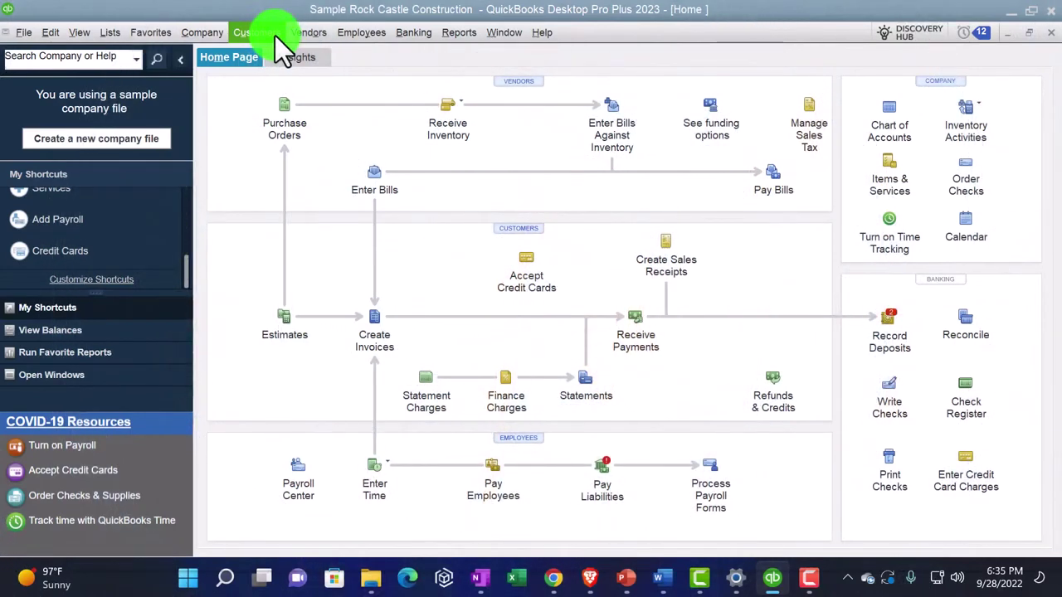
left_click(275, 36)
left_click(276, 93)
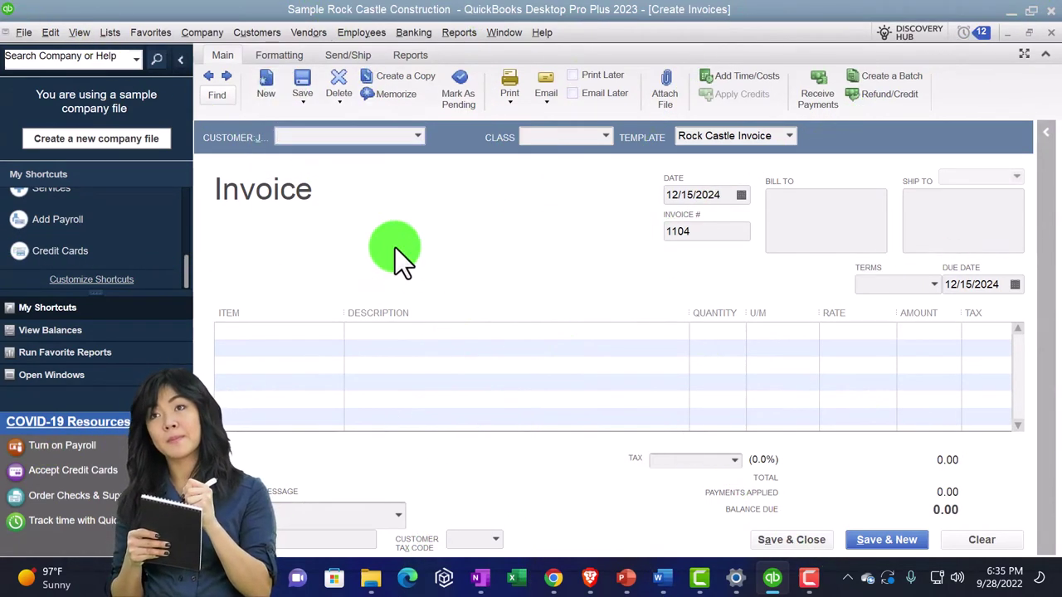
left_click(80, 33)
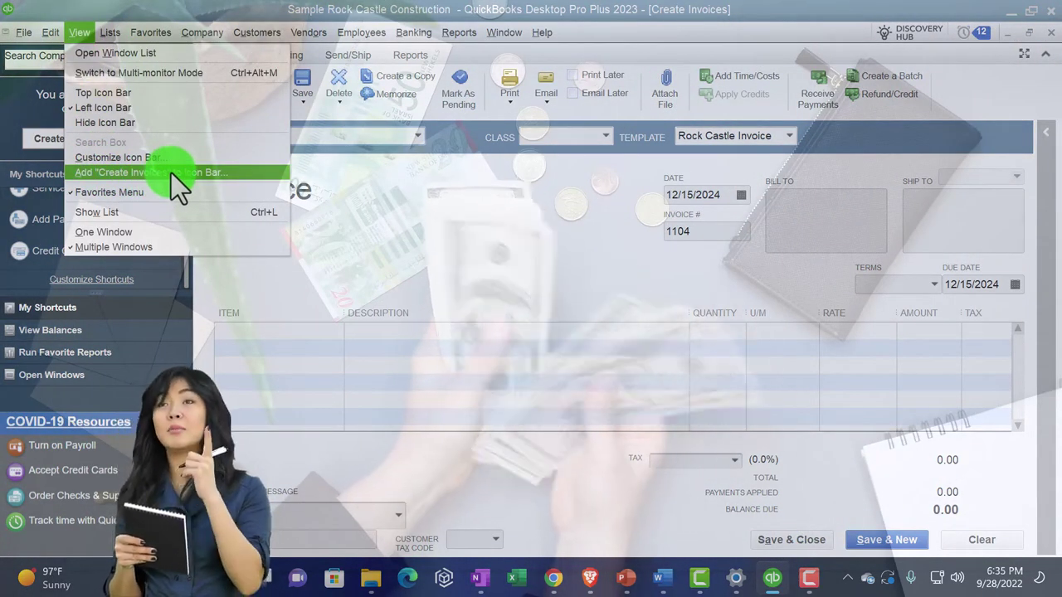
left_click(171, 172)
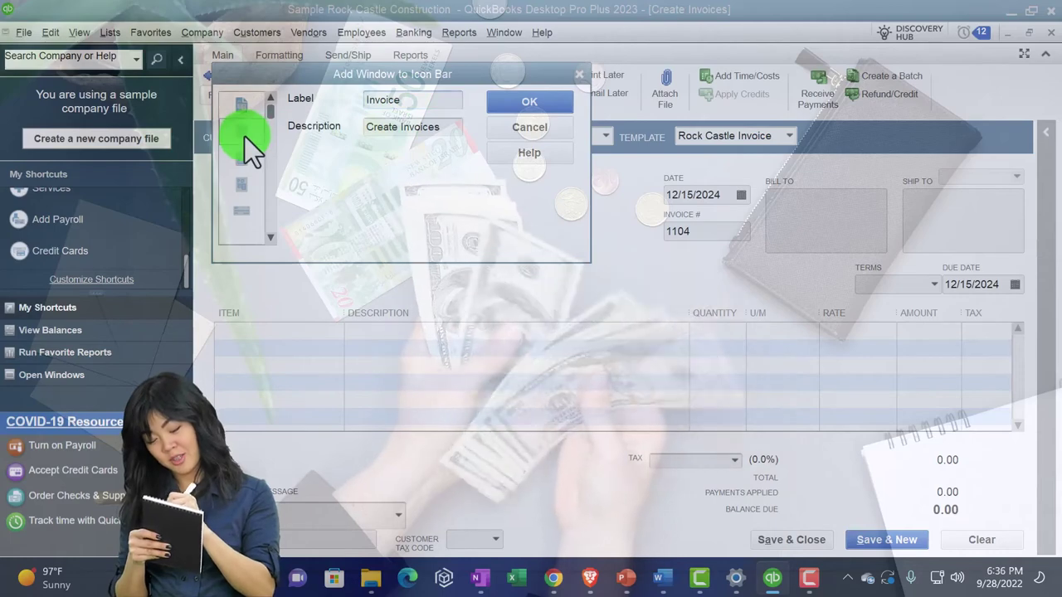
left_click(242, 185)
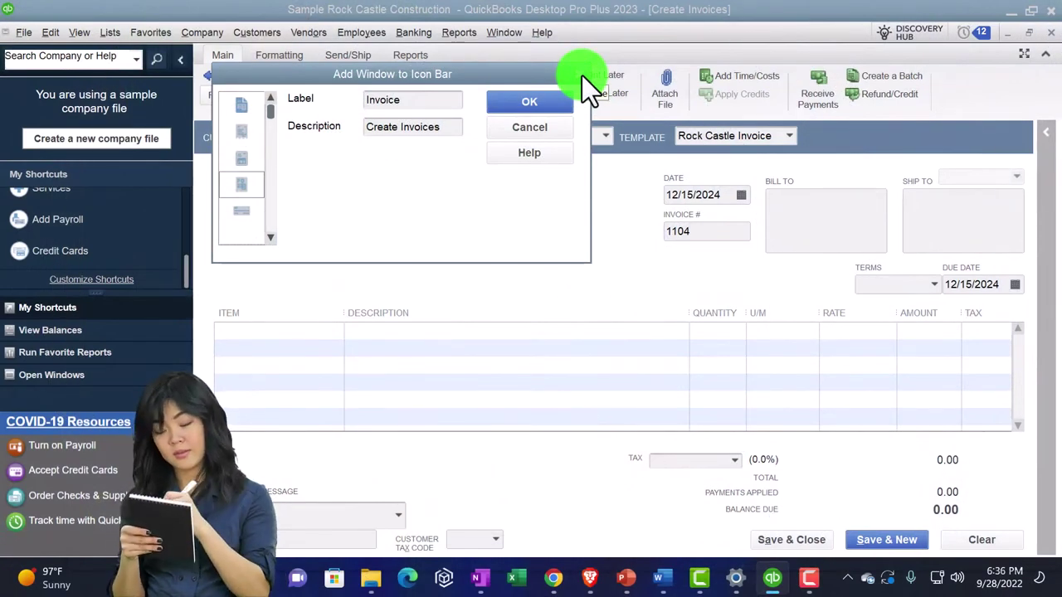
left_click(580, 75)
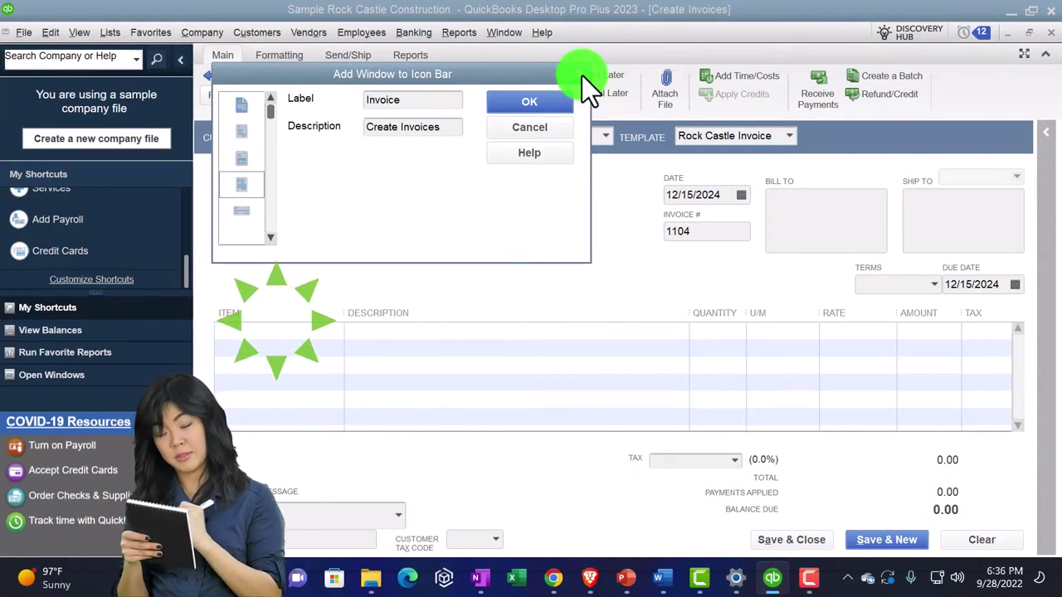
left_click(548, 179)
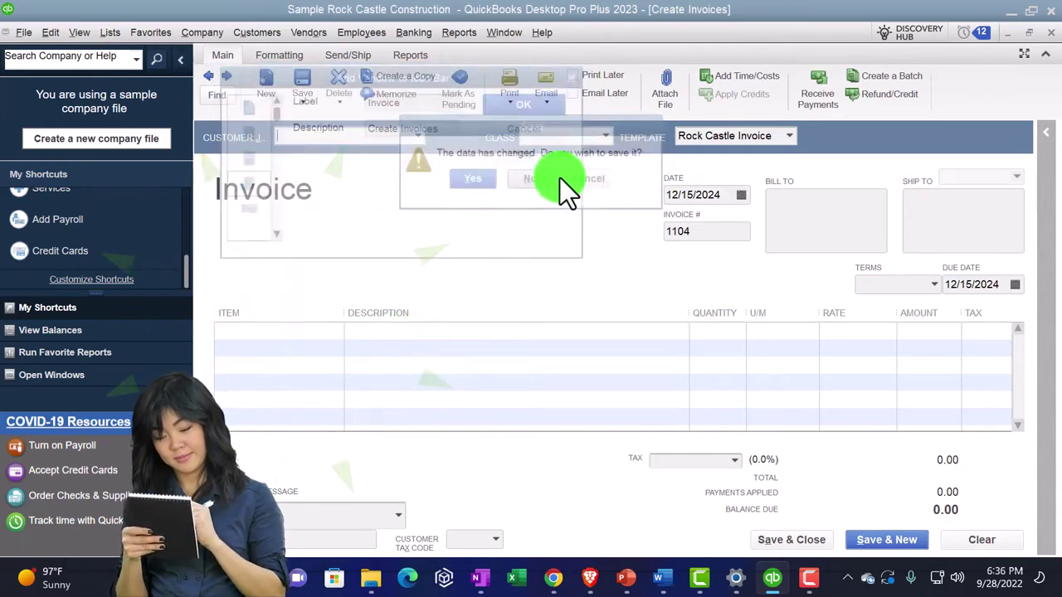
left_click(1051, 33)
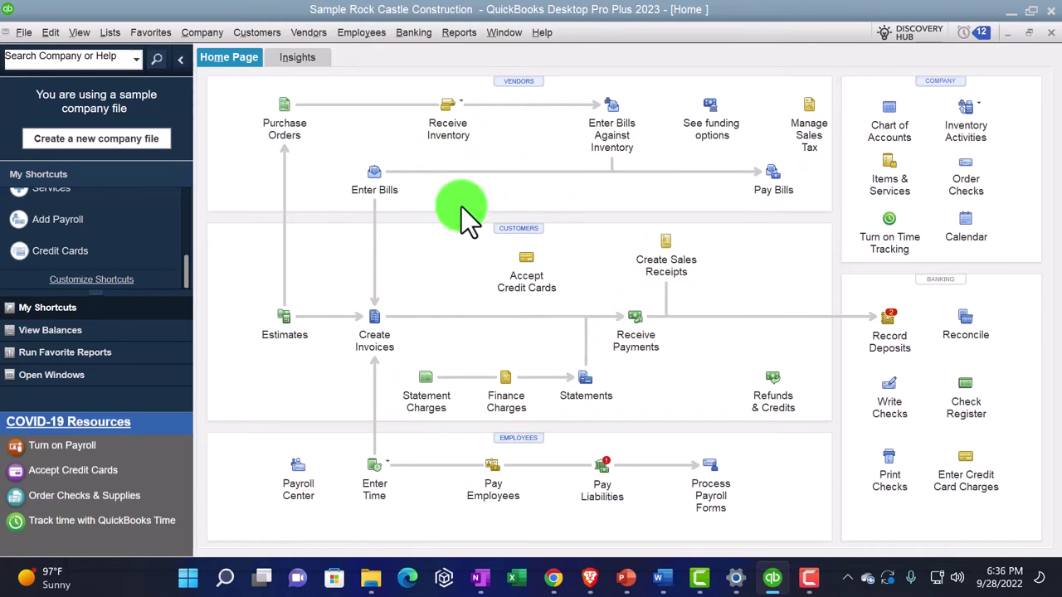
- Add an Import from Excel shortcut to the icon bar
left_click(121, 282)
left_click(544, 83)
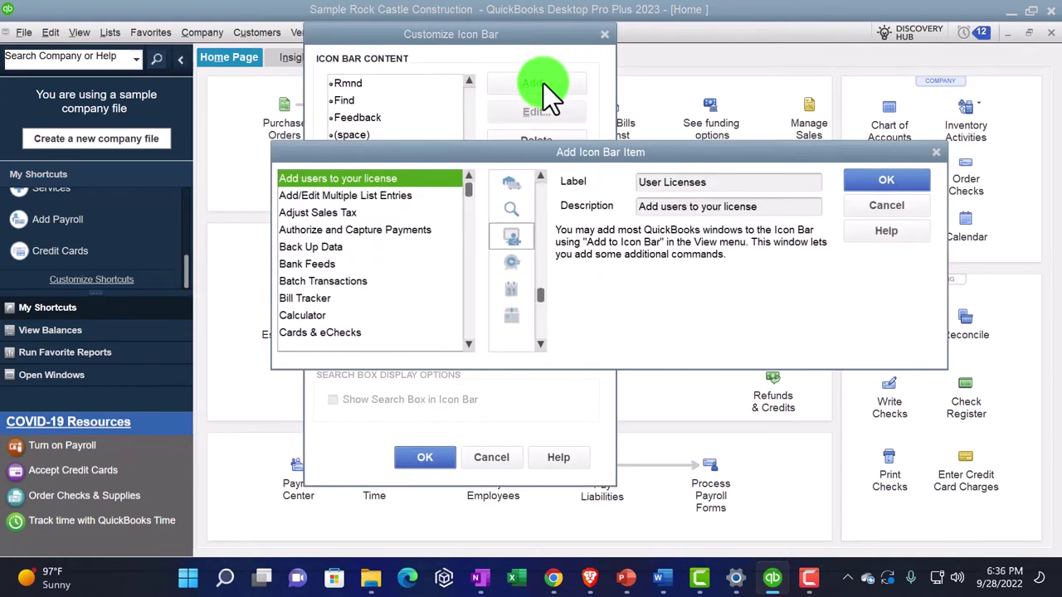
scroll(346, 246, "down", 5)
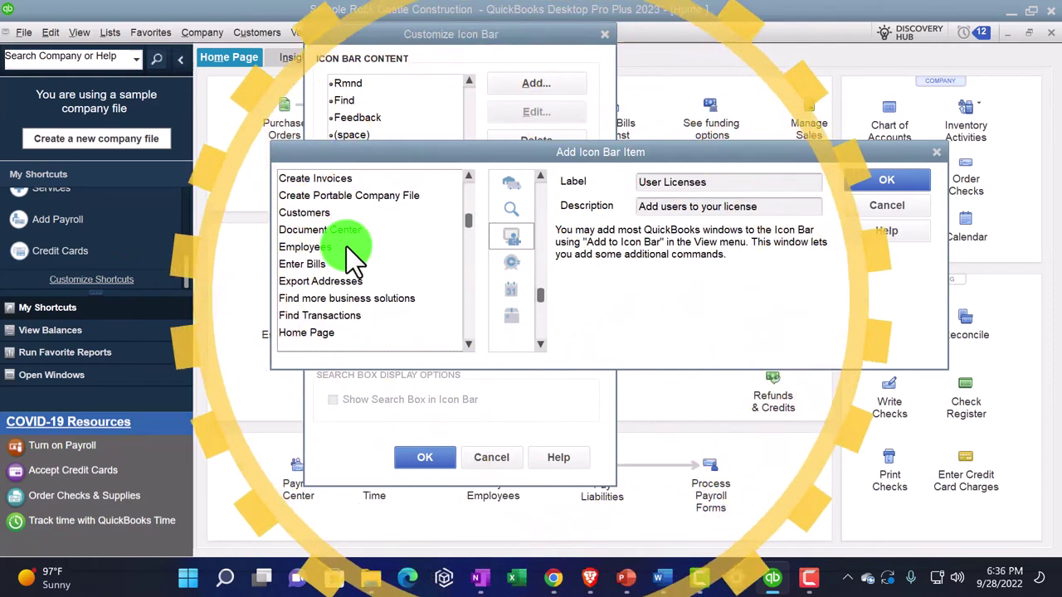
scroll(346, 246, "down", 2)
left_click(346, 246)
scroll(346, 246, "down", 2)
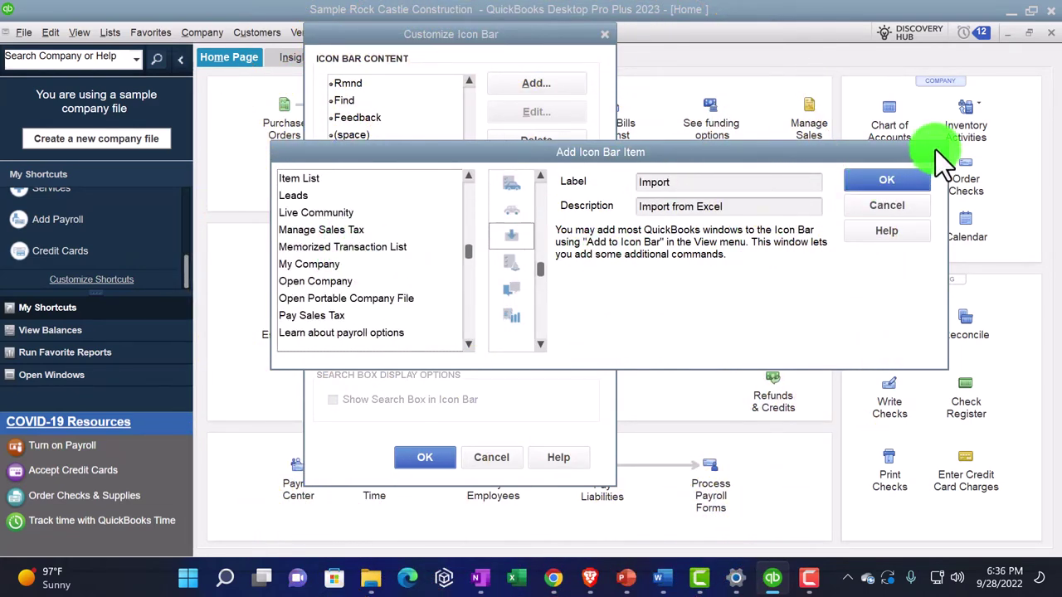
left_click(886, 180)
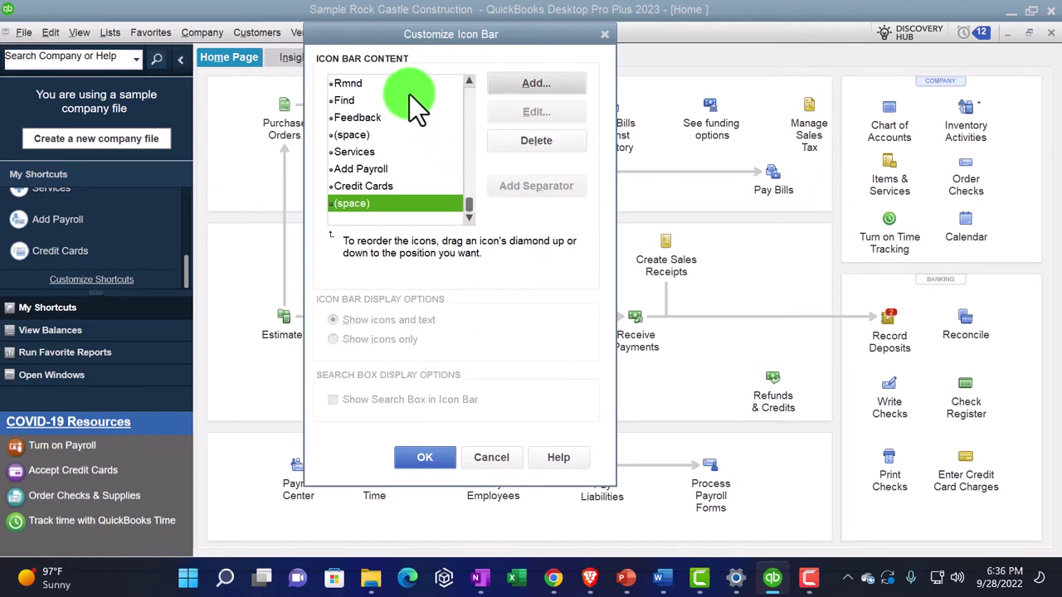
- In Customize Icon Bar, move Feedback above Find in the shortcut order
left_click(332, 118)
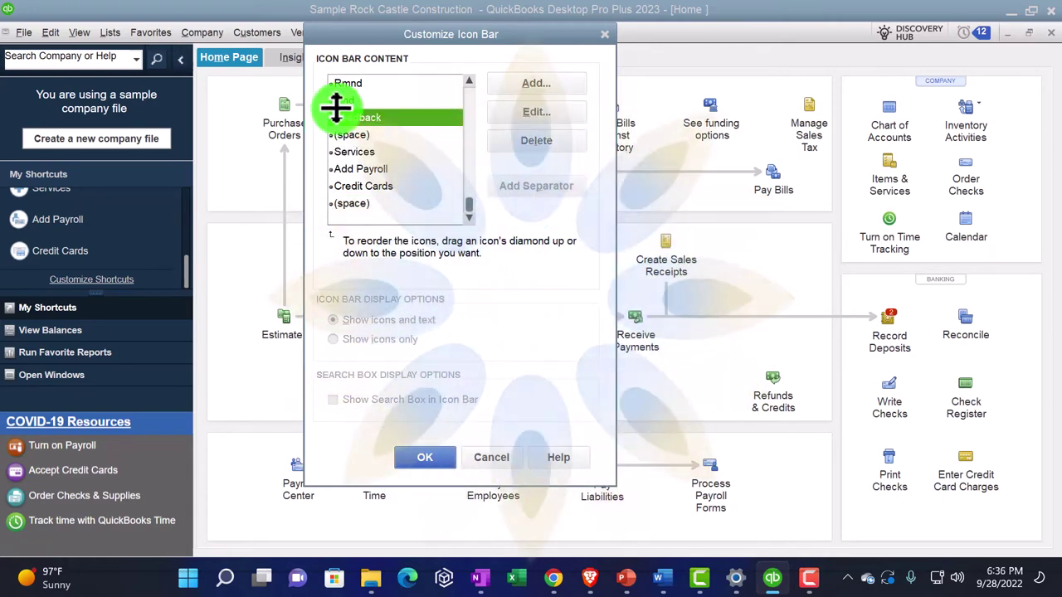
left_click_drag(336, 105, 337, 100)
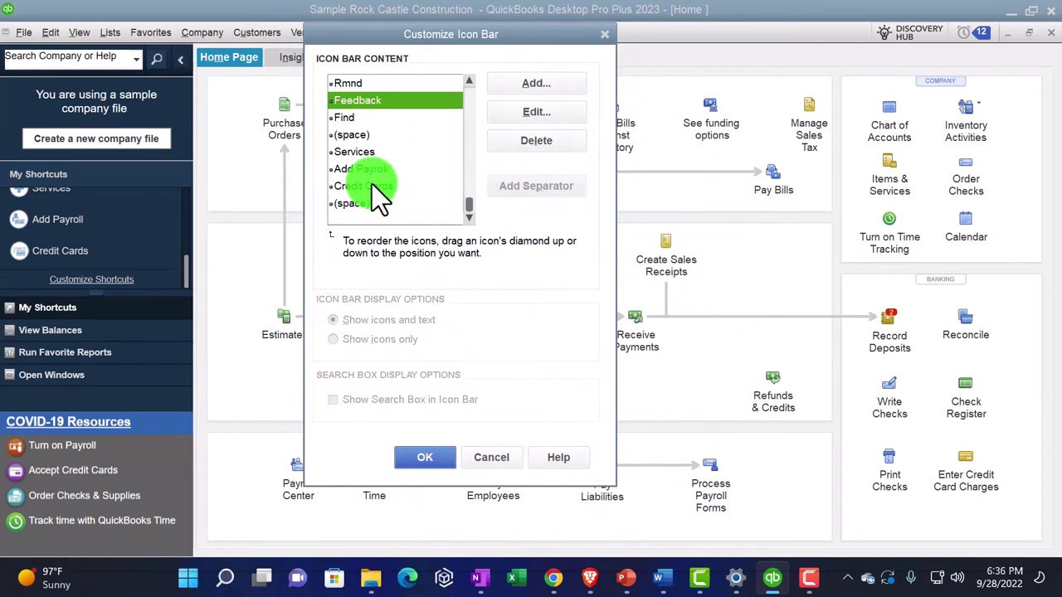
scroll(366, 157, "up", 1)
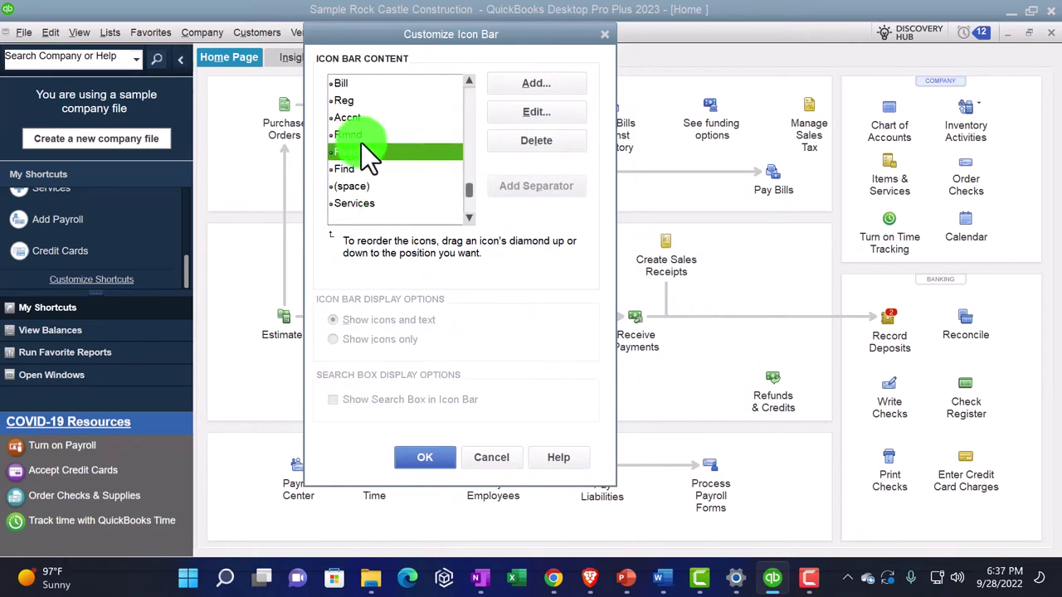
left_click(353, 100)
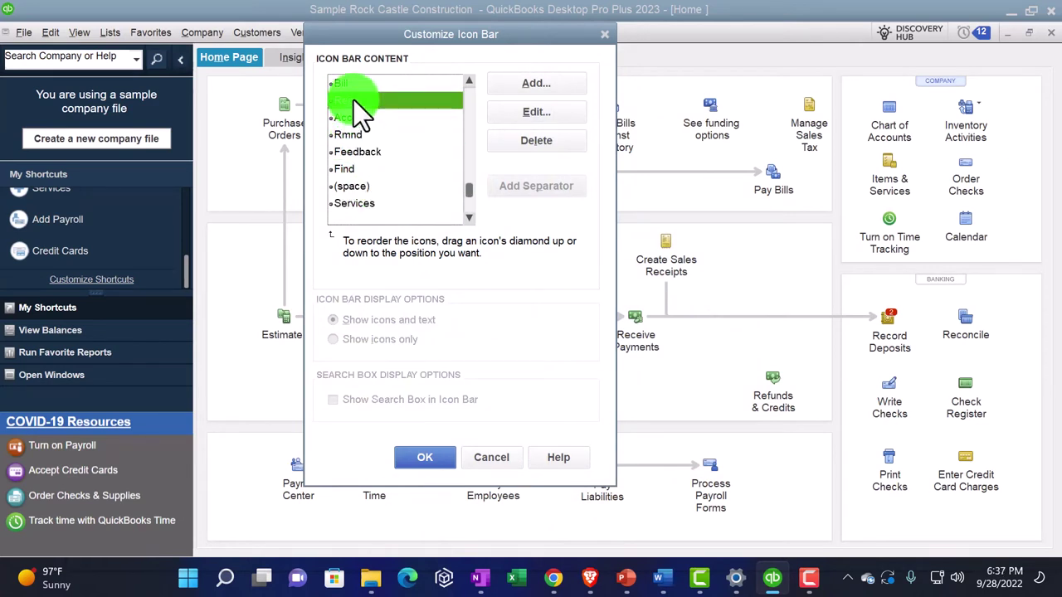
scroll(373, 173, "up", 6)
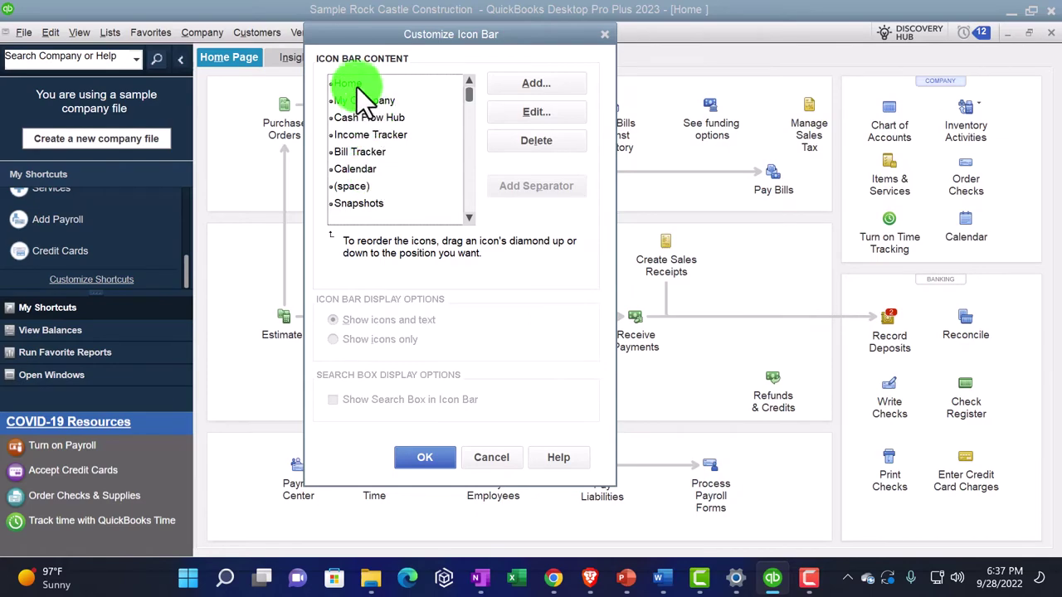
- Delete Home, My Company and Cash Flow Hub from the icon bar, then select Bill Tracker
left_click(356, 86)
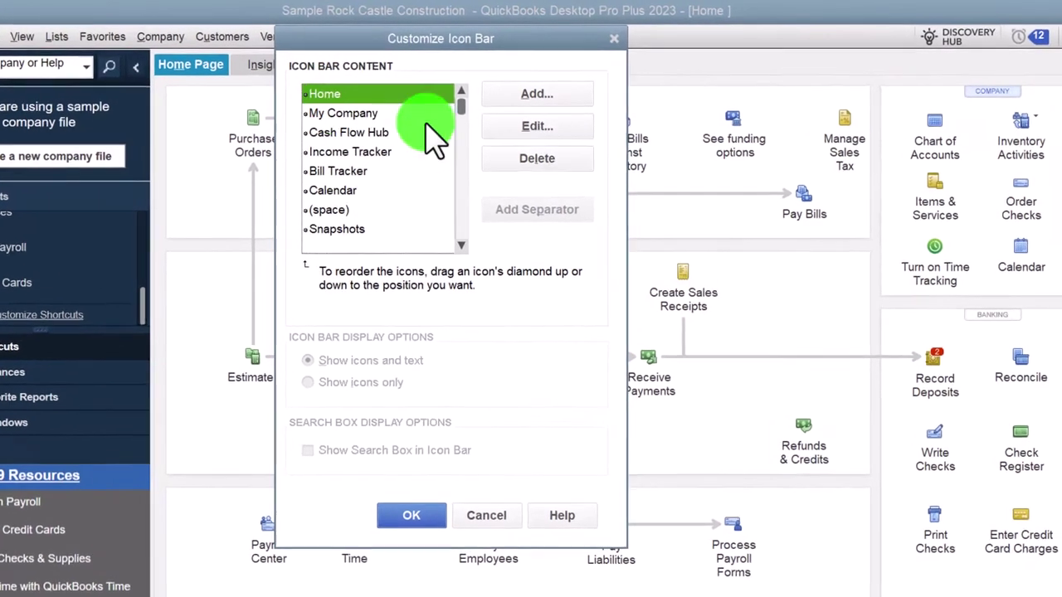
left_click(523, 138)
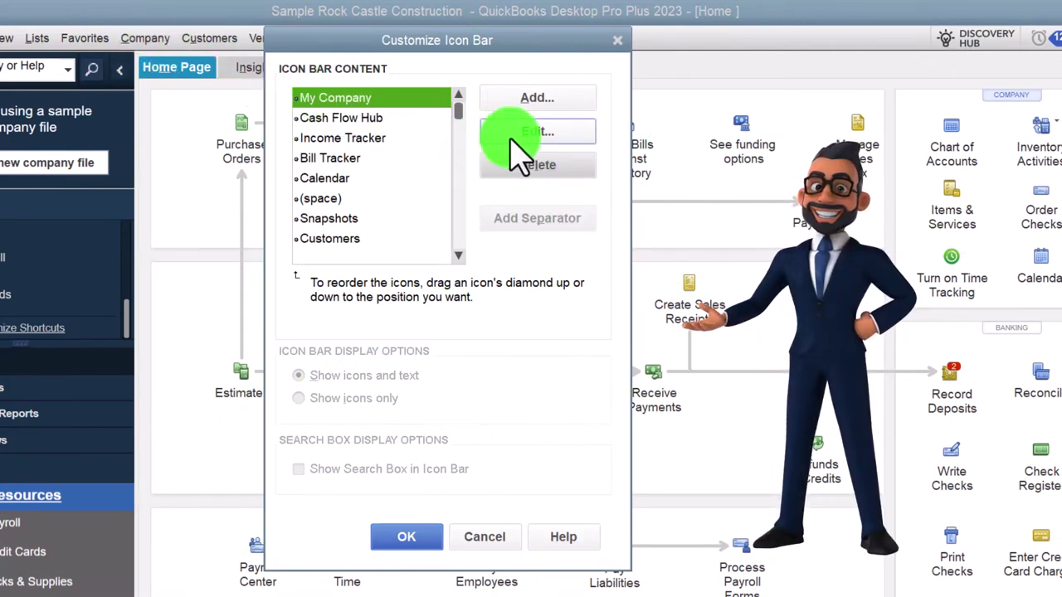
left_click(523, 170)
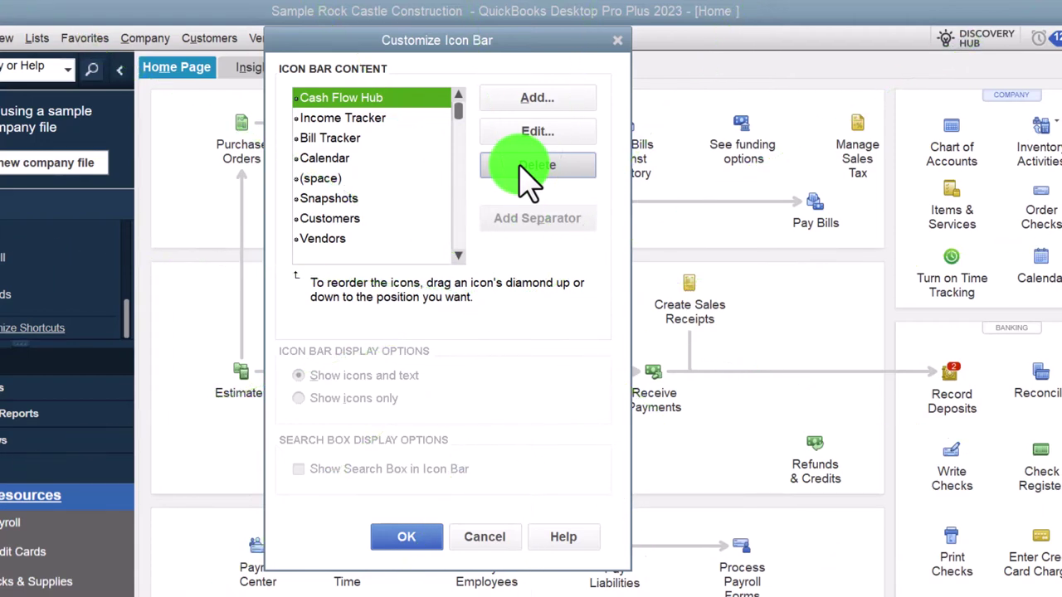
left_click(523, 170)
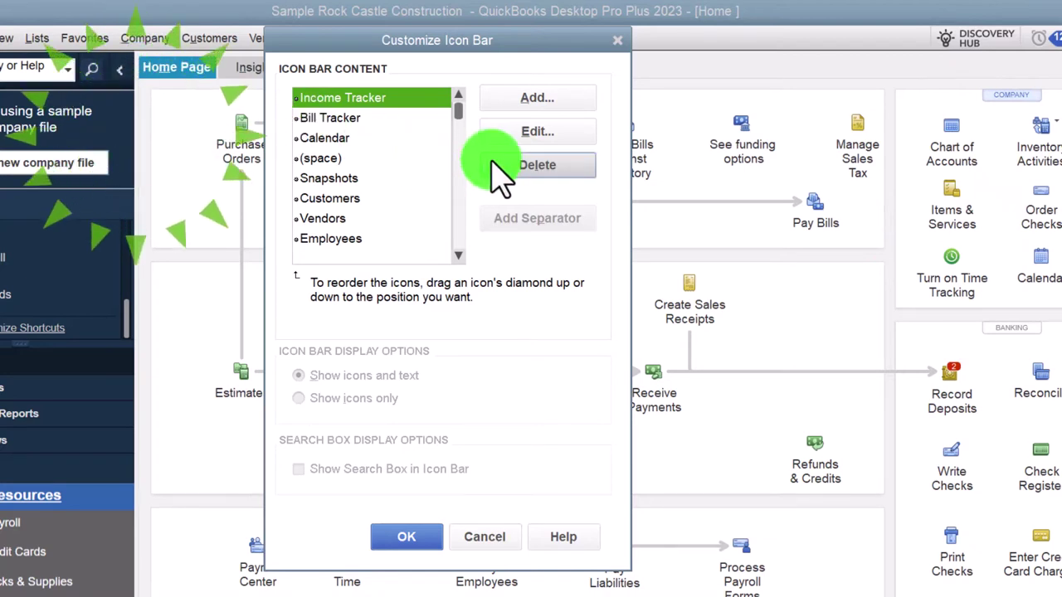
left_click(353, 118)
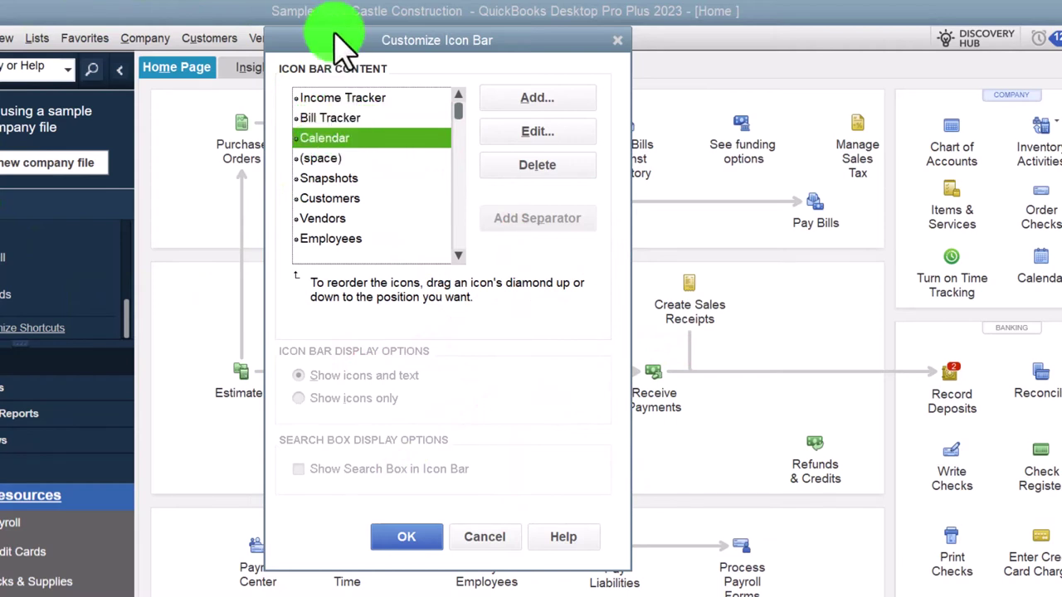
left_click_drag(334, 39, 335, 83)
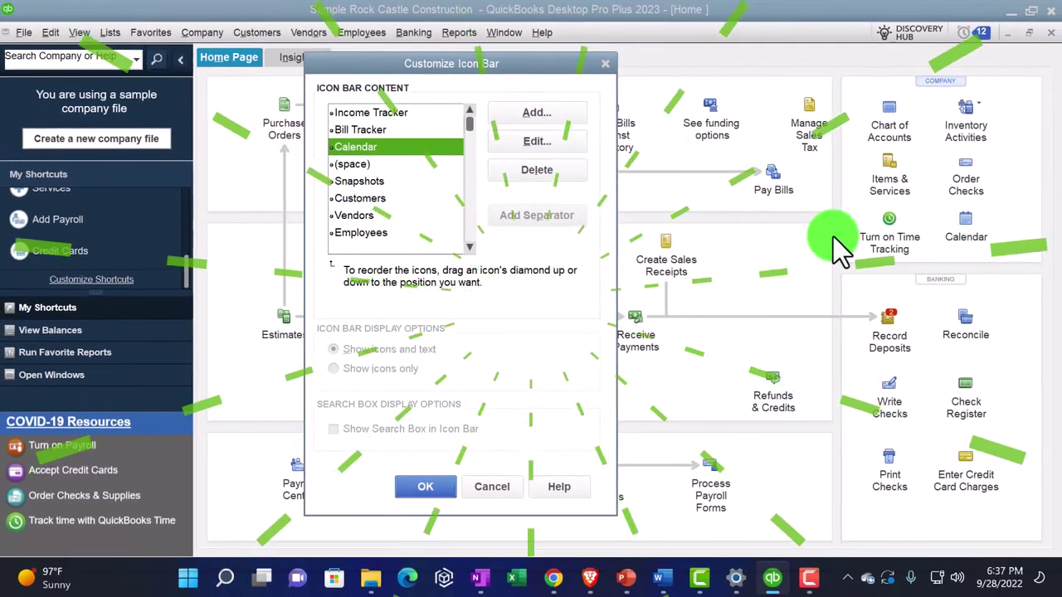
- Delete Calendar, Snapshots, Customers, Vendors, Employees and two spacers from the icon bar
left_click(516, 169)
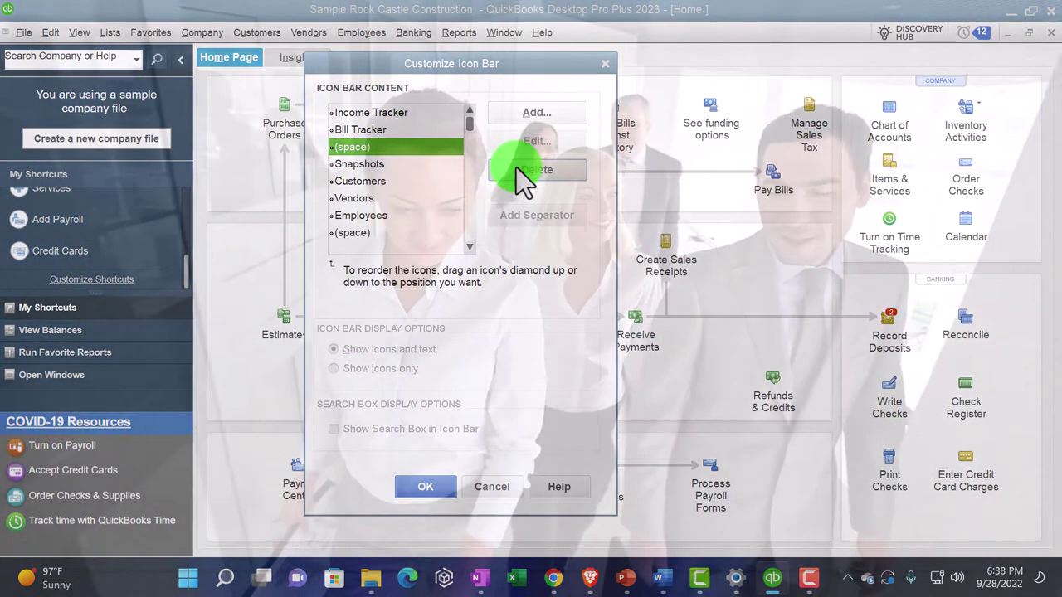
left_click(516, 168)
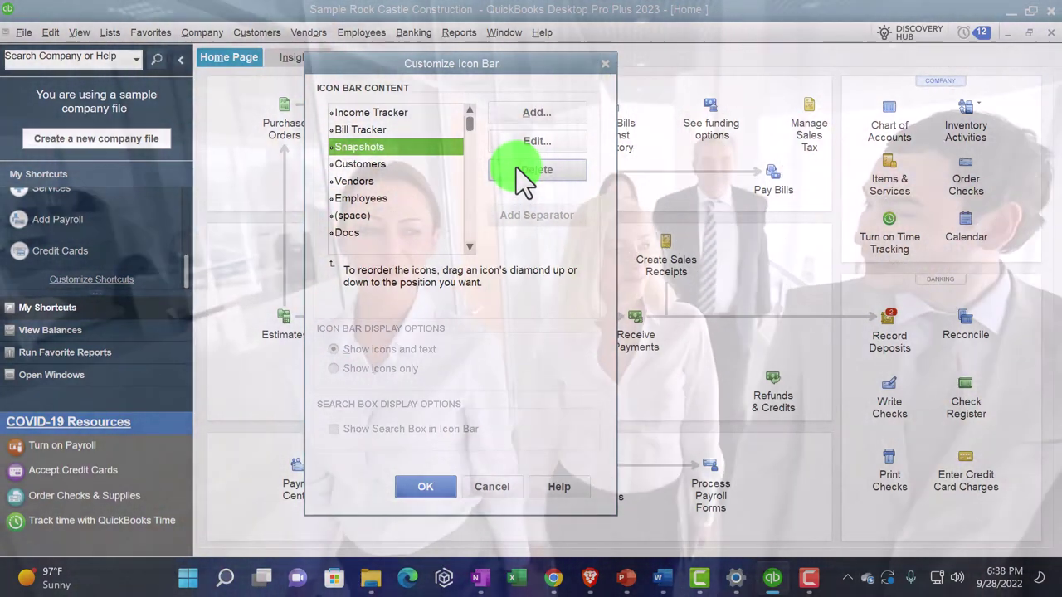
left_click(516, 168)
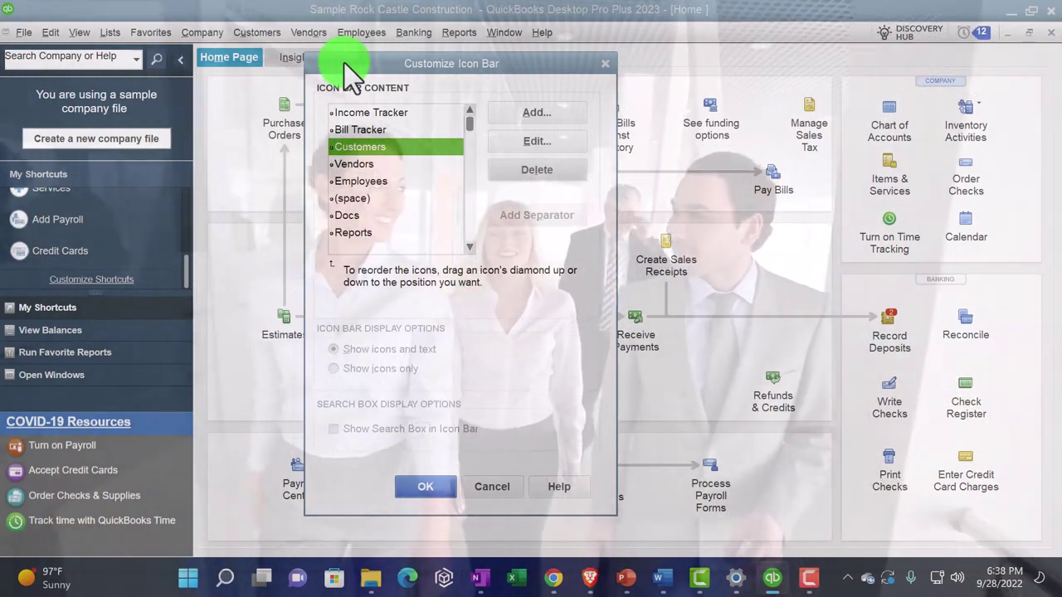
left_click_drag(344, 63, 467, 78)
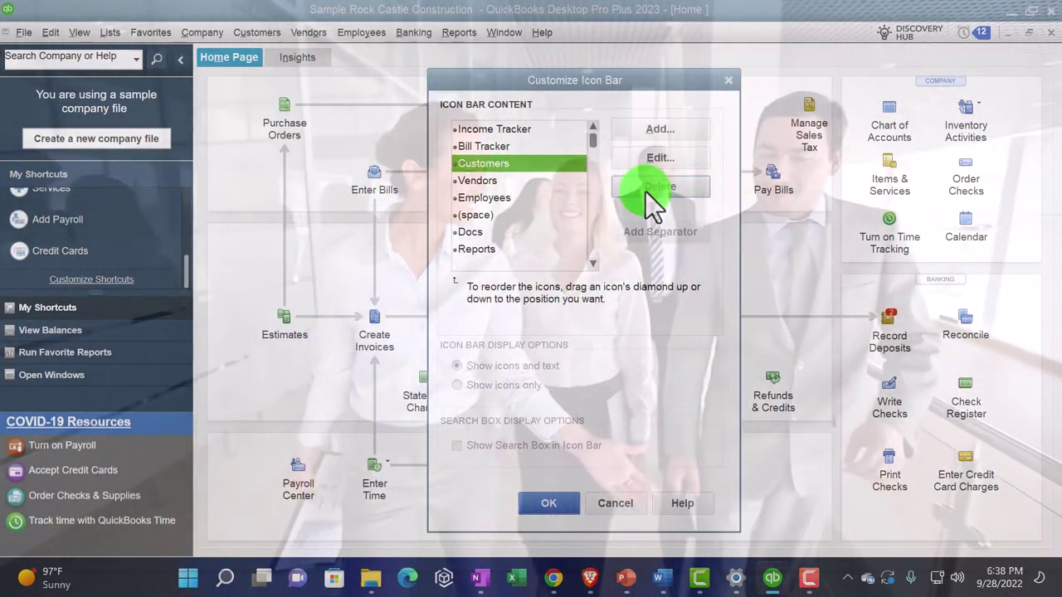
left_click(646, 192)
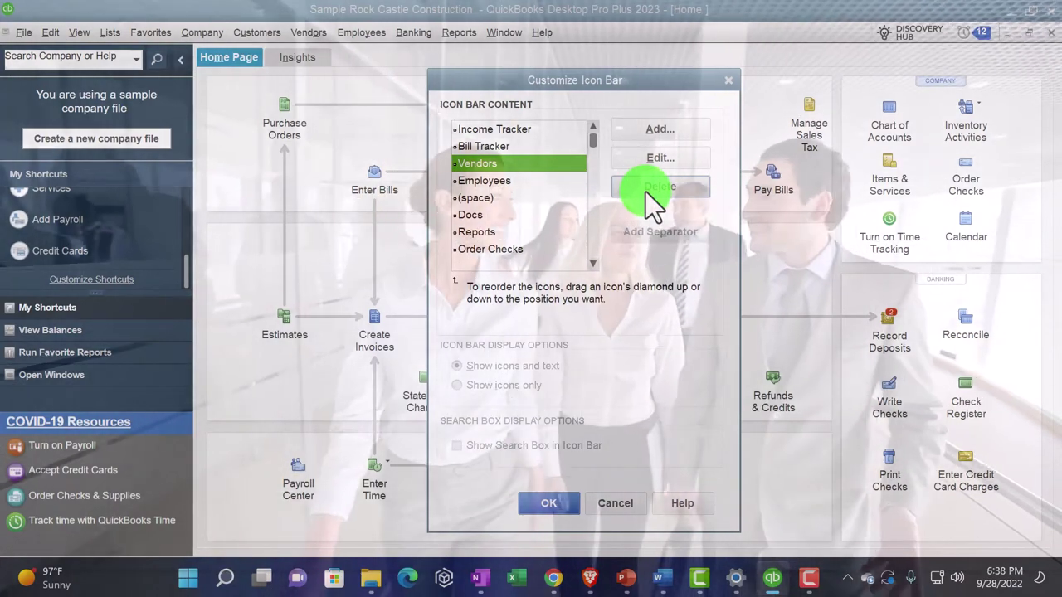
left_click(646, 191)
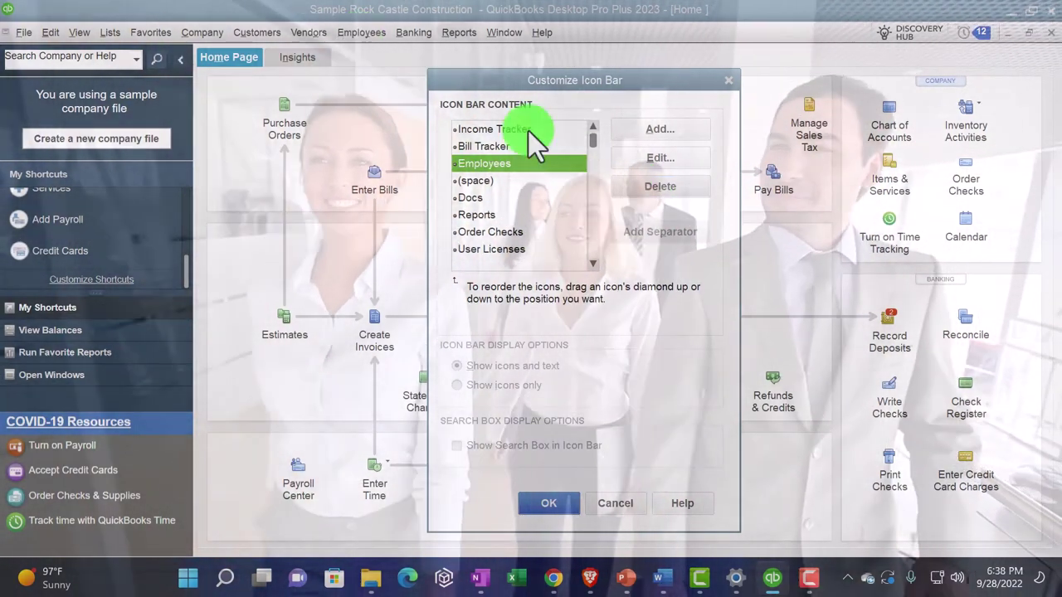
left_click(643, 187)
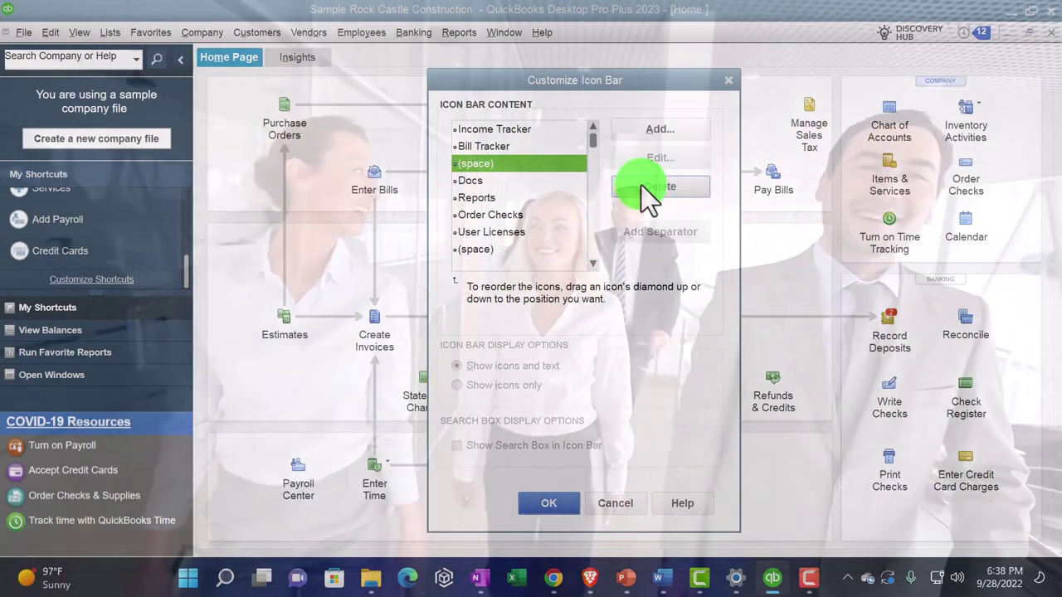
left_click(642, 185)
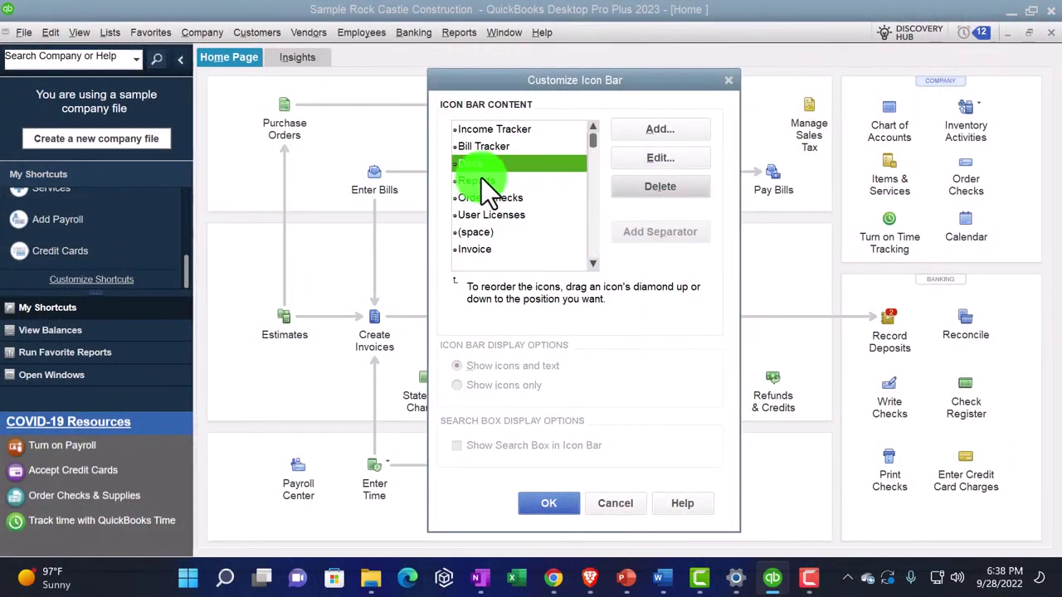
- Delete Reports, Order Checks, User Licenses, a spacer, Invoice, Item and Check
left_click(480, 182)
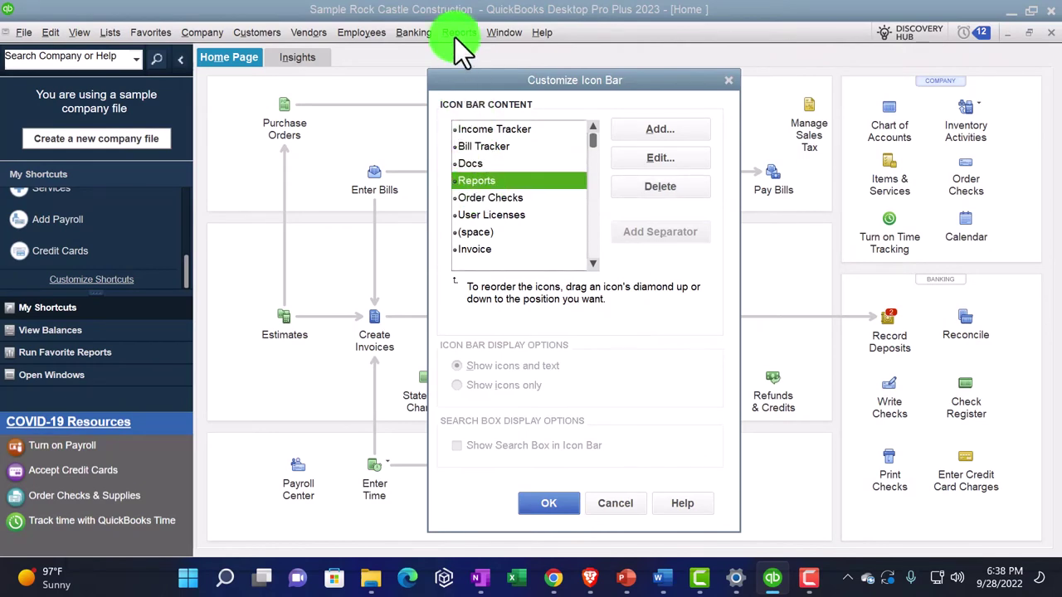
left_click(635, 187)
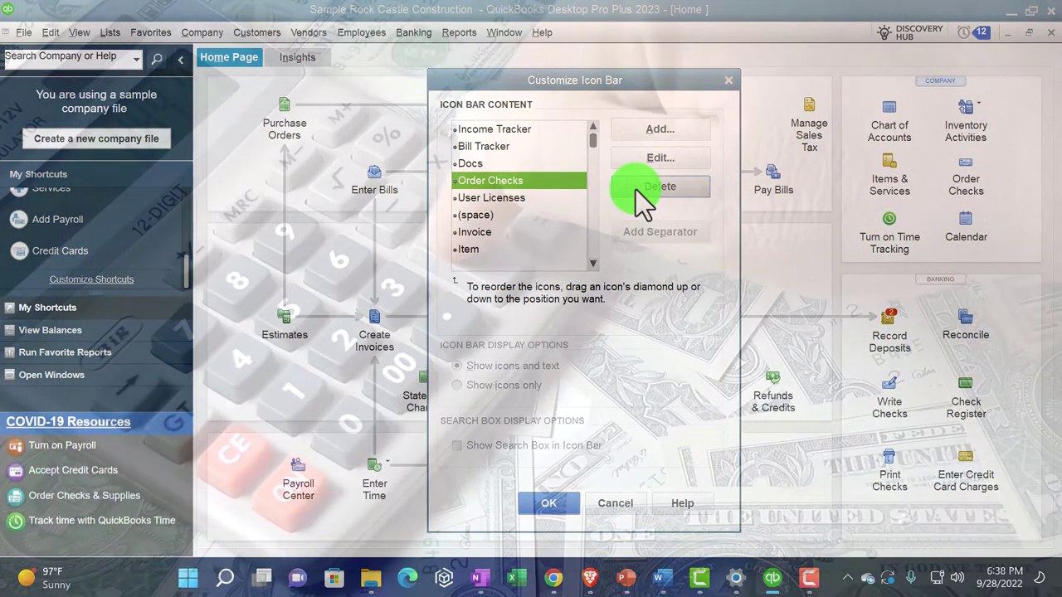
left_click(636, 189)
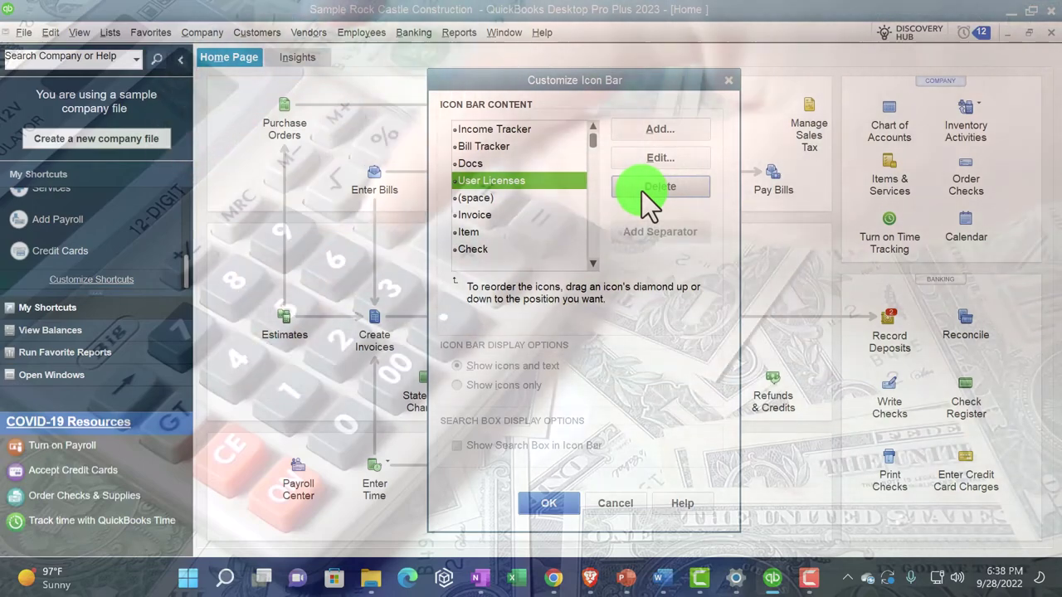
left_click(642, 191)
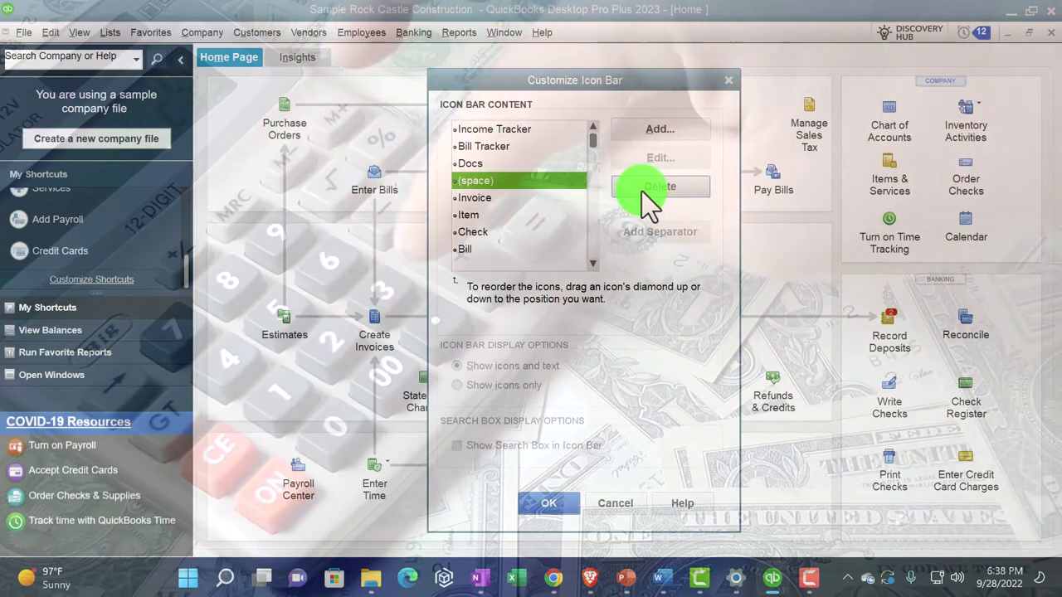
left_click(641, 191)
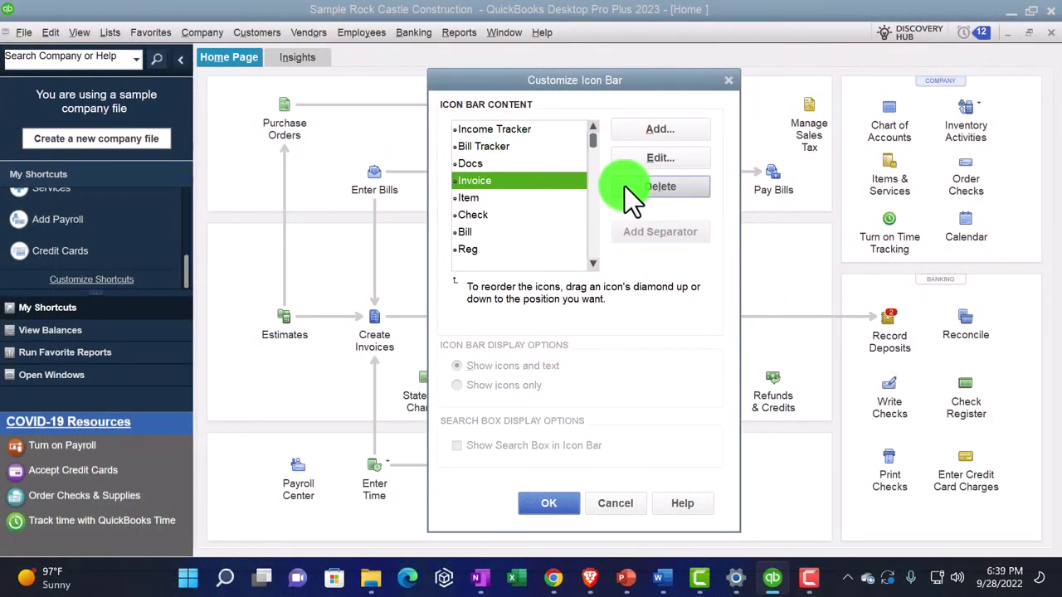
left_click(625, 187)
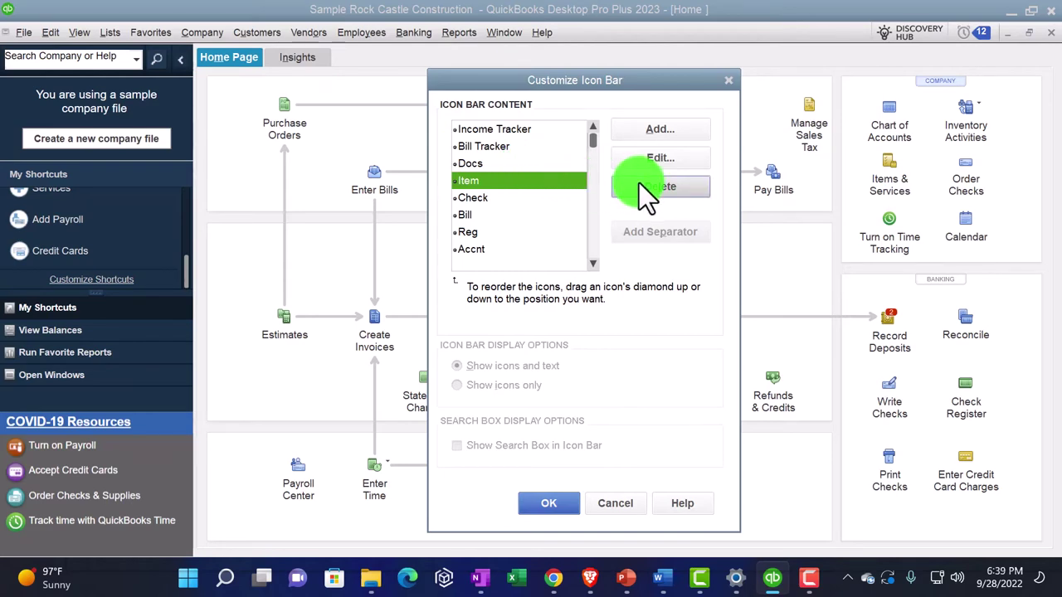
left_click(639, 184)
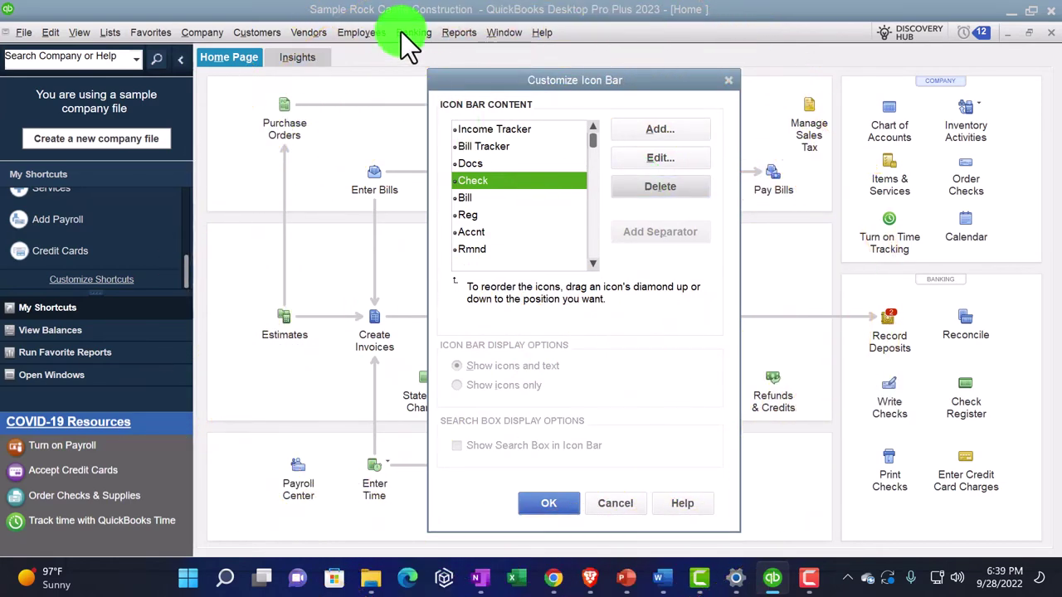
left_click(654, 189)
- Delete Bill, Reg, Accnt, Rmnd and Feedback from the icon bar
left_click(517, 189)
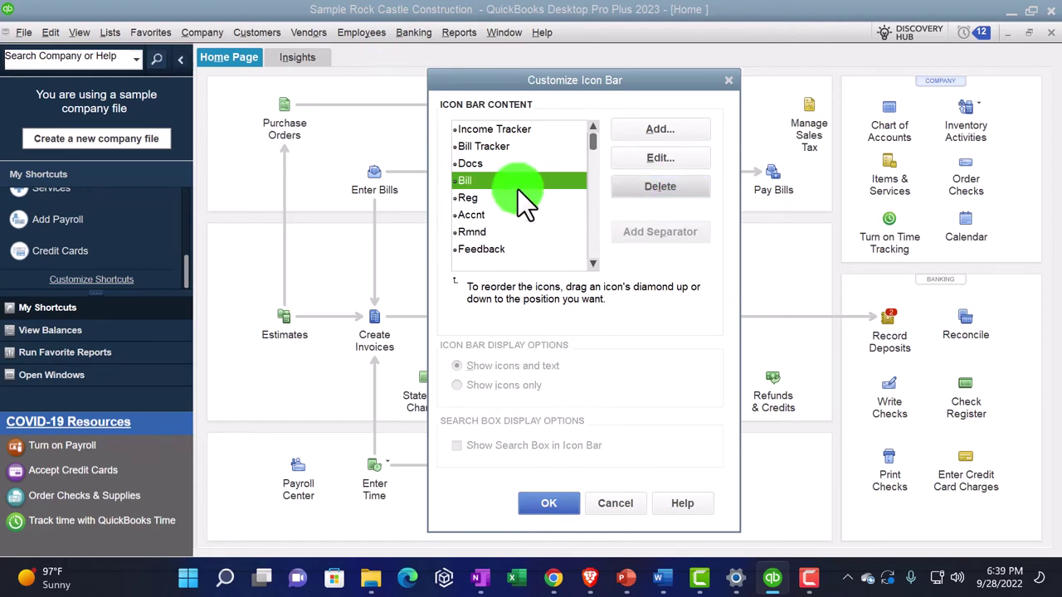
left_click(629, 187)
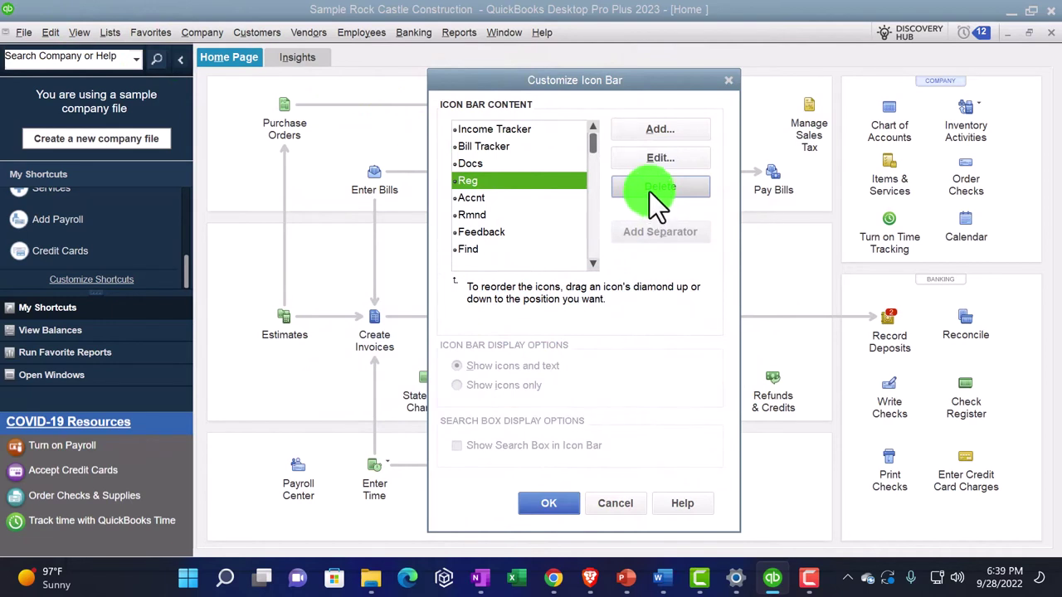
left_click(650, 192)
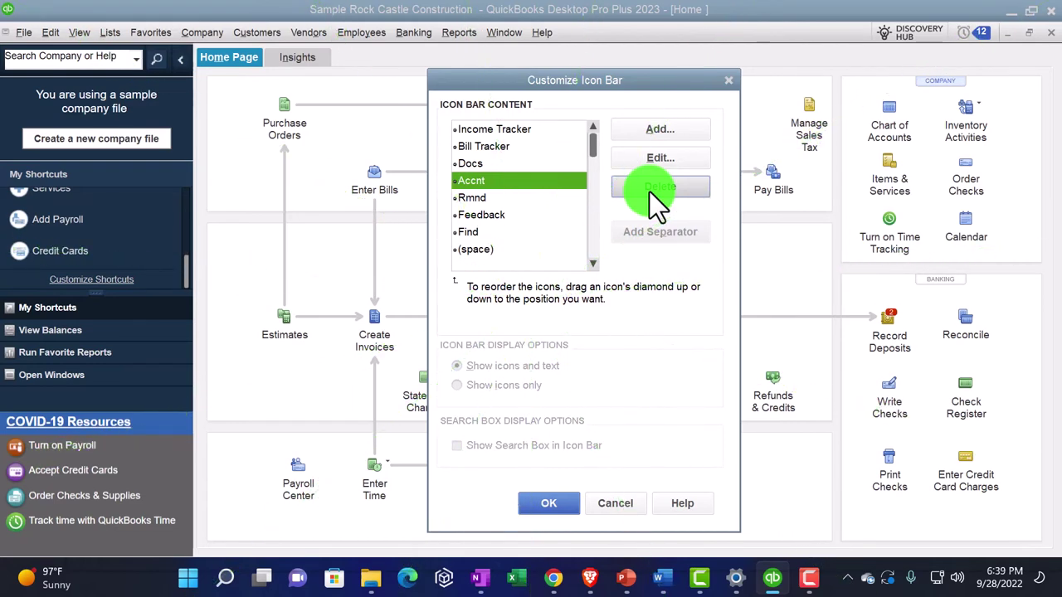
left_click(649, 191)
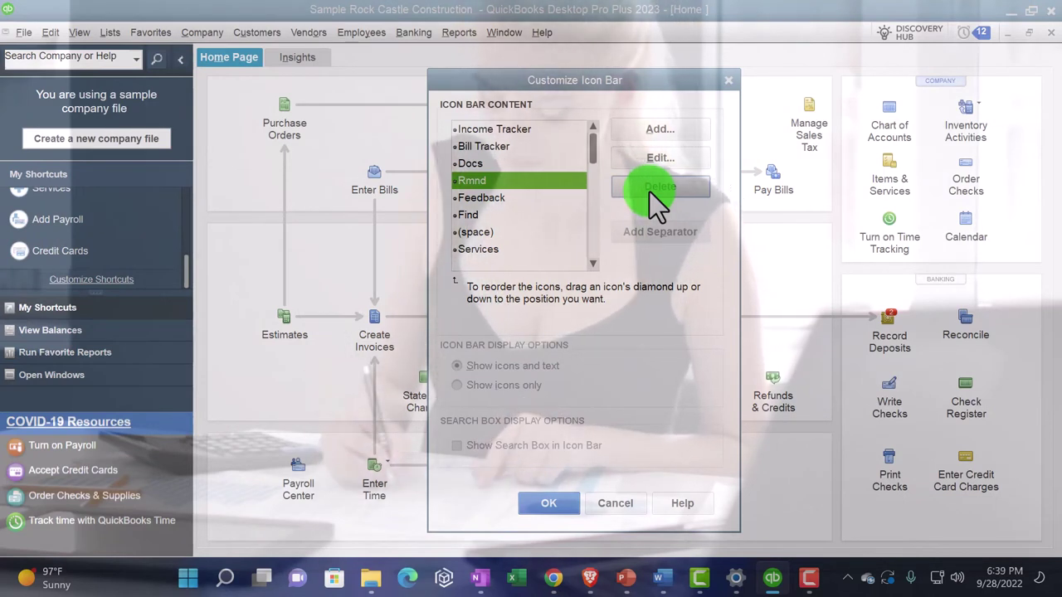
left_click(650, 192)
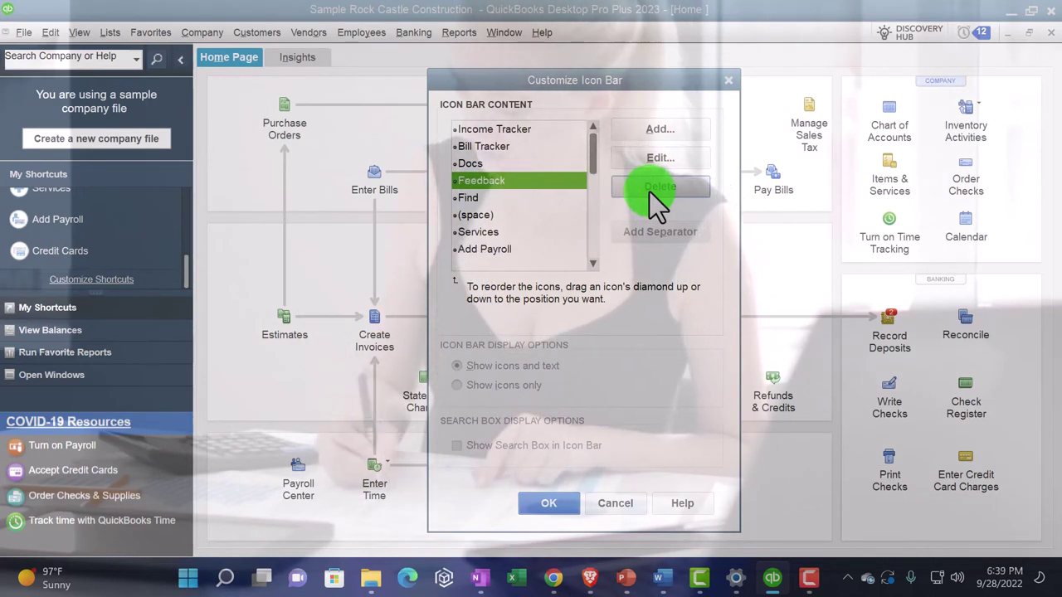
left_click(649, 192)
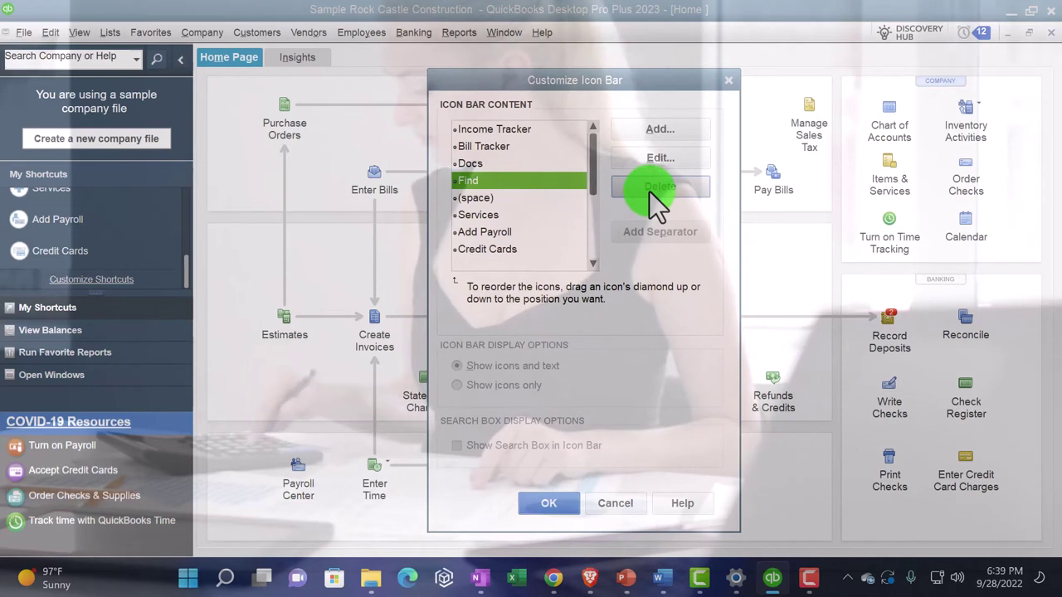
- Delete Services, Add Payroll, Credit Cards and the remaining spacers, then accept the four-shortcut bar
left_click(489, 199)
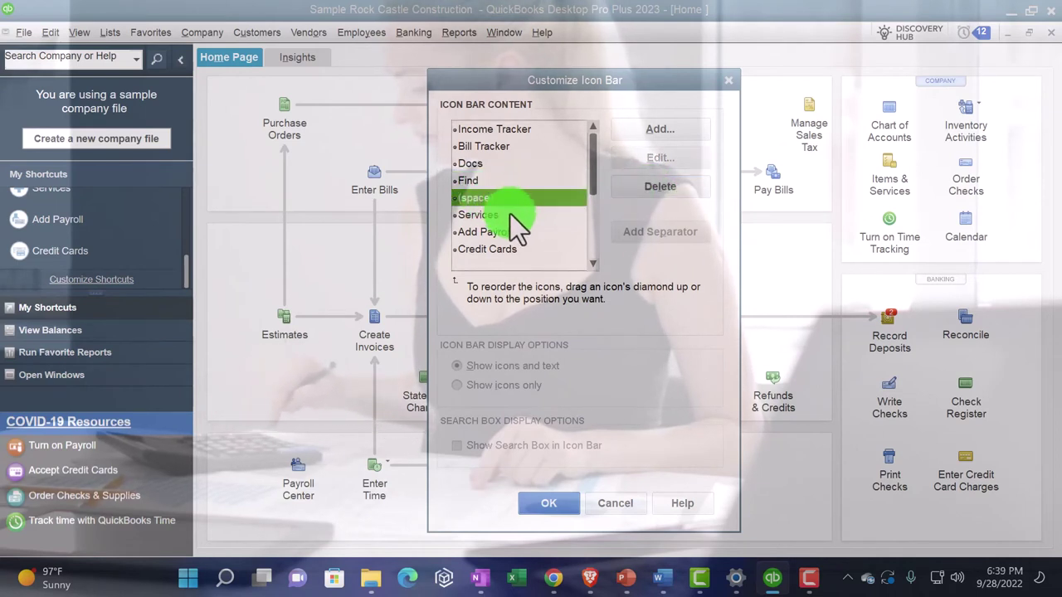
left_click(648, 192)
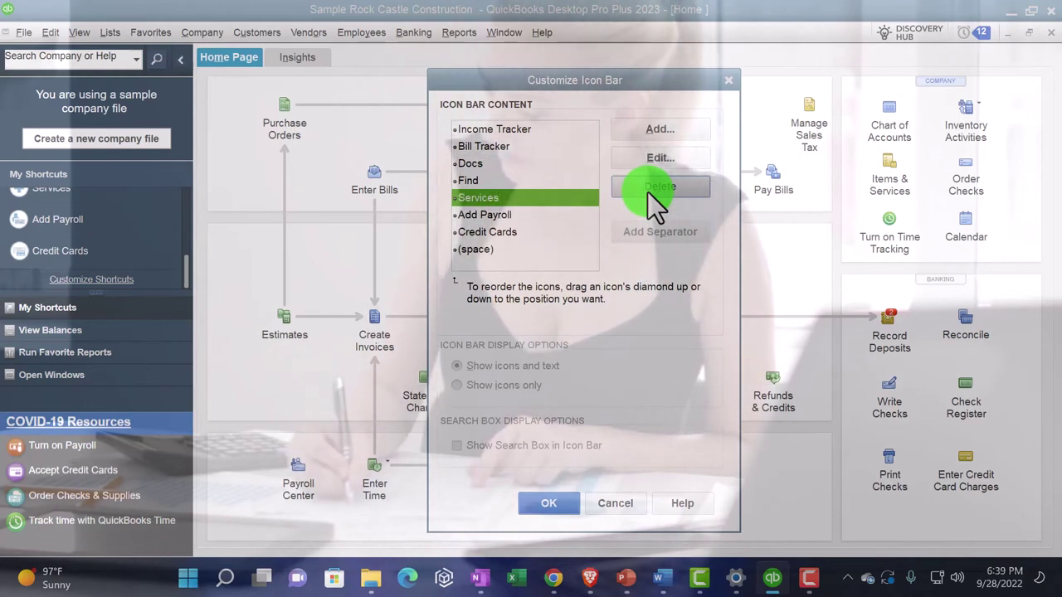
left_click(648, 193)
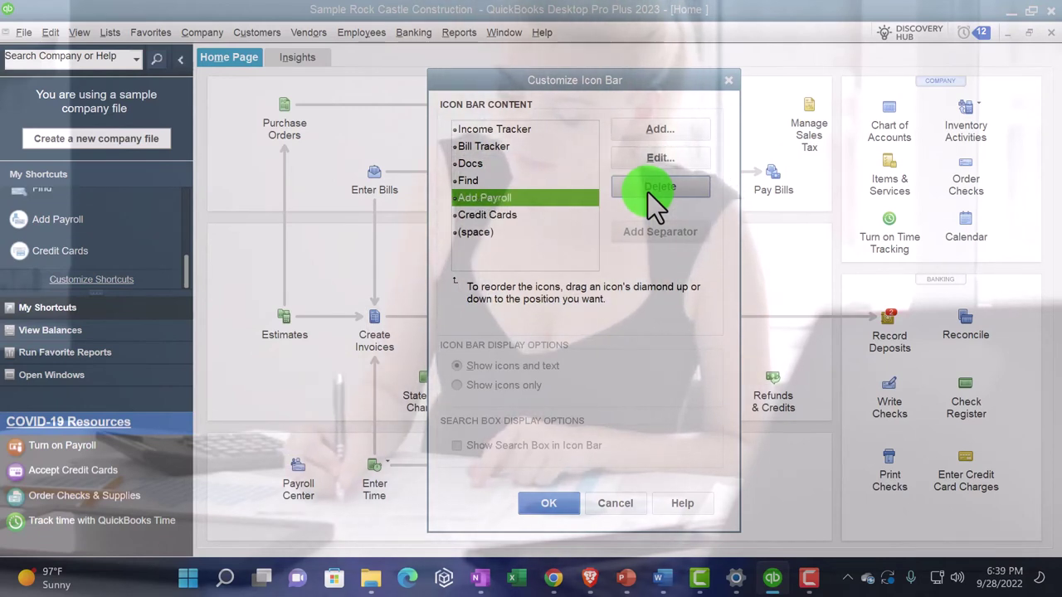
left_click(648, 192)
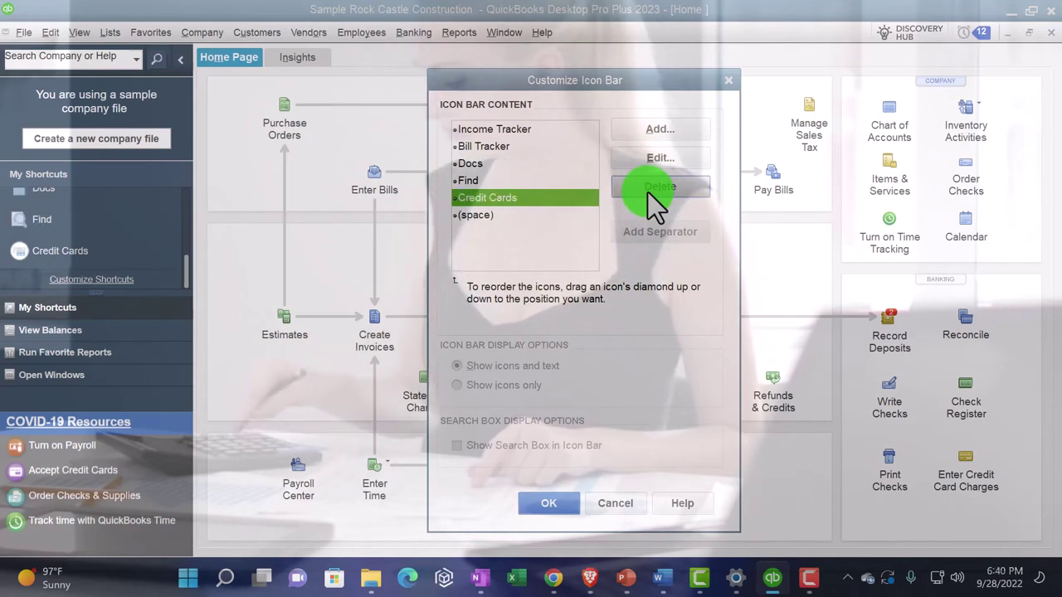
left_click(648, 192)
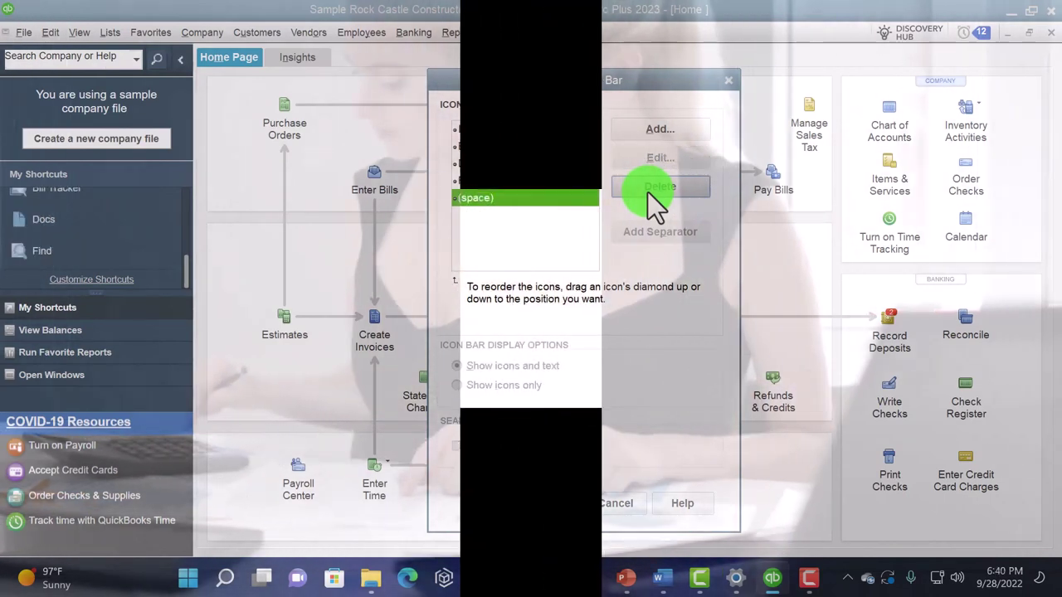
left_click(648, 193)
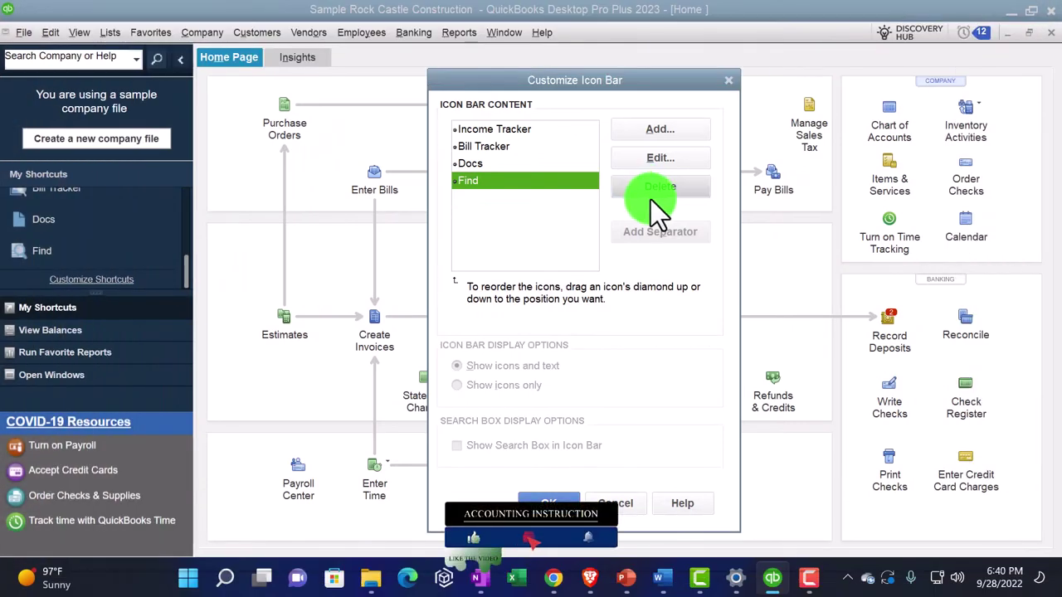
left_click(549, 502)
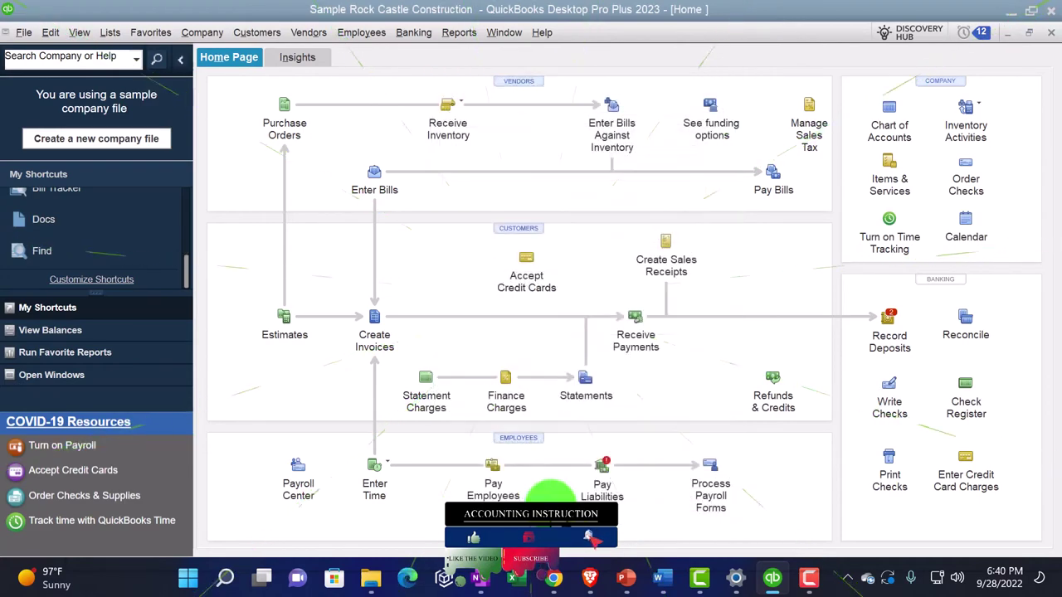
scroll(149, 244, "up", 1)
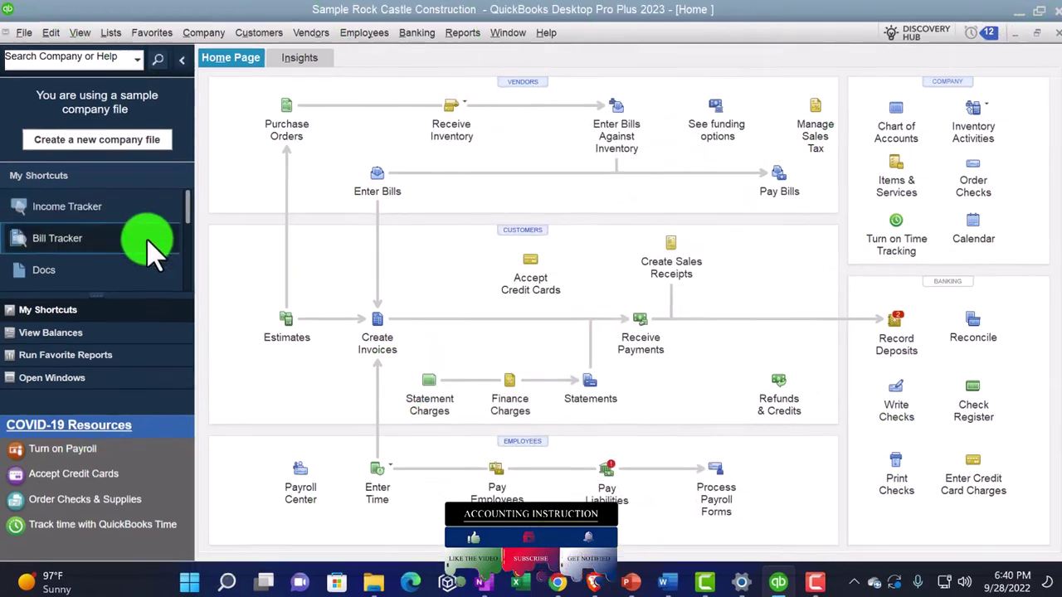
scroll(154, 248, "down", 1)
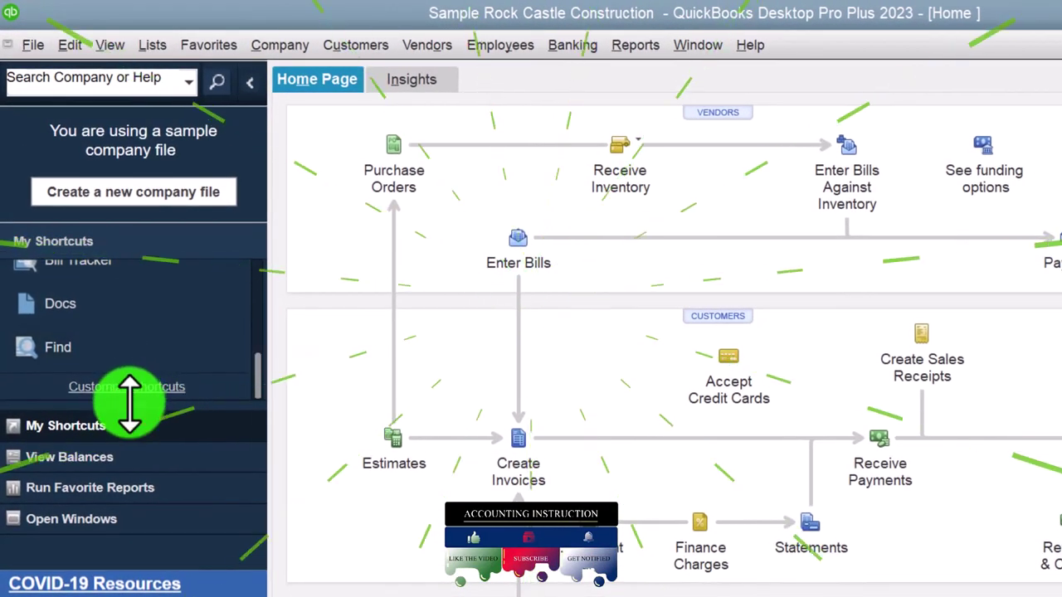
left_click_drag(129, 402, 133, 528)
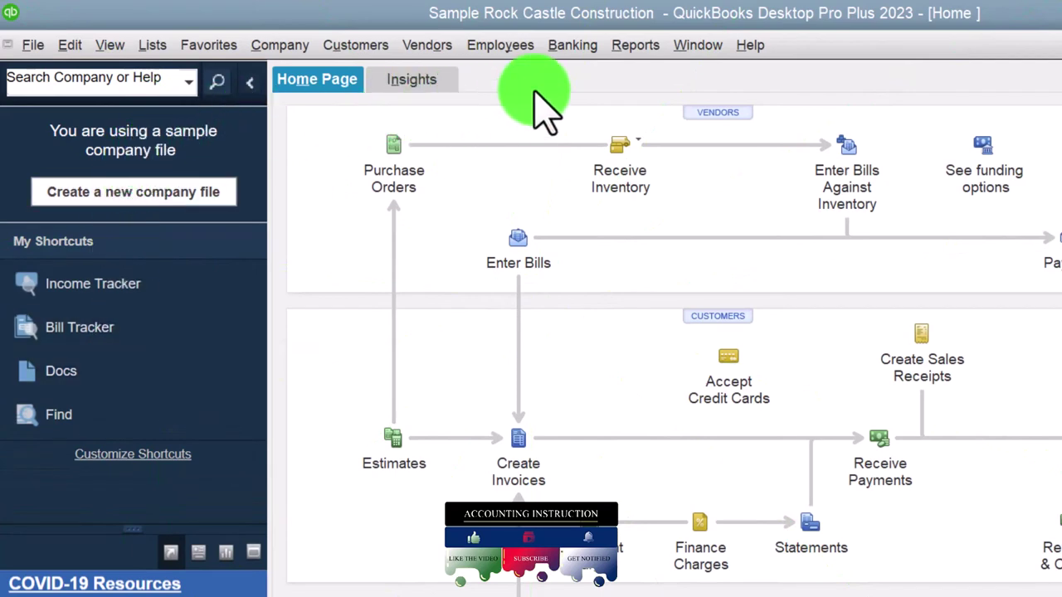
left_click(108, 45)
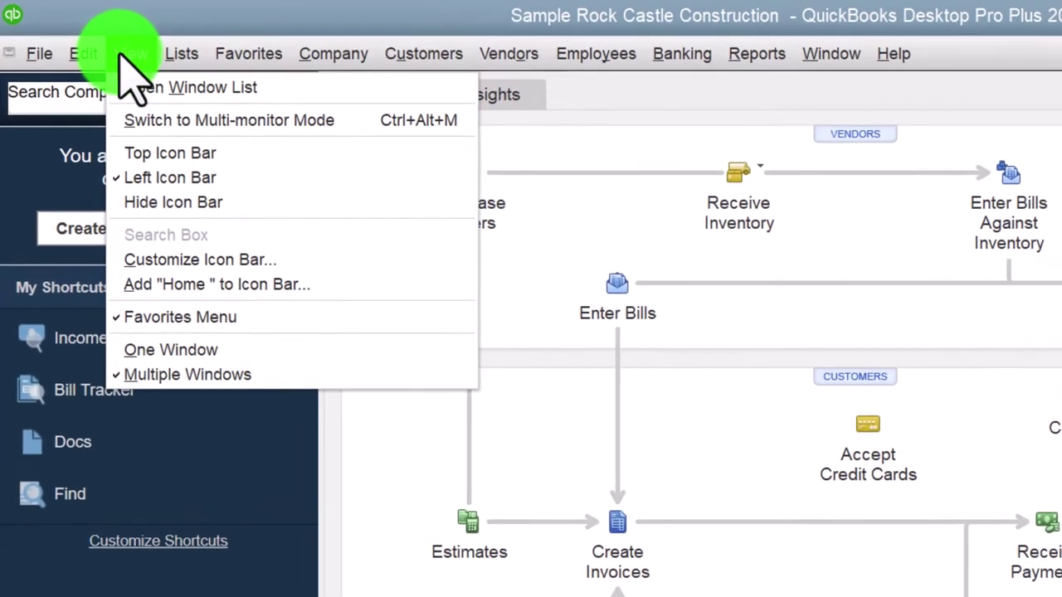
left_click(157, 164)
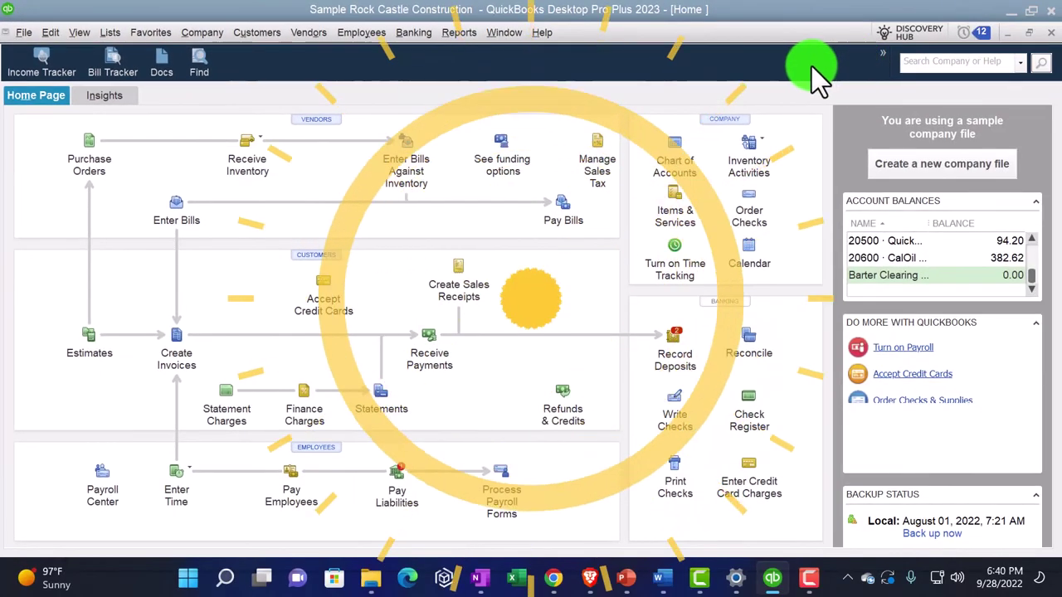
- Open the Doc Center, switch to the Left Icon Bar and show the Open Window List
left_click(154, 57)
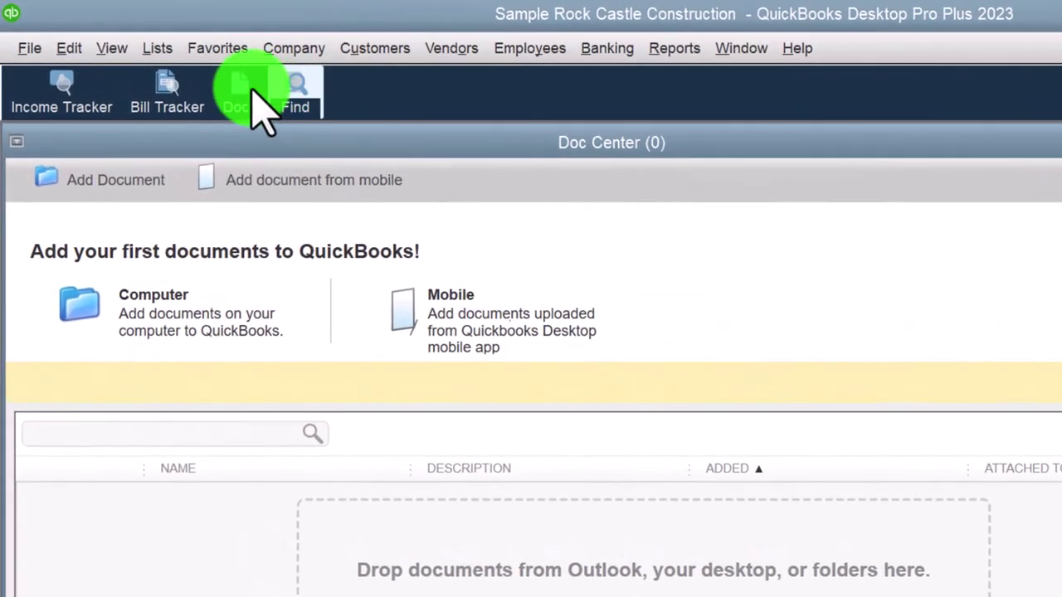
left_click(114, 50)
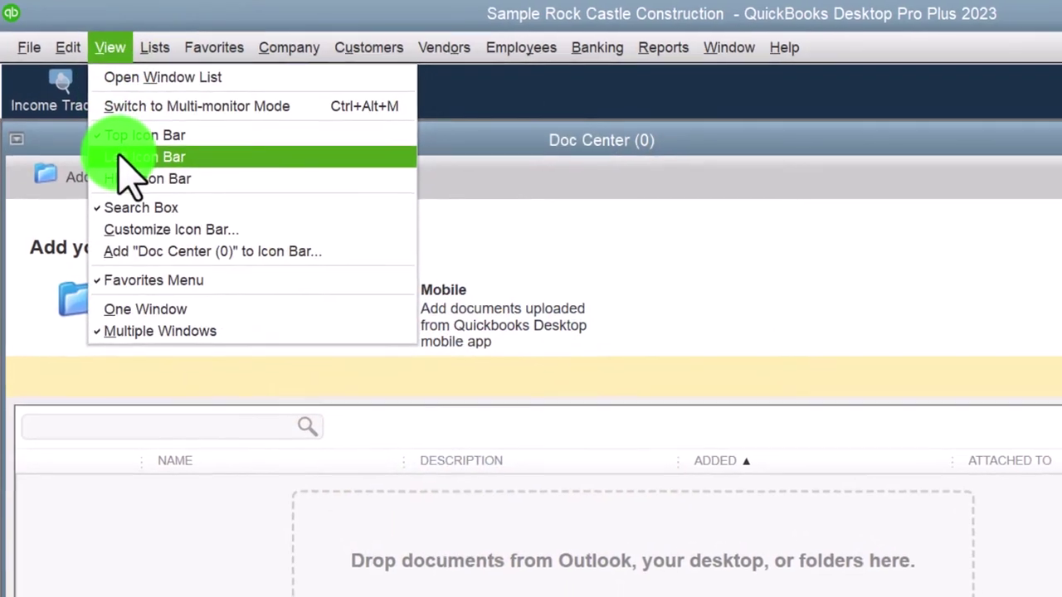
left_click(121, 158)
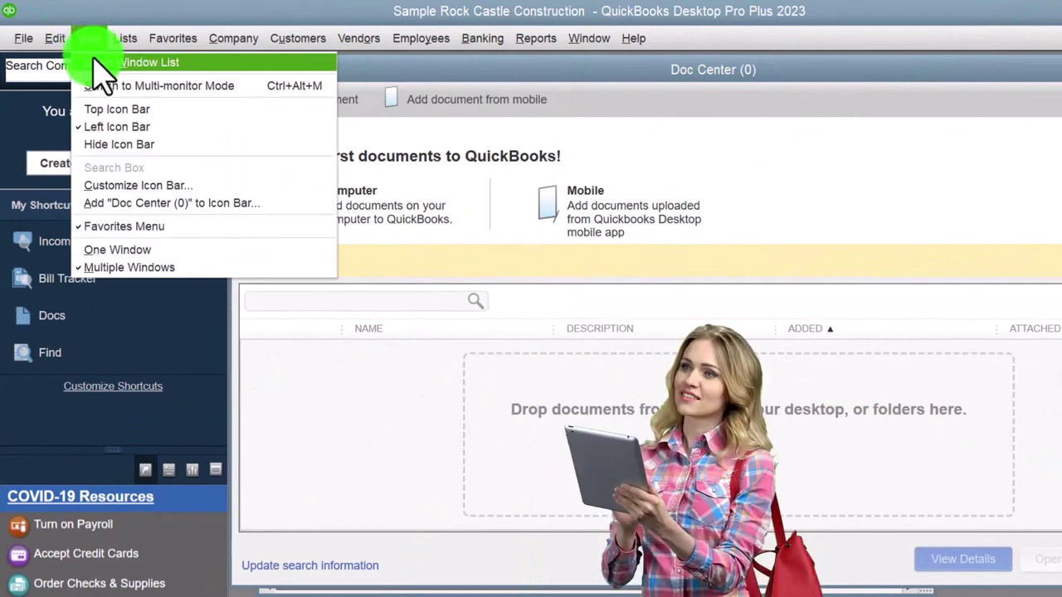
left_click(97, 64)
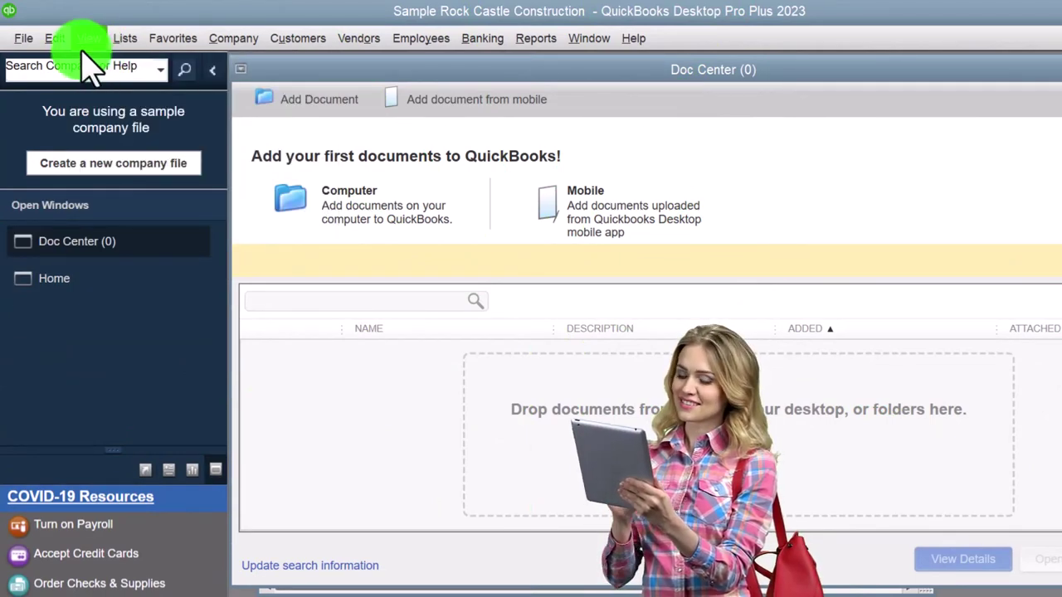
- Switch the icon bar to the top, show open windows, then return to the Left Icon Bar
left_click(87, 39)
left_click(100, 109)
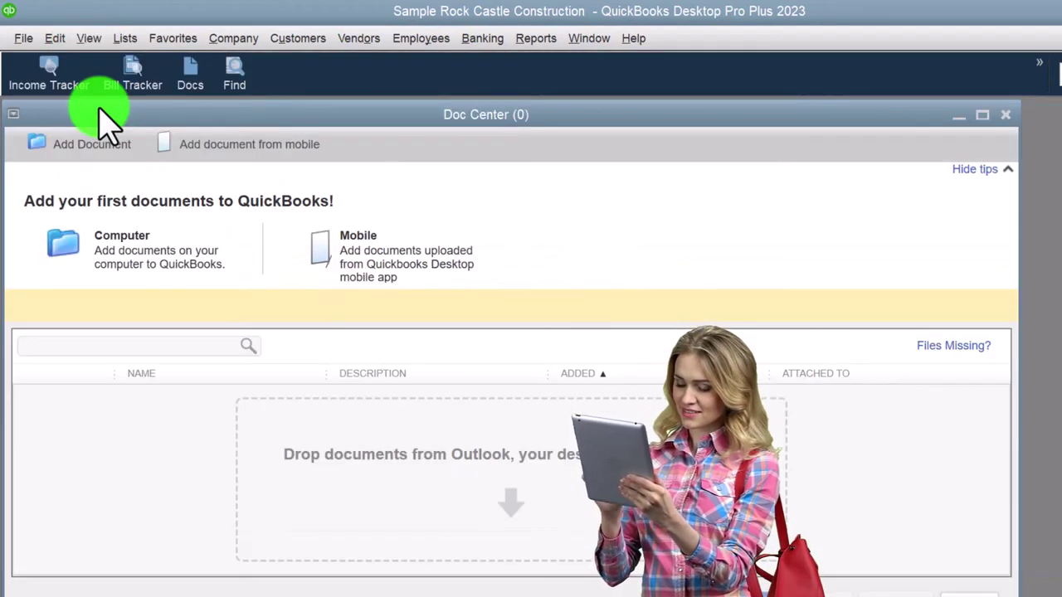
left_click(89, 39)
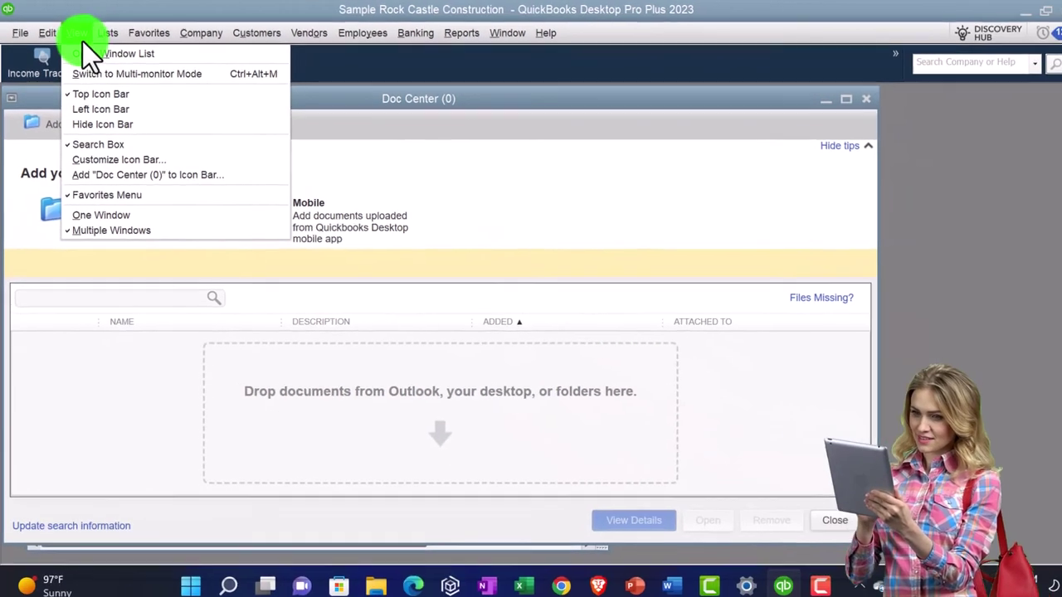
left_click(82, 50)
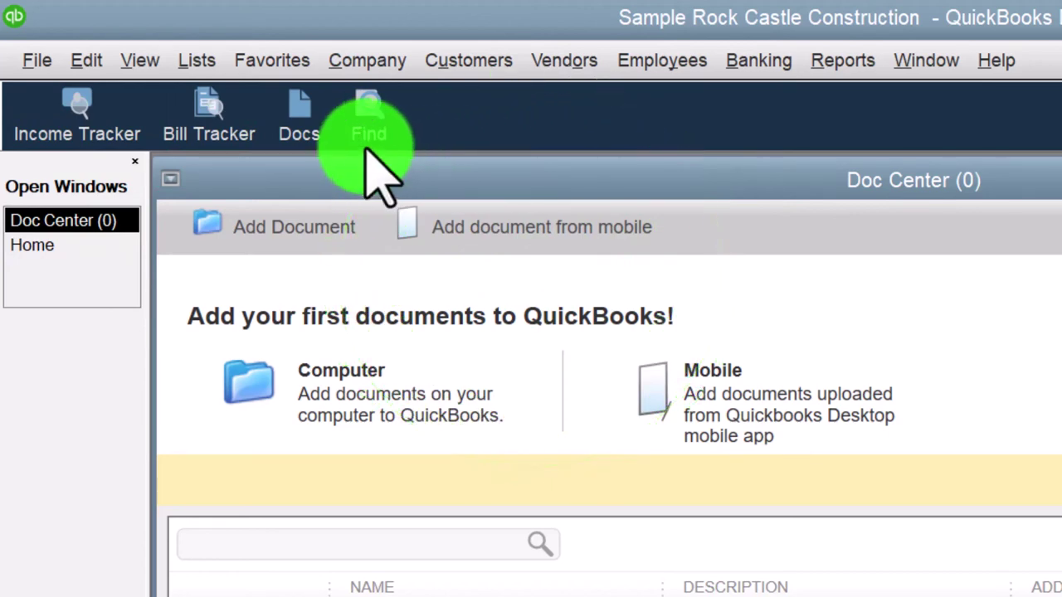
left_click(132, 60)
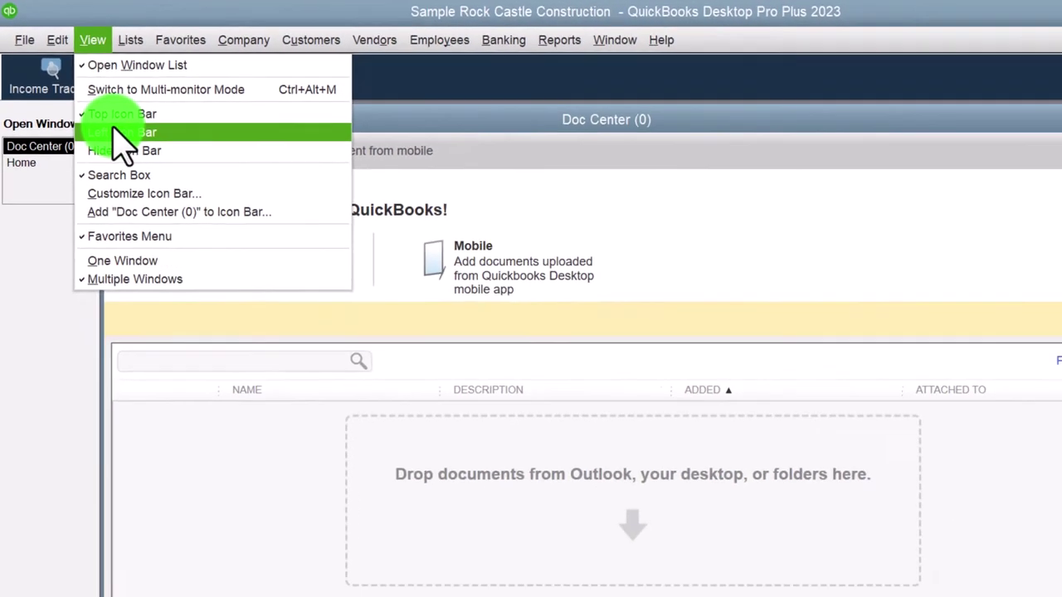
left_click(179, 199)
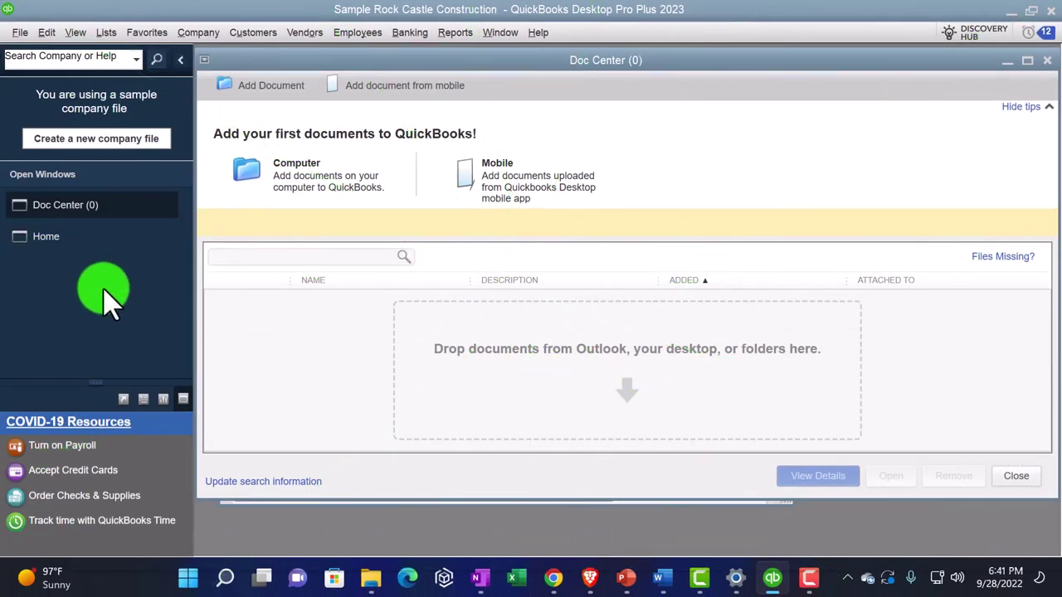
- Close the Doc Center and resize the side panel sections up and back down
left_click(1047, 63)
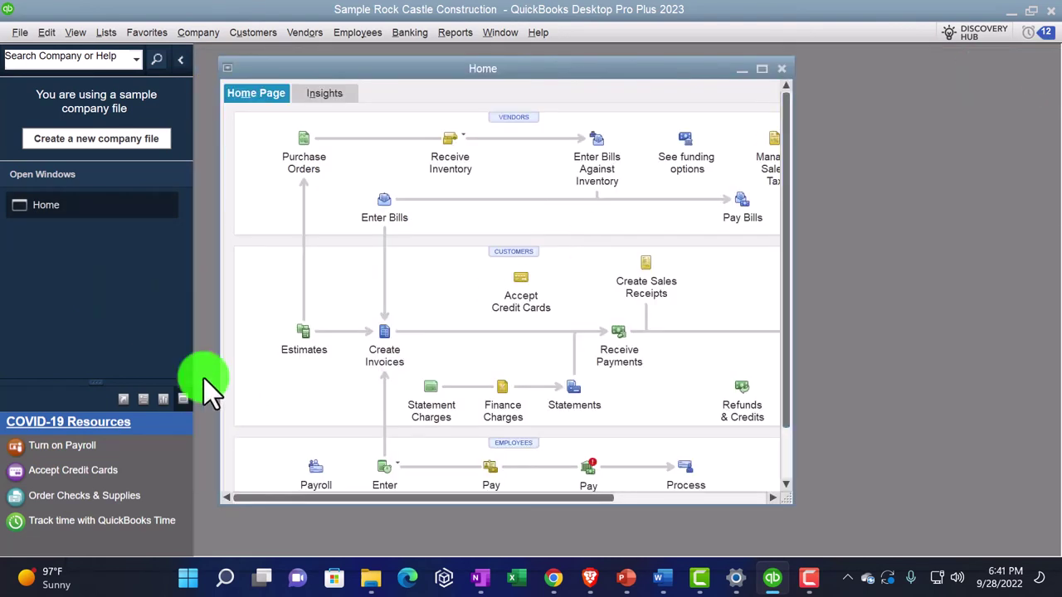
left_click_drag(97, 355, 97, 290)
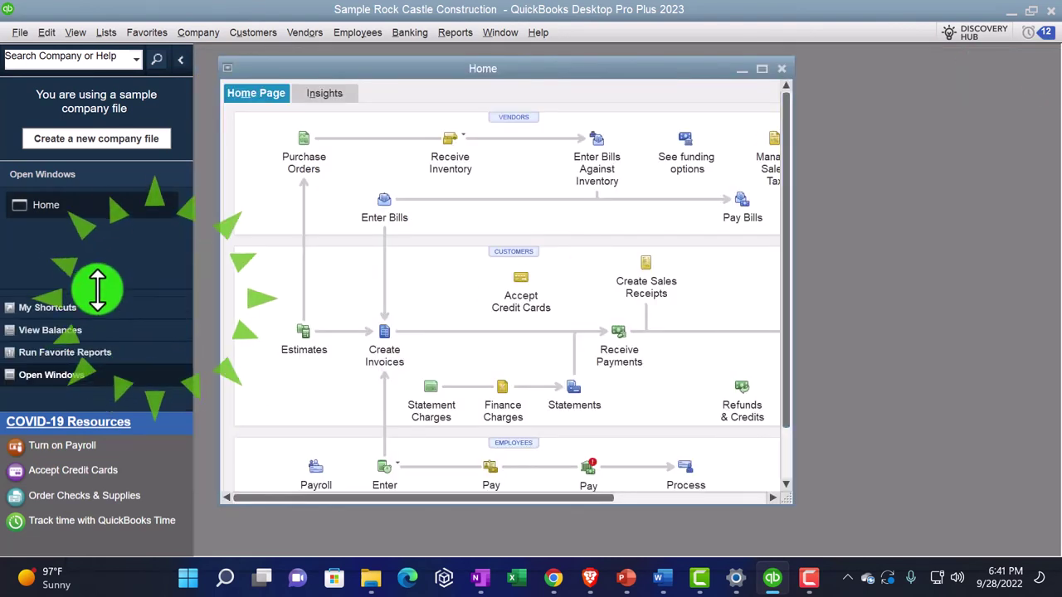
left_click(102, 389)
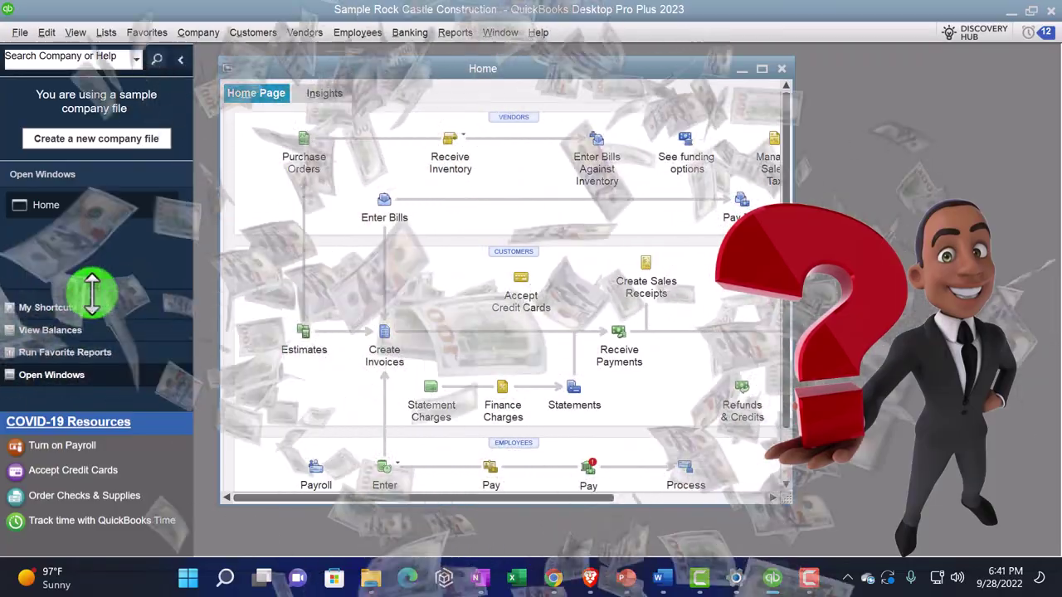
left_click_drag(95, 290, 94, 384)
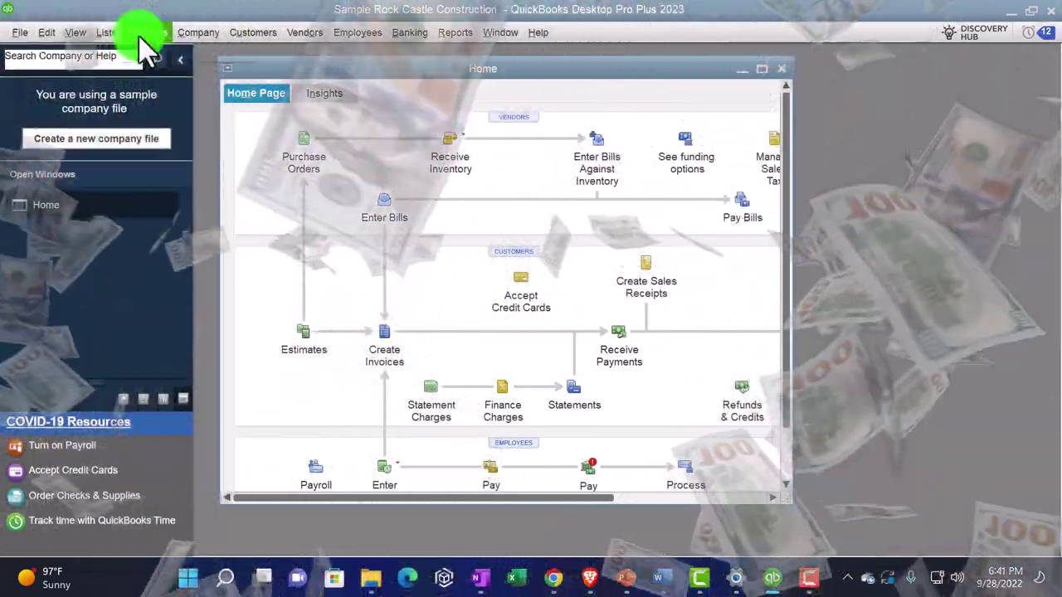
left_click(143, 32)
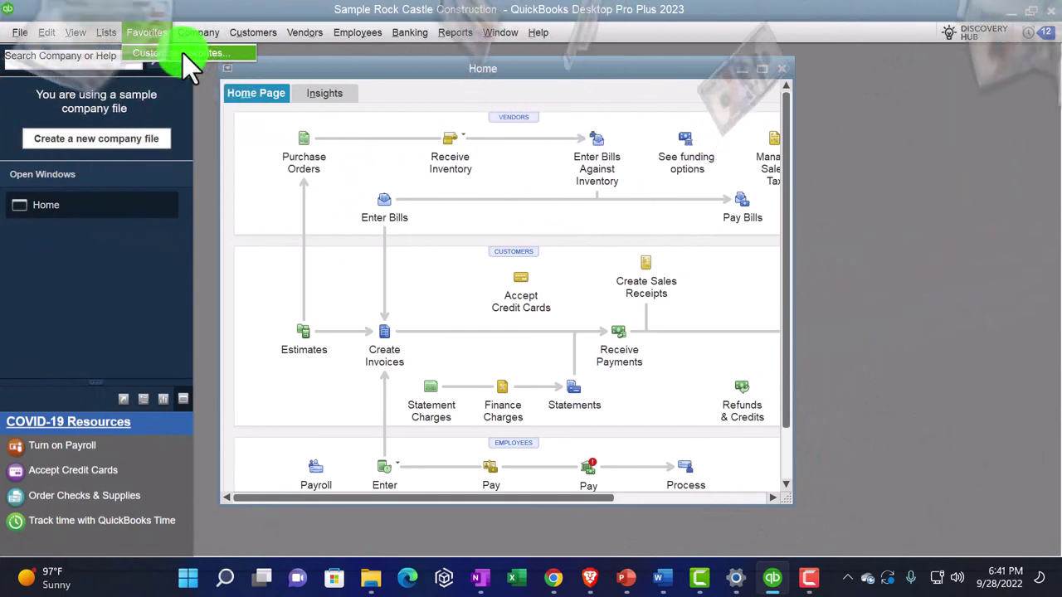
- Add Price Level List and Payroll Item List to Favorites, with Price Level List on top
left_click(181, 53)
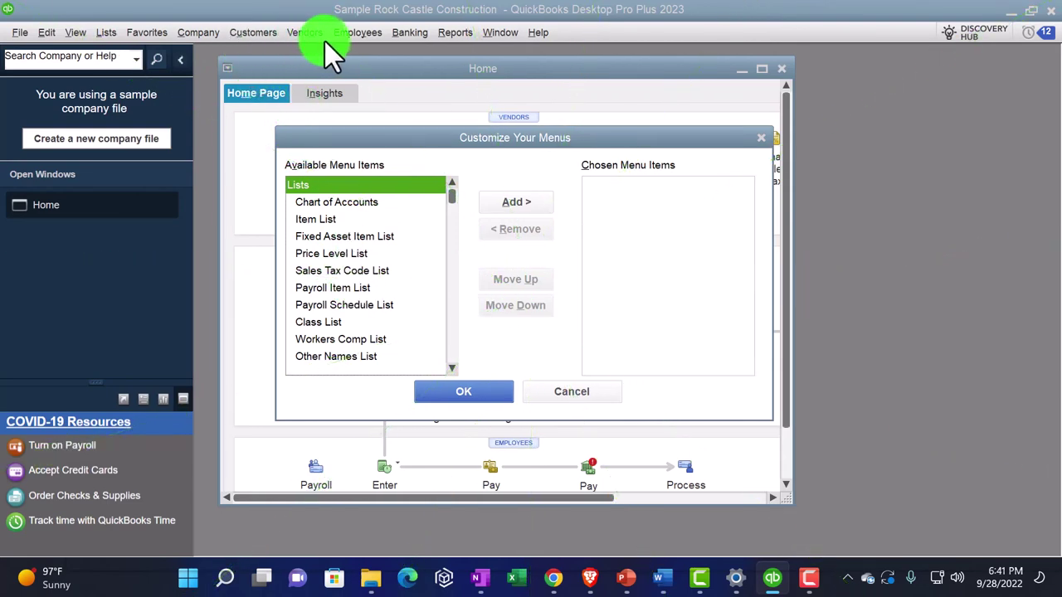
left_click(336, 252)
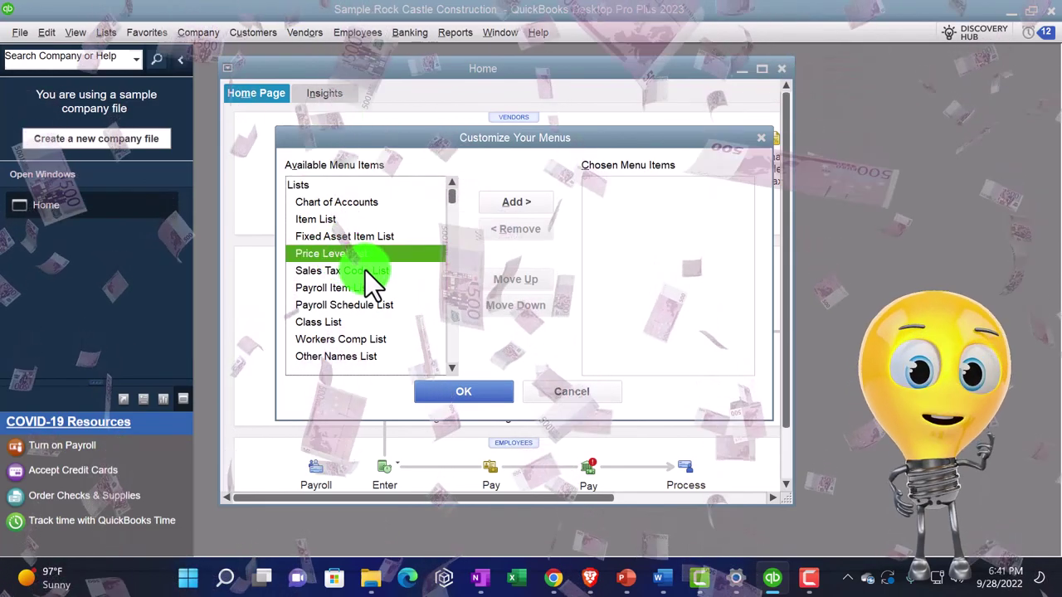
left_click(506, 202)
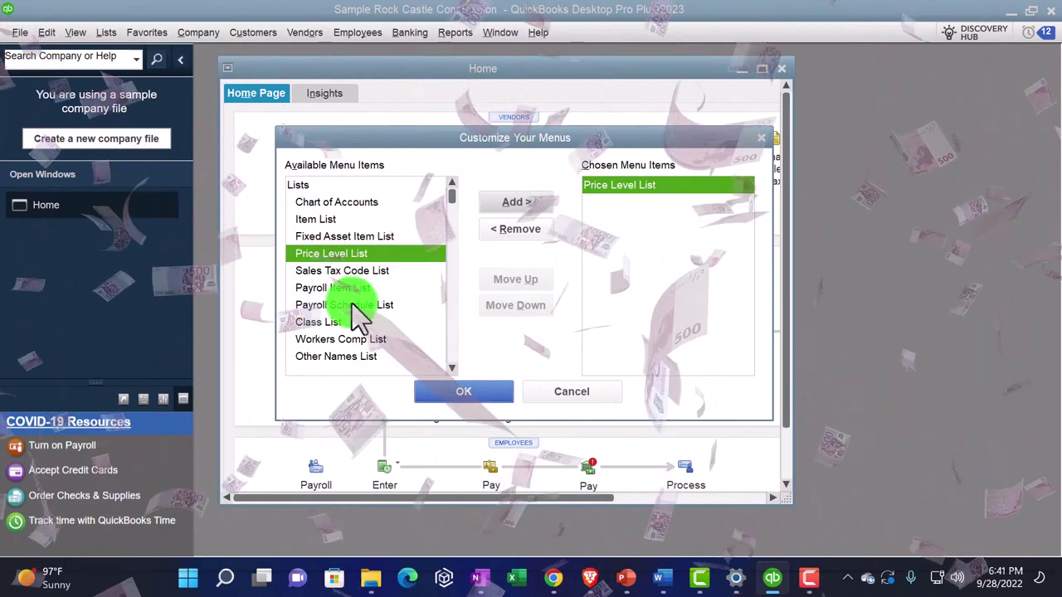
left_click(332, 287)
left_click(512, 199)
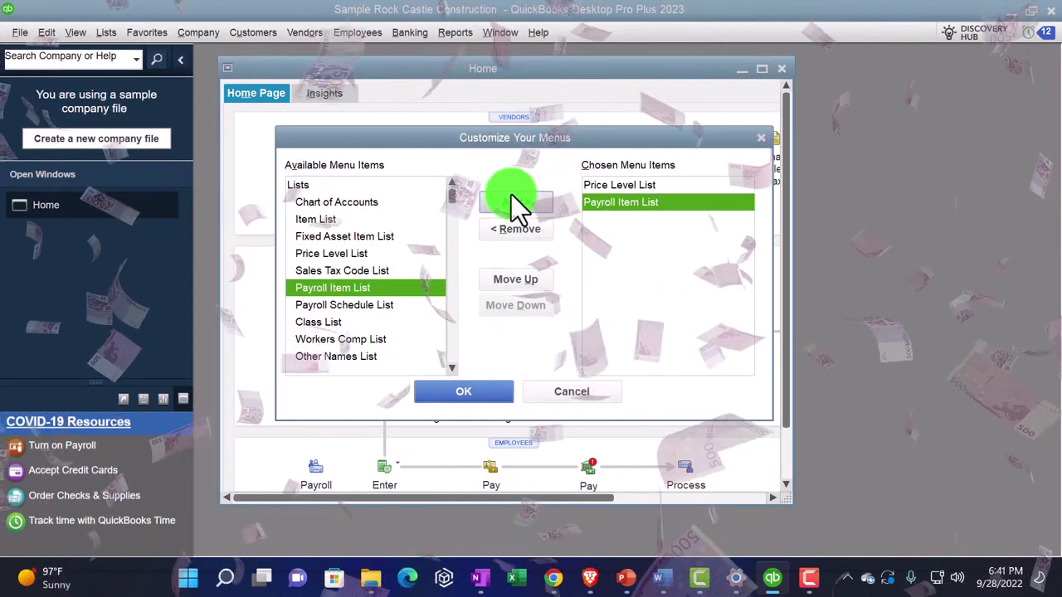
left_click(606, 186)
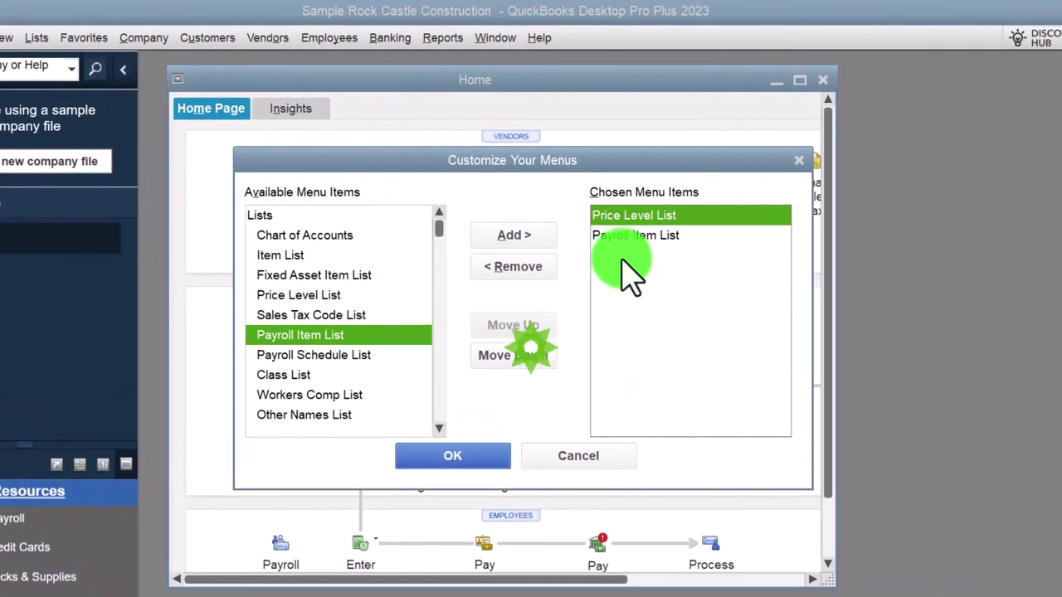
left_click(536, 312)
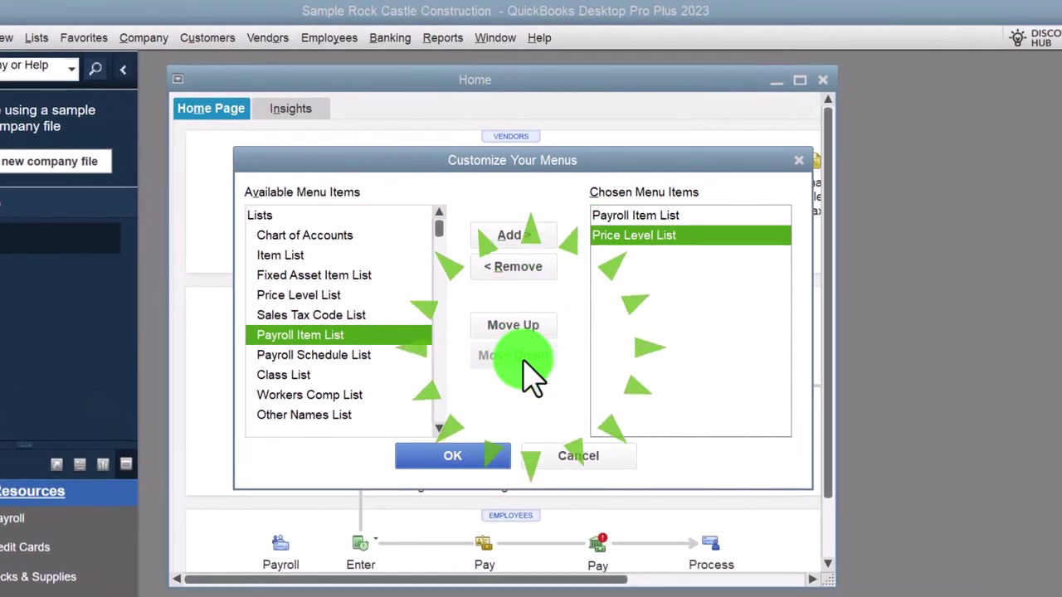
left_click(523, 323)
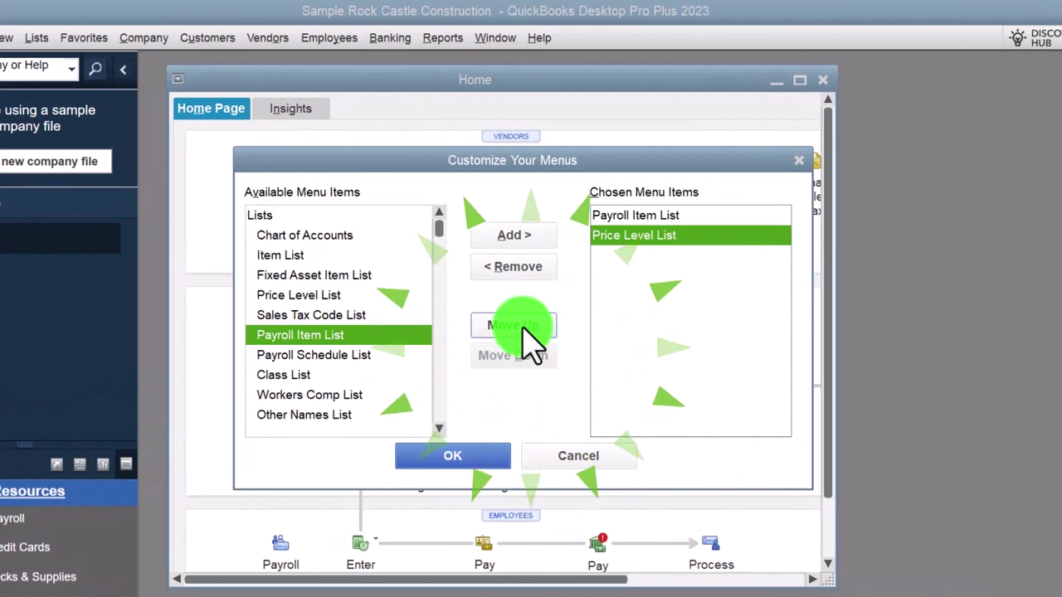
left_click(481, 457)
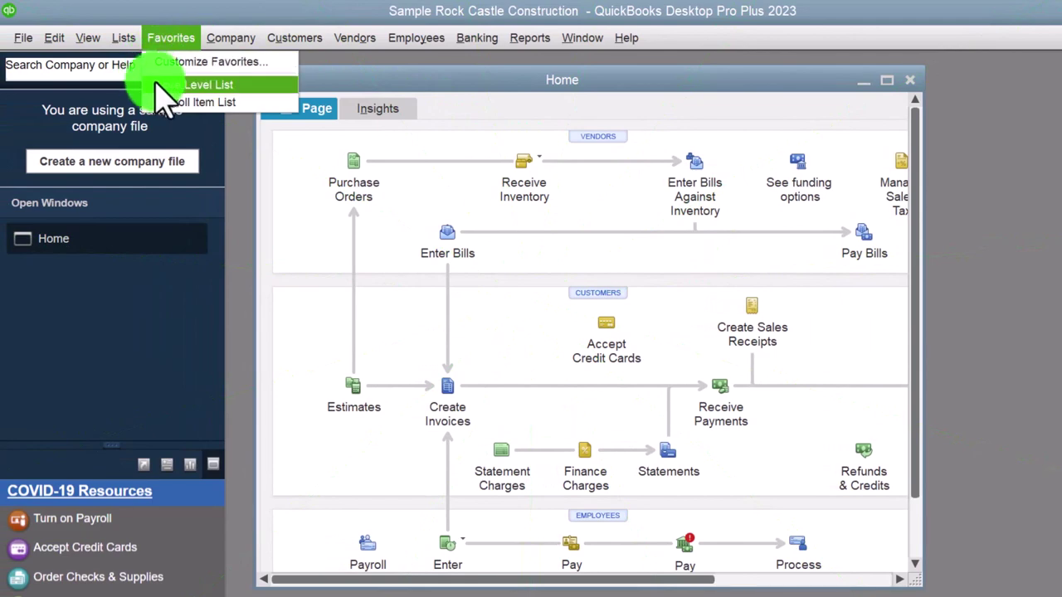
- Open Price Level List from Favorites, maximize and close it, then dismiss the Employees menu
left_click(217, 87)
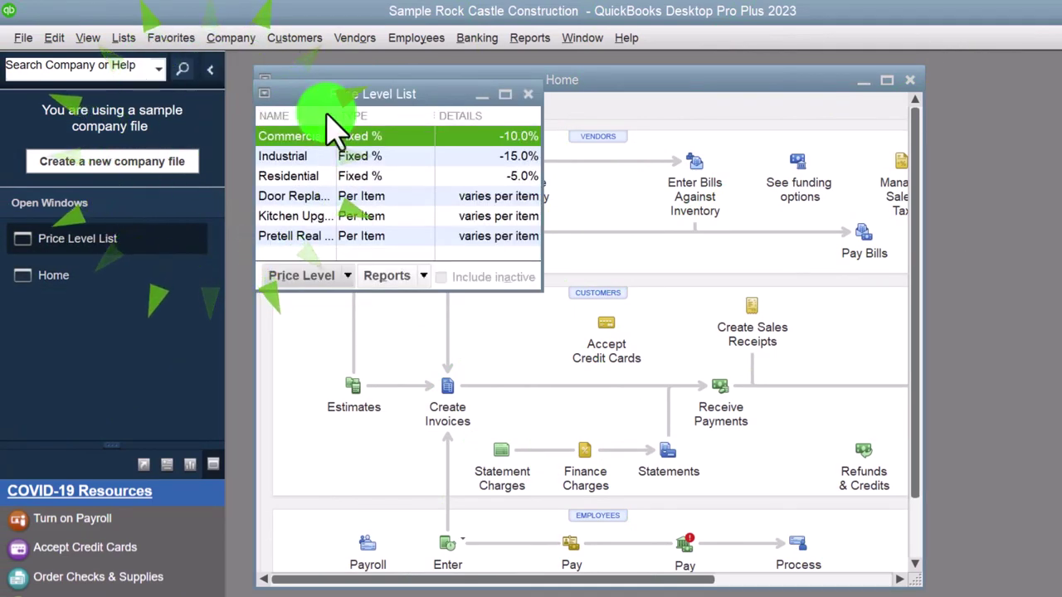
left_click(508, 90)
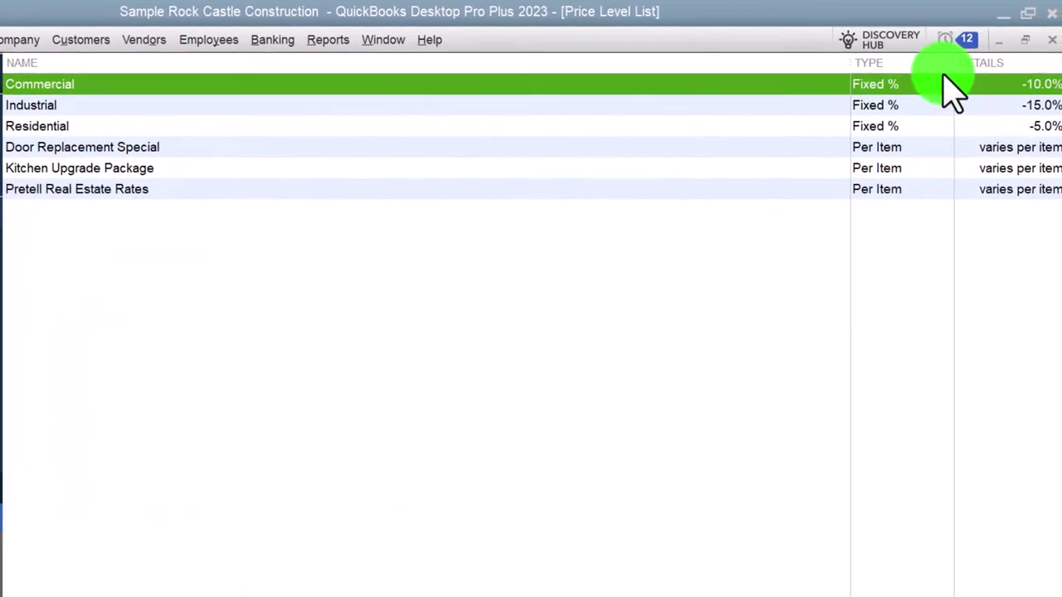
left_click(1047, 41)
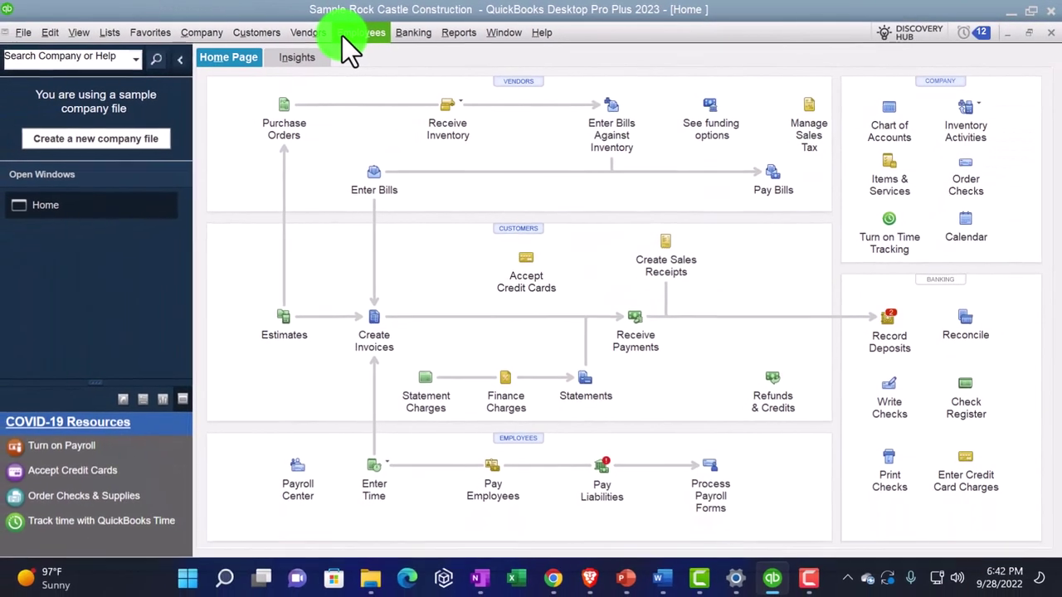
left_click(182, 44)
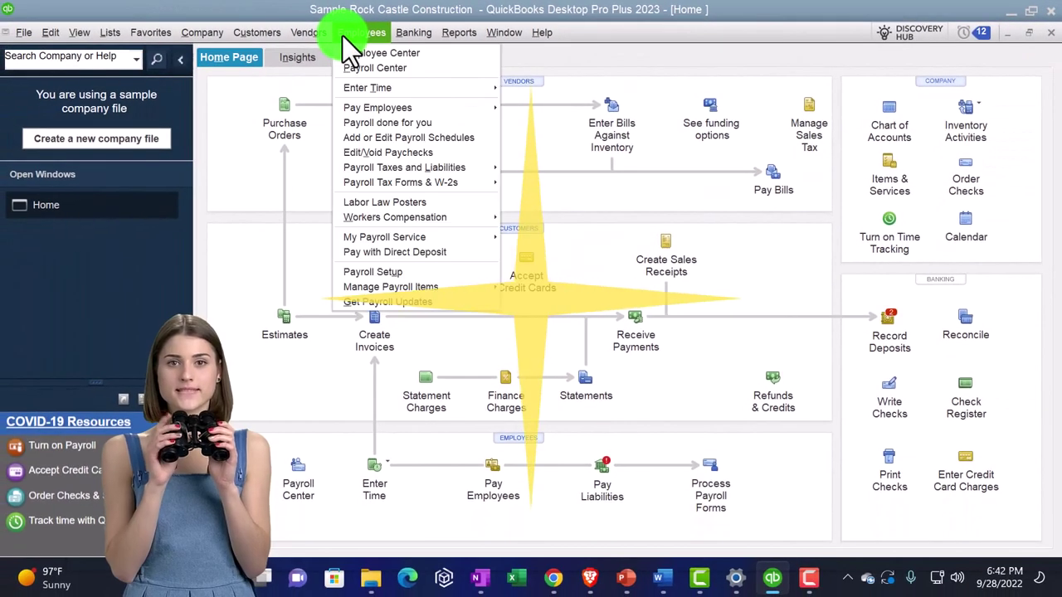
left_click(343, 38)
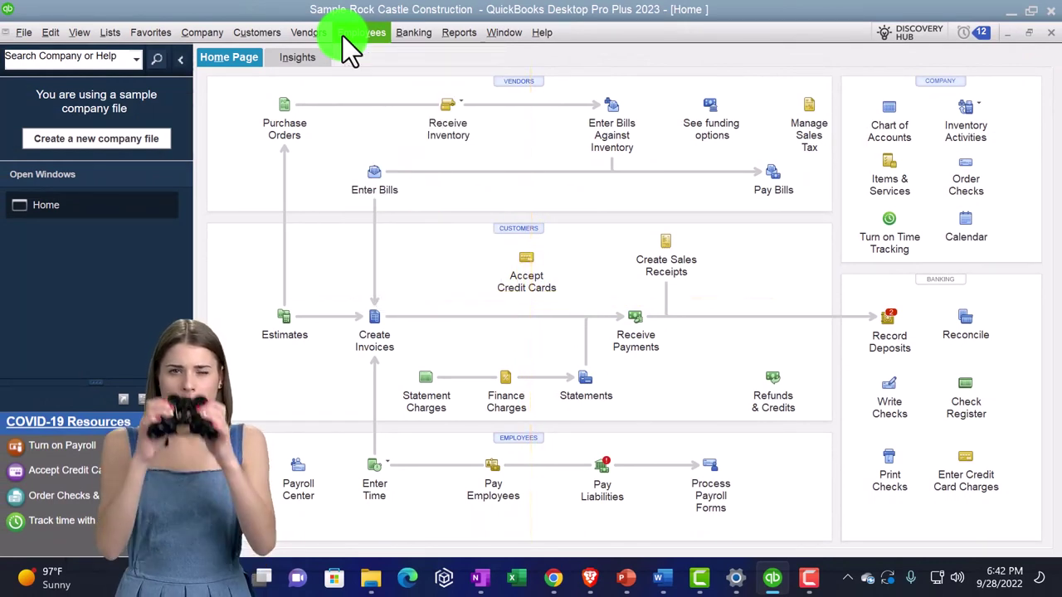